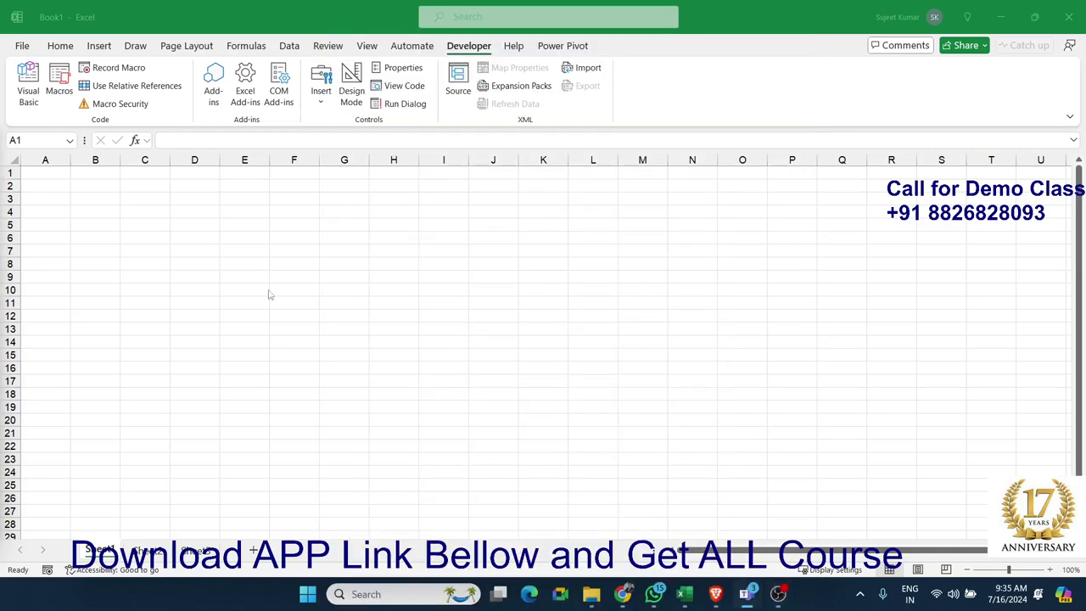
Step: Switch to the Day-5 MISS_Calculation workbook's question sheet and read question Q3
ctrl+scroll(64, 275, up, 4)
ctrl+scroll(64, 276, up, 1)
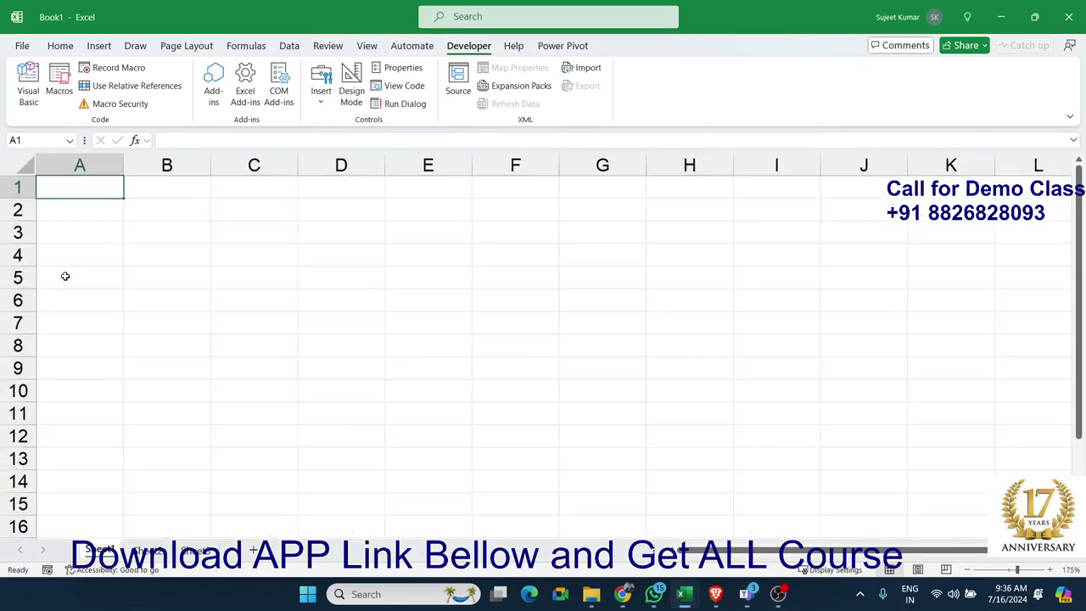
ctrl+scroll(65, 275, up, 4)
ctrl+scroll(65, 276, up, 1)
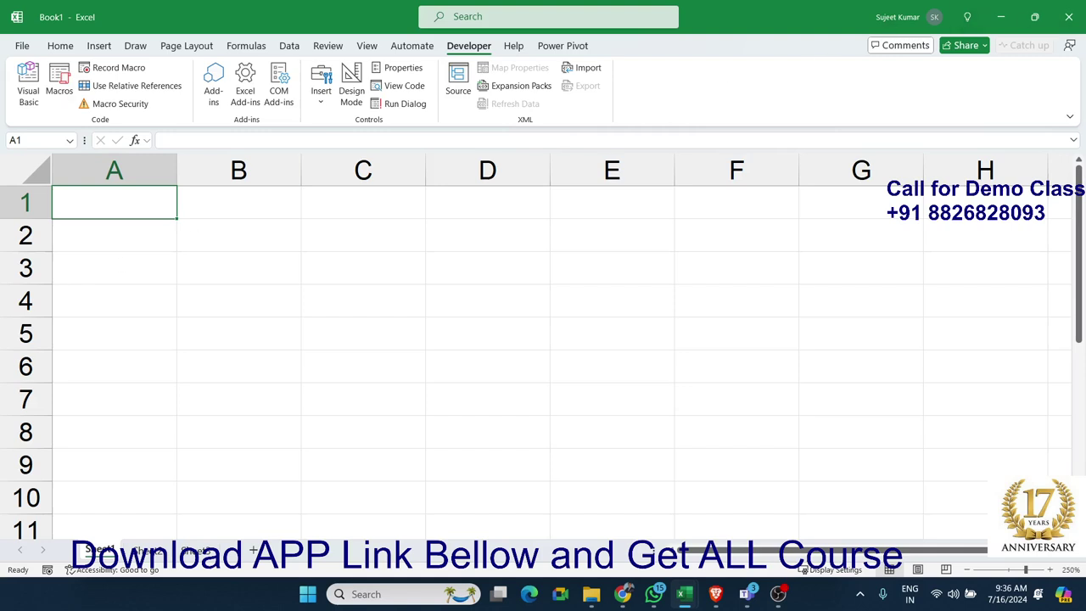
click(196, 246)
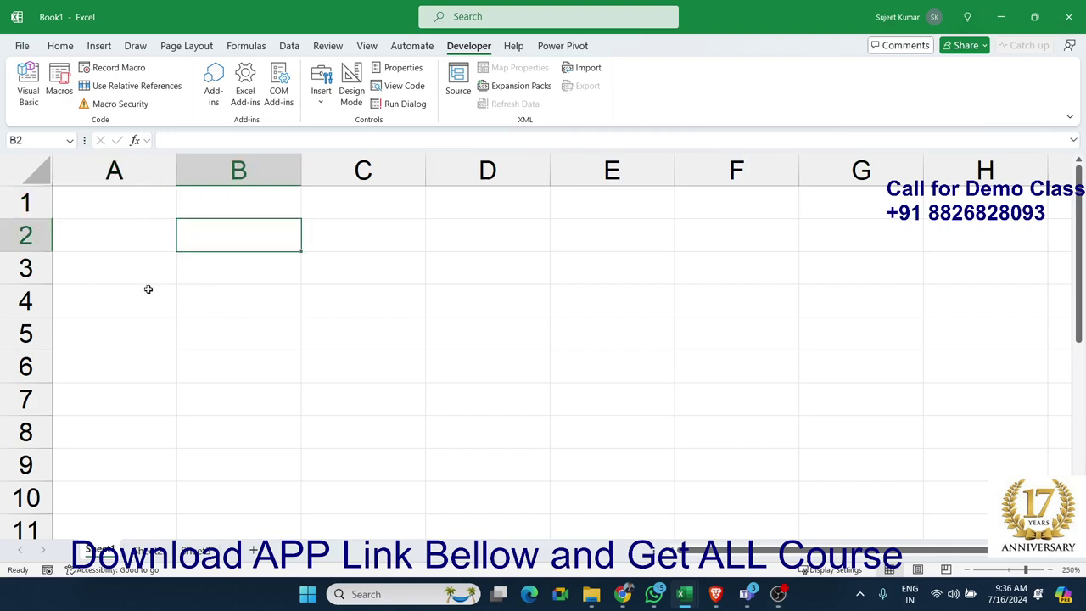
click(22, 46)
click(223, 340)
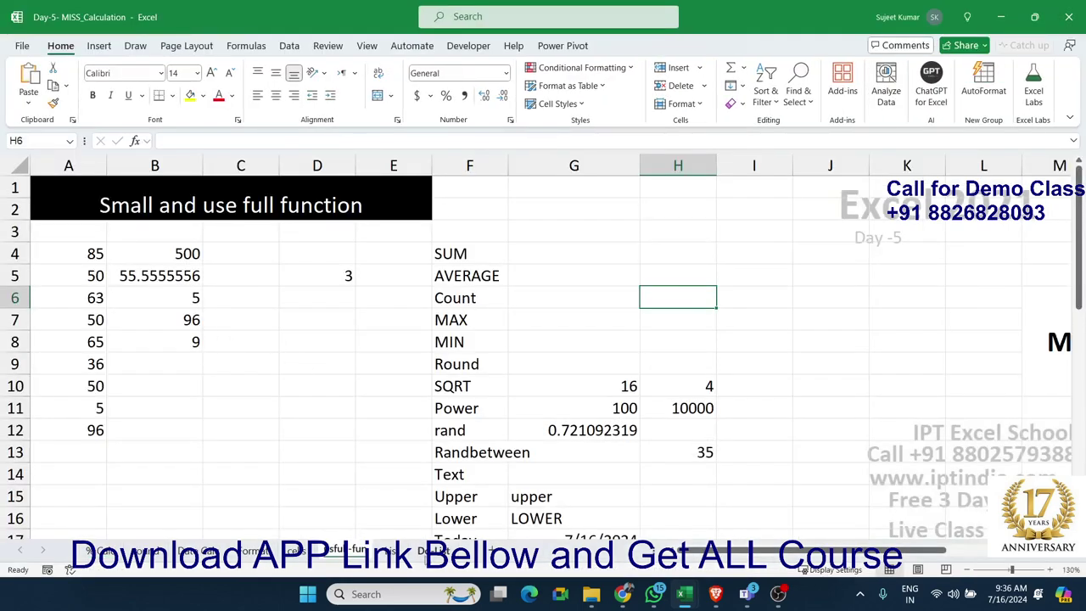
click(433, 550)
click(98, 316)
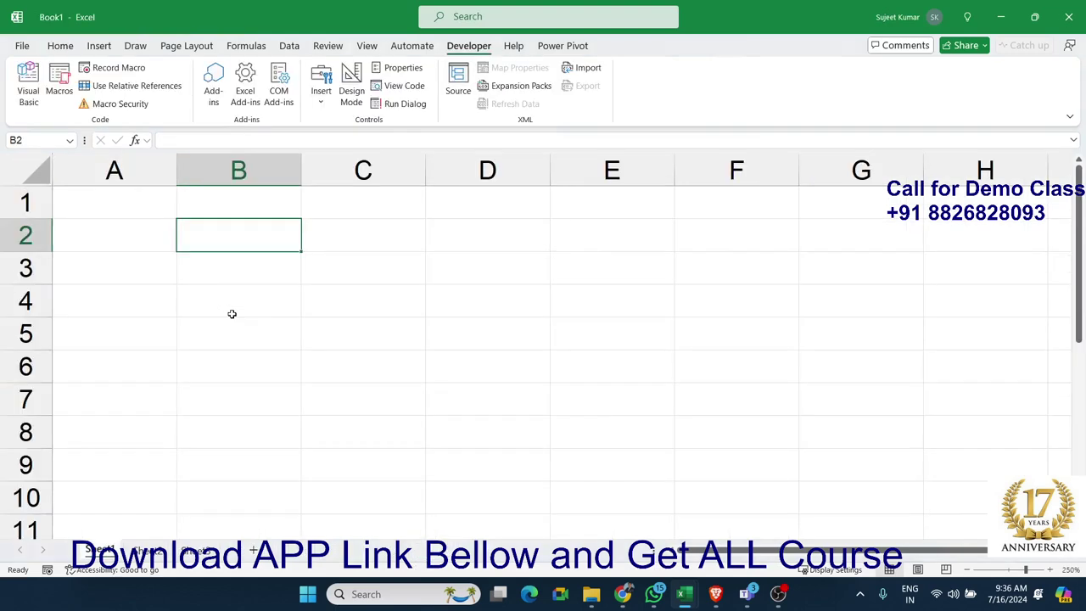
Step: Enter 500 in cell D3 of Book1, then return to the Day-5 question sheet
click(108, 204)
key(Down)
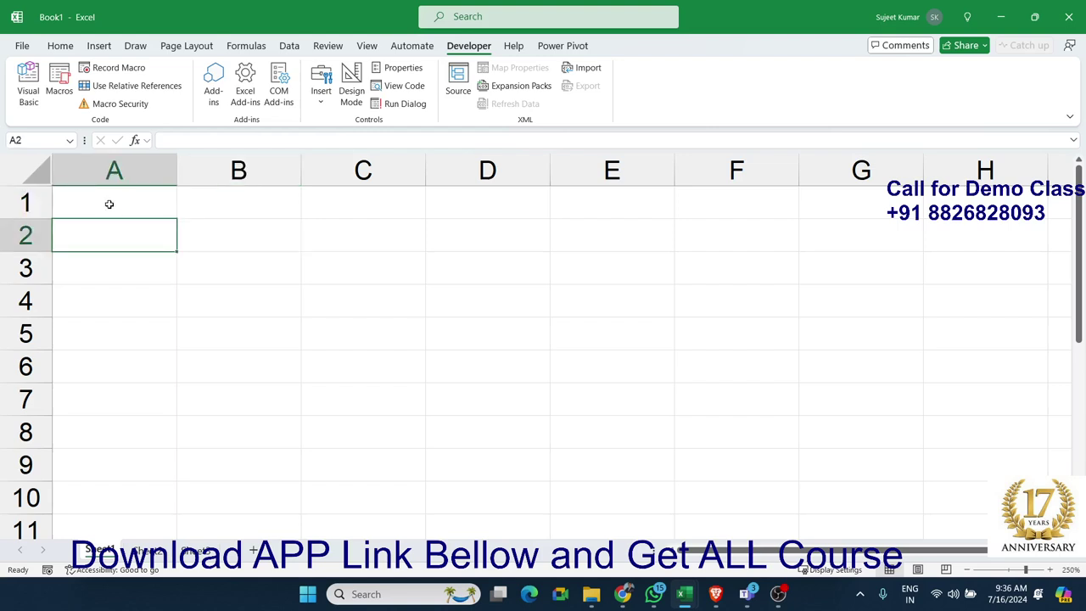
key(Down)
key(Right)
key(Right)
key(Right)
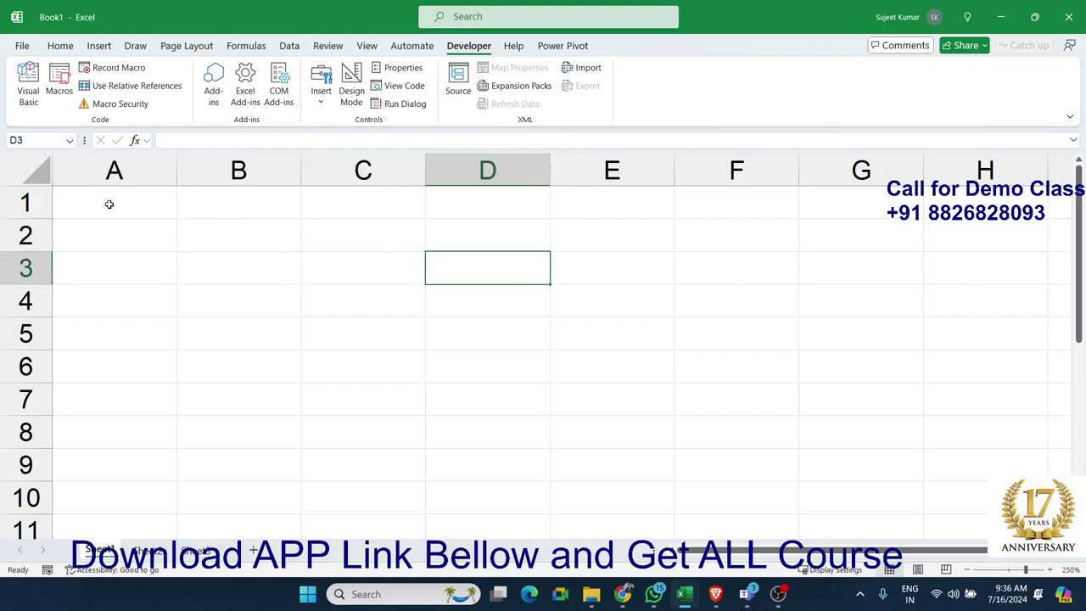
text(500)
key(Return)
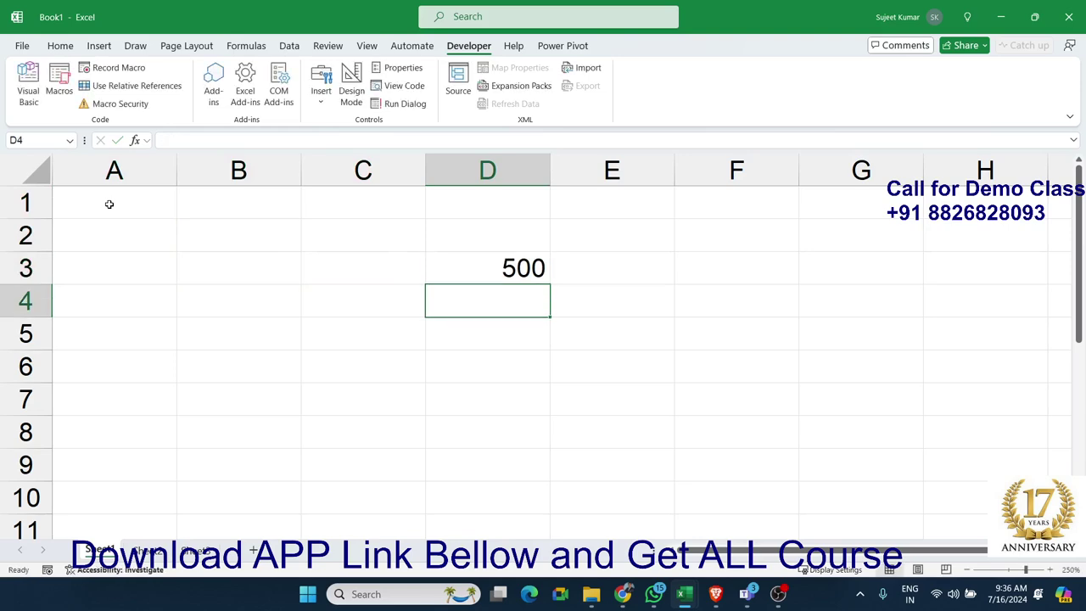
key(alt+Tab)
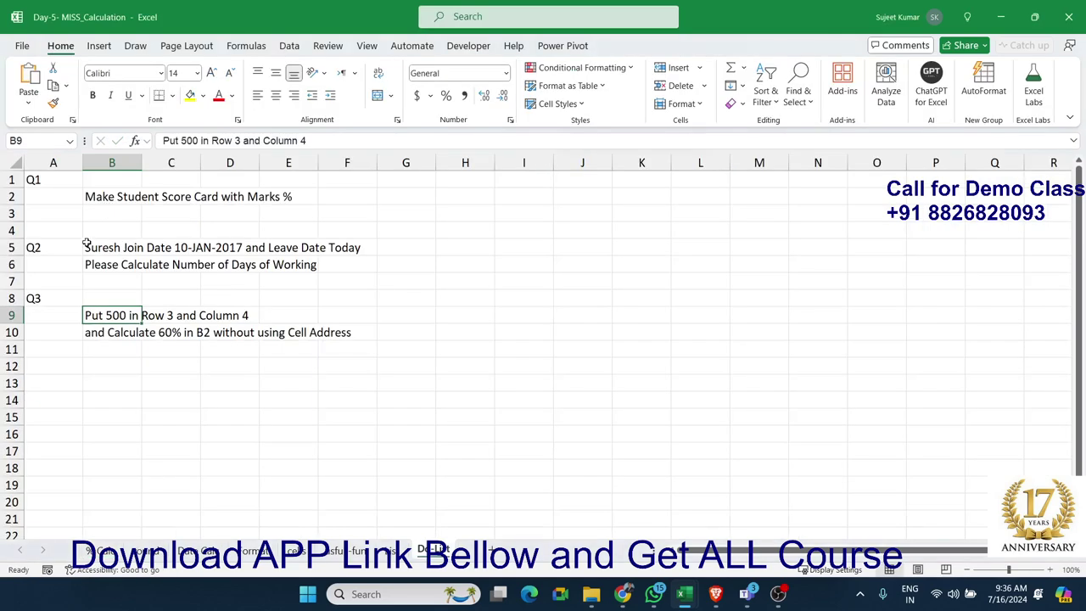
Step: Reread the second line of Q3 and select B2 in Book1 for the answer
click(120, 333)
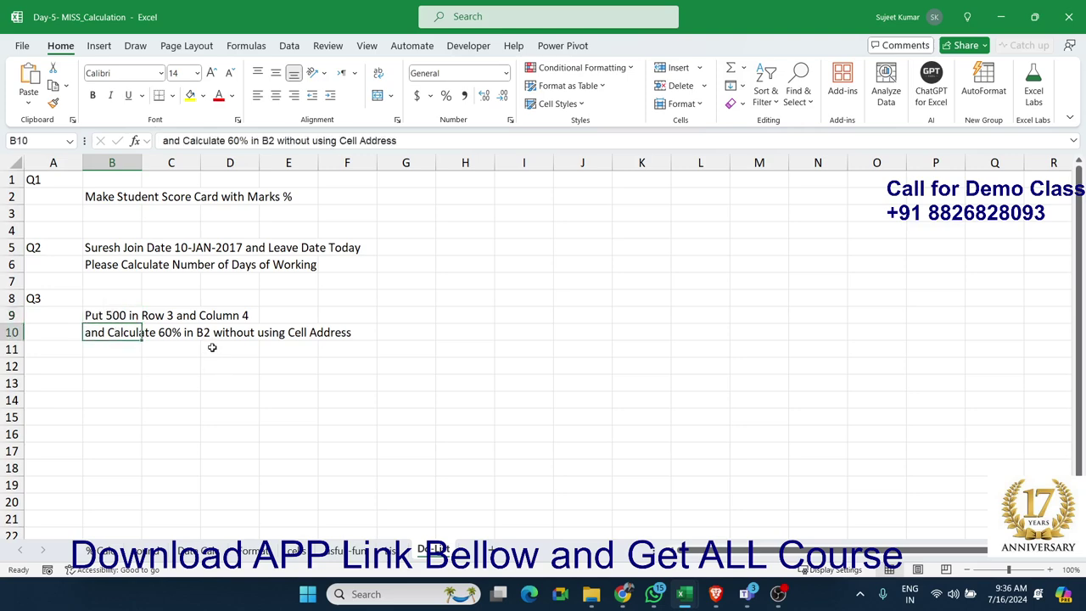
key(alt+Tab)
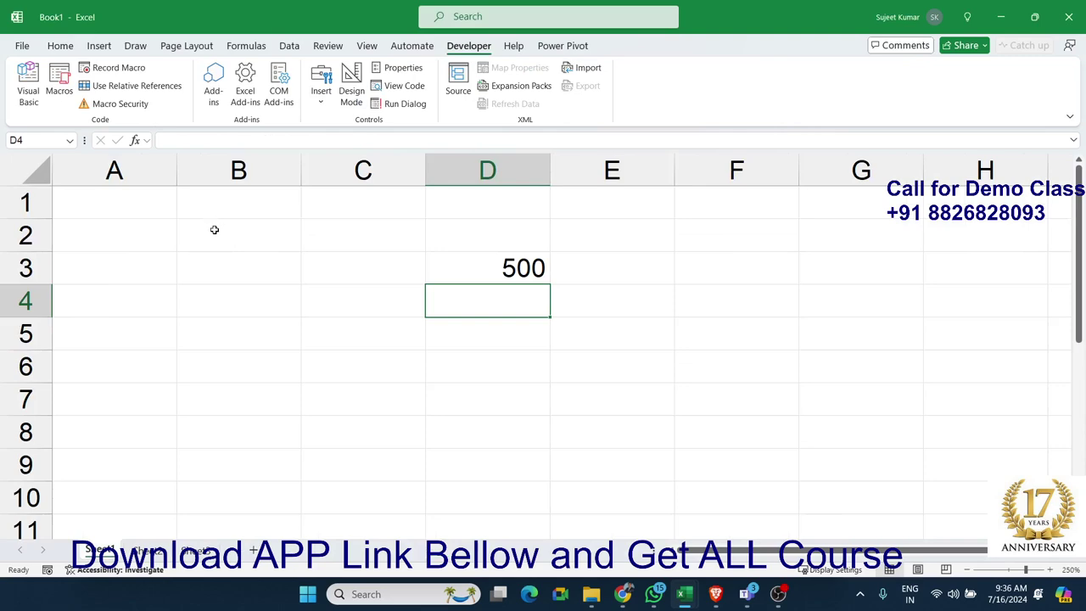
click(214, 231)
key(alt+Tab)
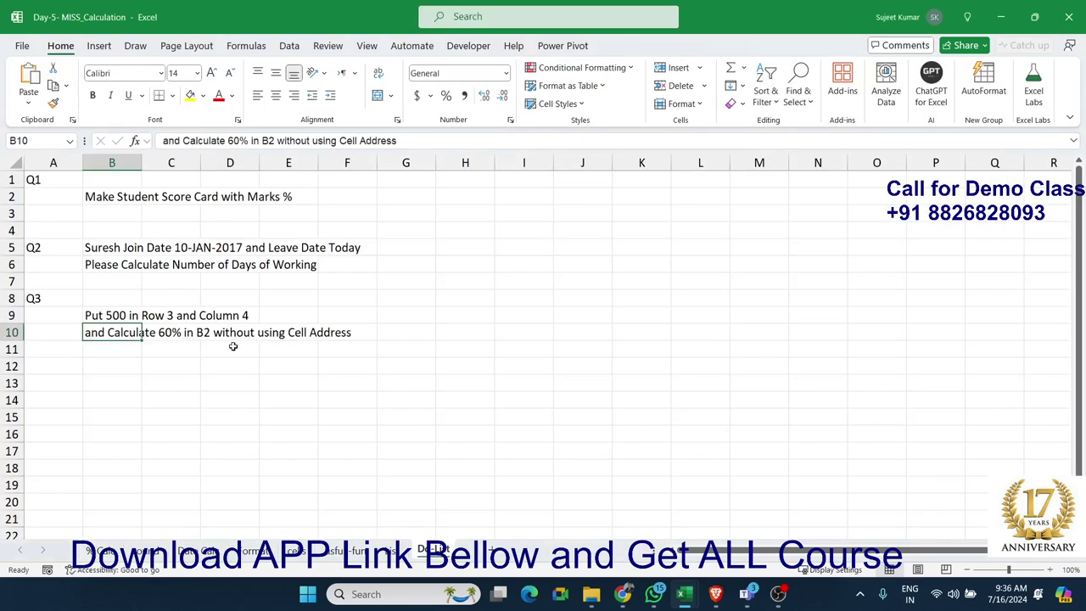
key(alt+Tab)
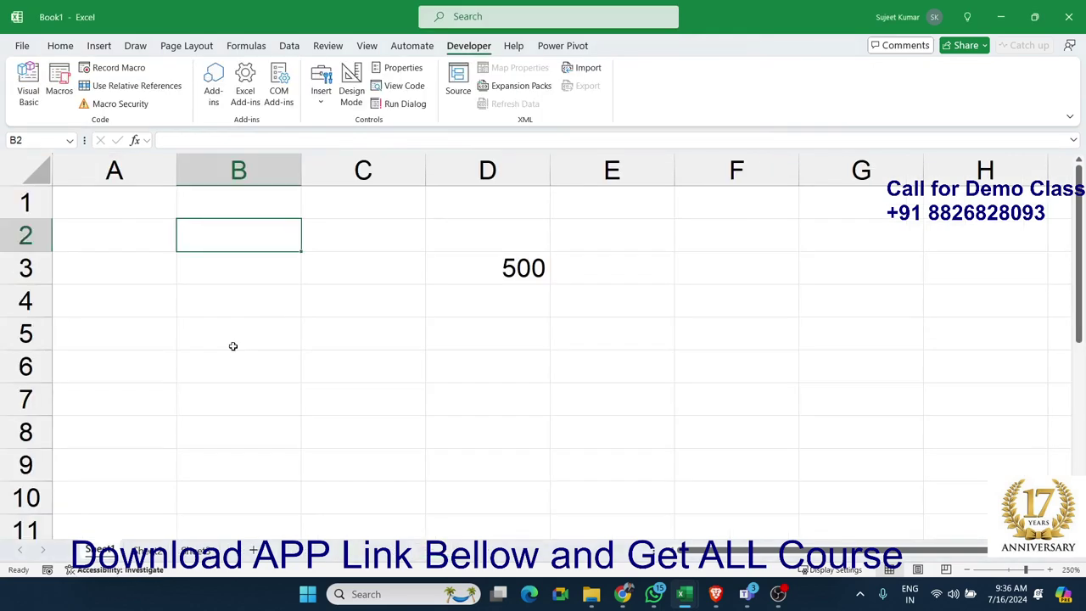
Step: Start a =D3*50% formula in B2, then cancel it, leaving B2 empty
text(=)
click(484, 268)
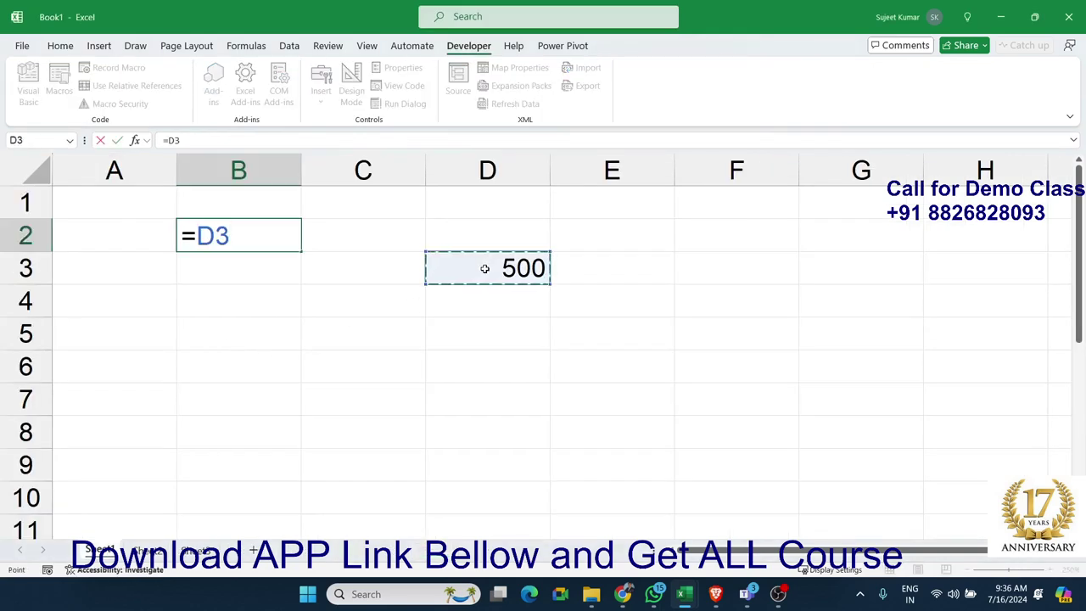
text(*)
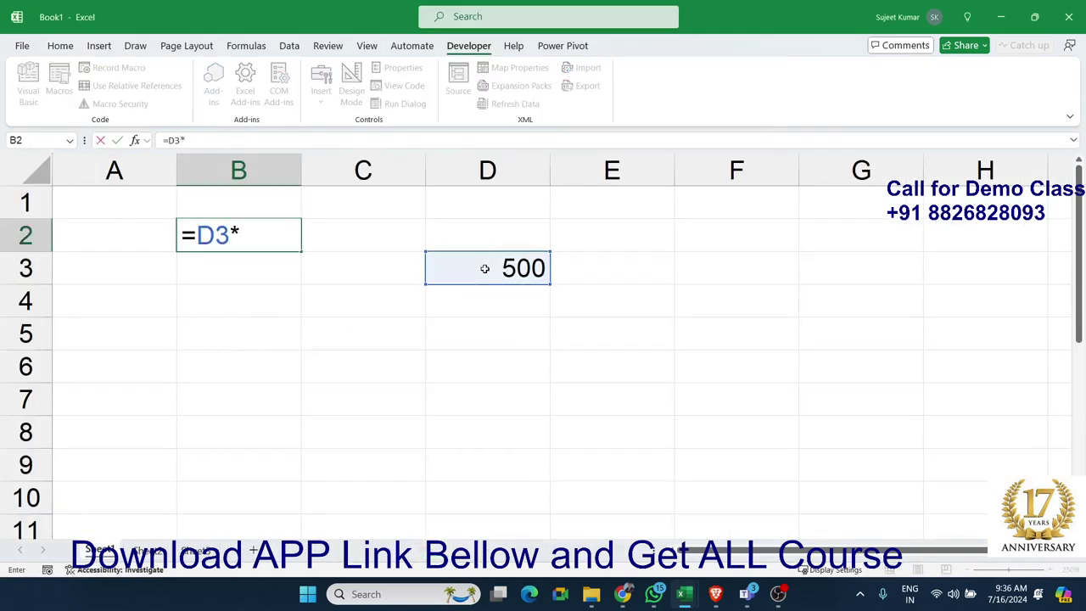
text(50%)
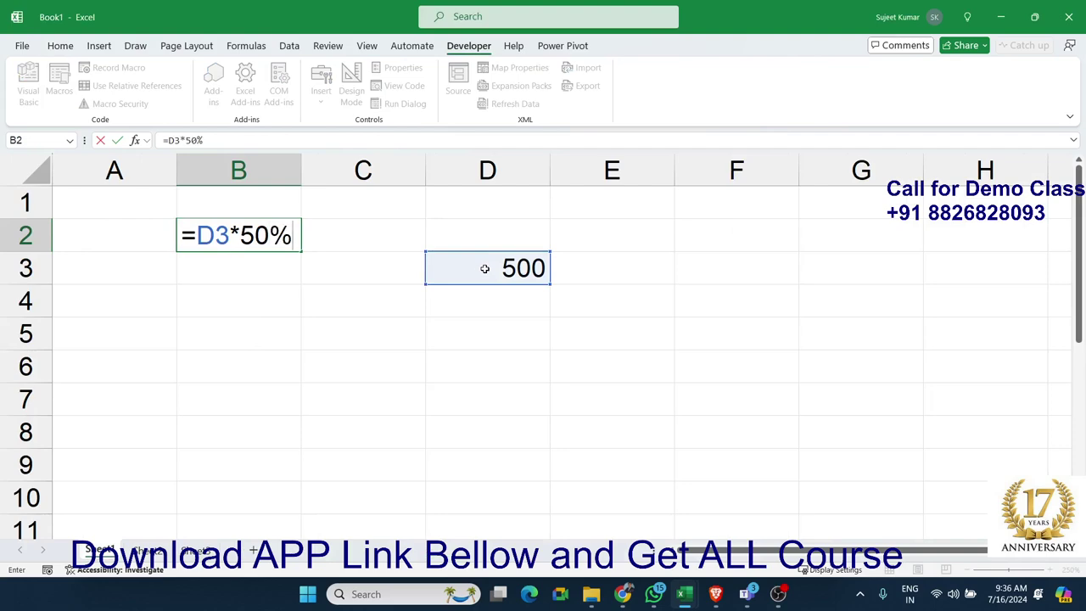
drag(229, 235, 197, 235)
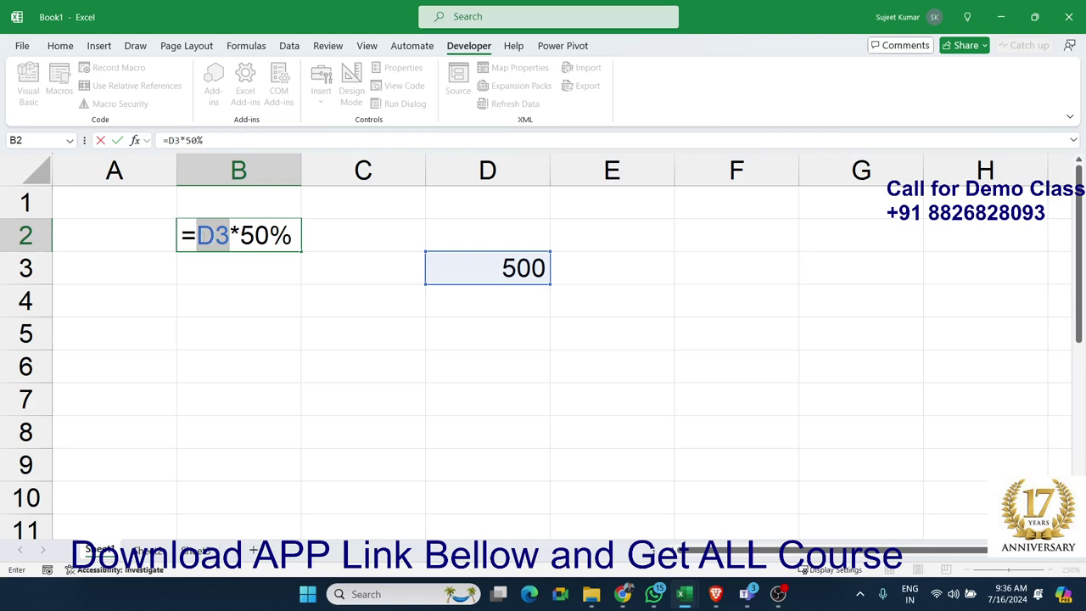
key(Escape)
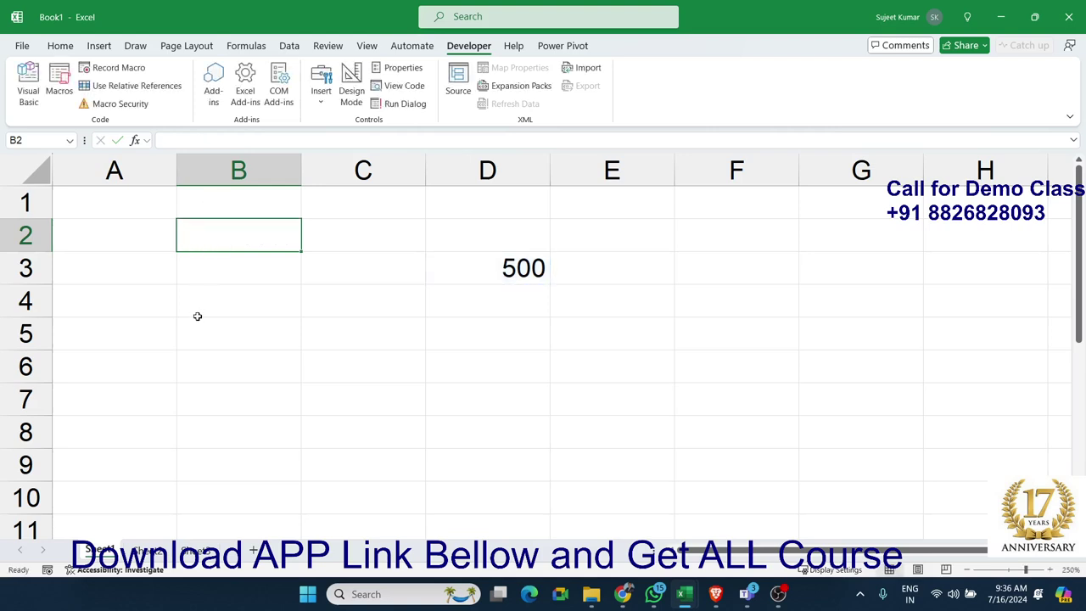
Step: Enter the label R in B4 with row number 3 below it in B5
click(196, 313)
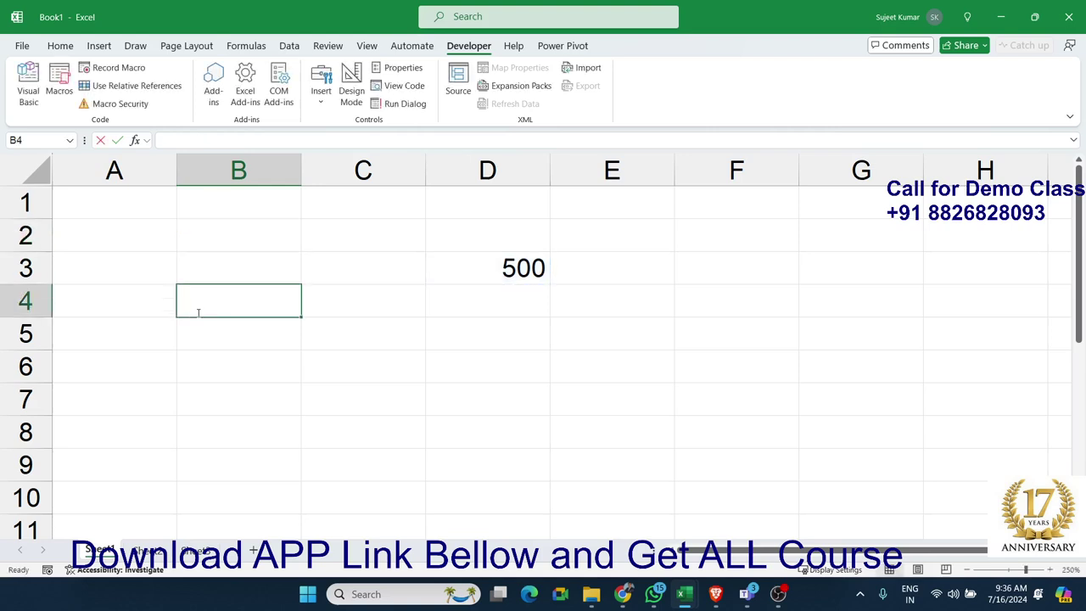
text(R)
key(Return)
text(4)
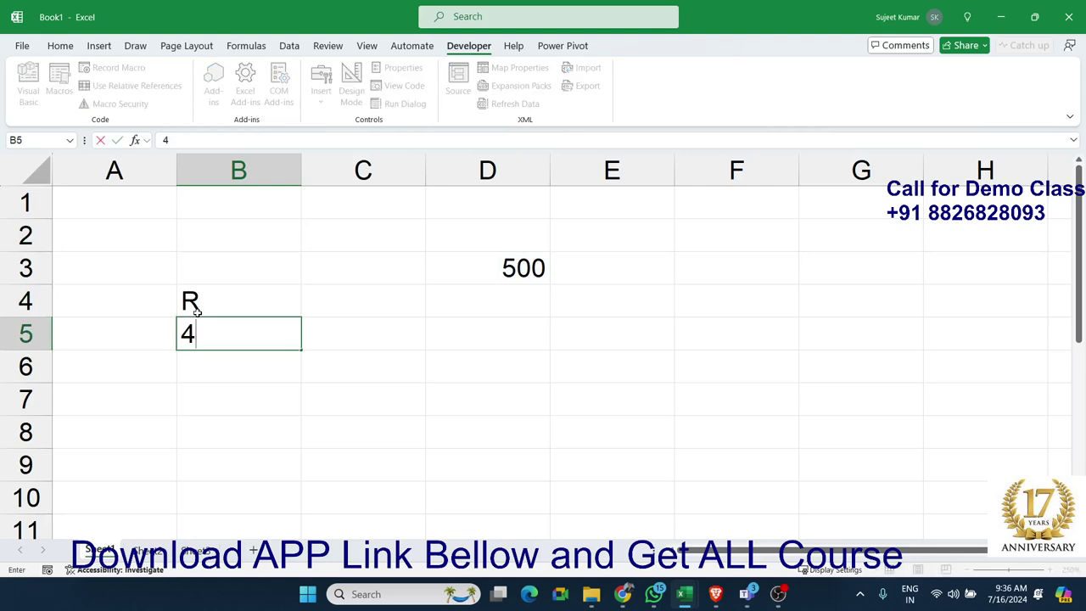
key(Right)
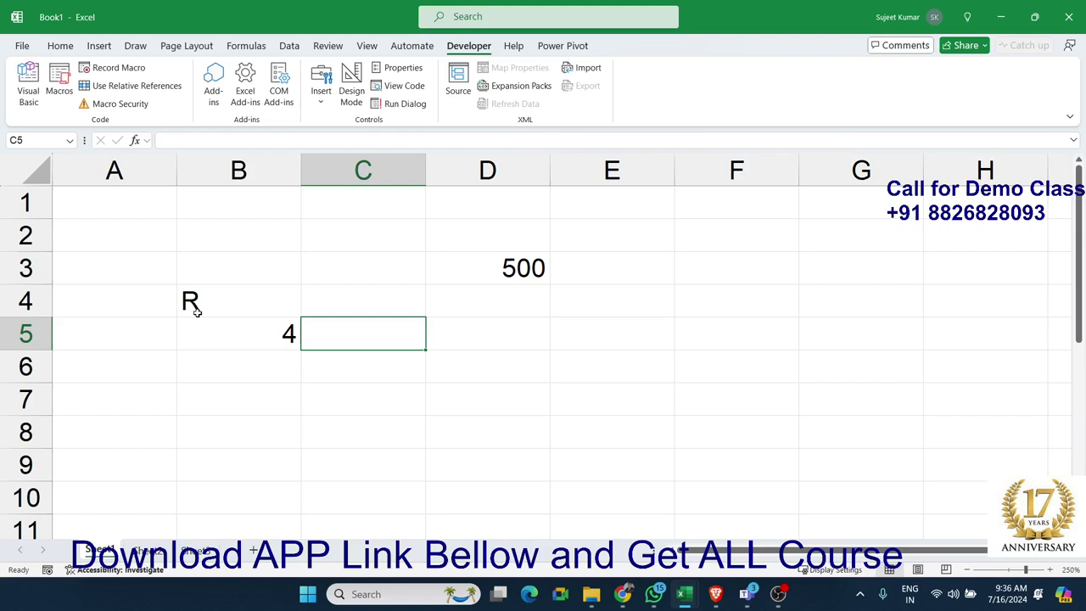
key(Left)
text(3)
key(ctrl+Return)
Step: Enter the label C in C4 with column number 4 in C5, then start =ad in B2
key(Right)
key(Up)
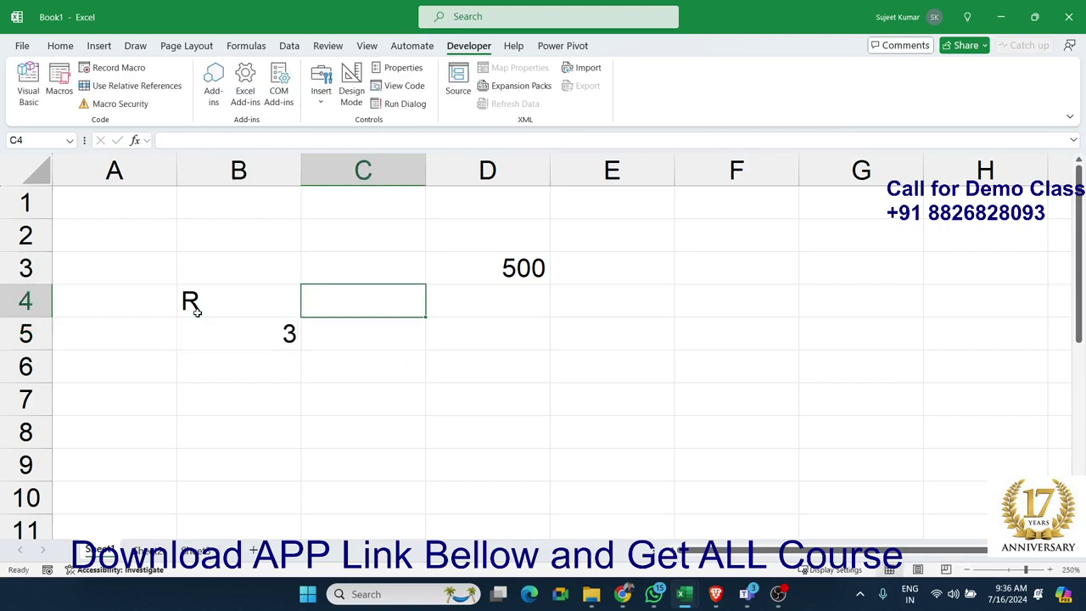
text(C)
key(Return)
text(4)
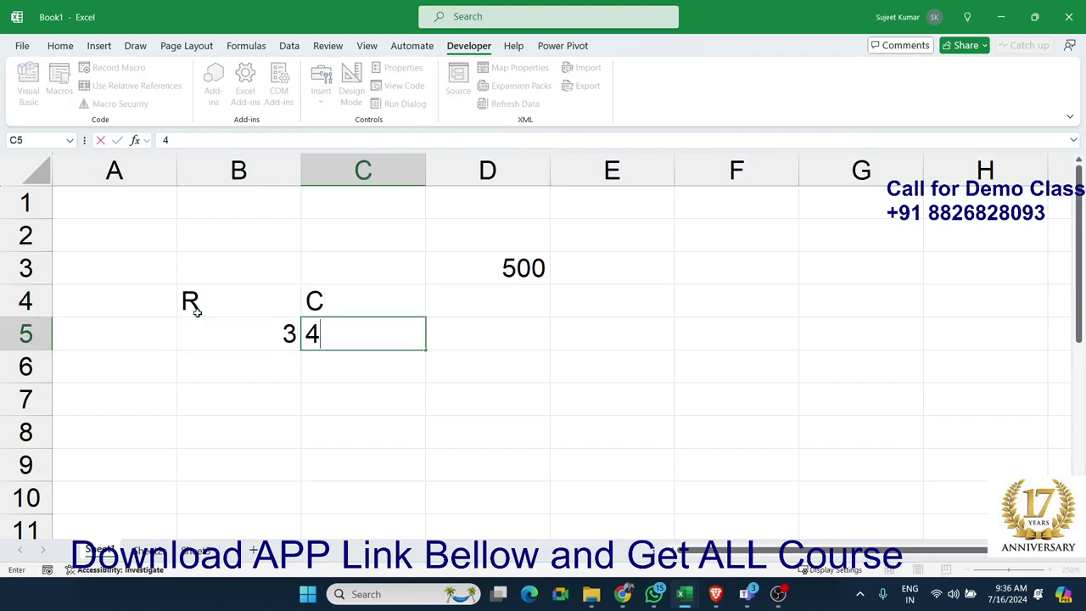
key(Up)
key(Up)
key(Up)
key(Right)
key(Down)
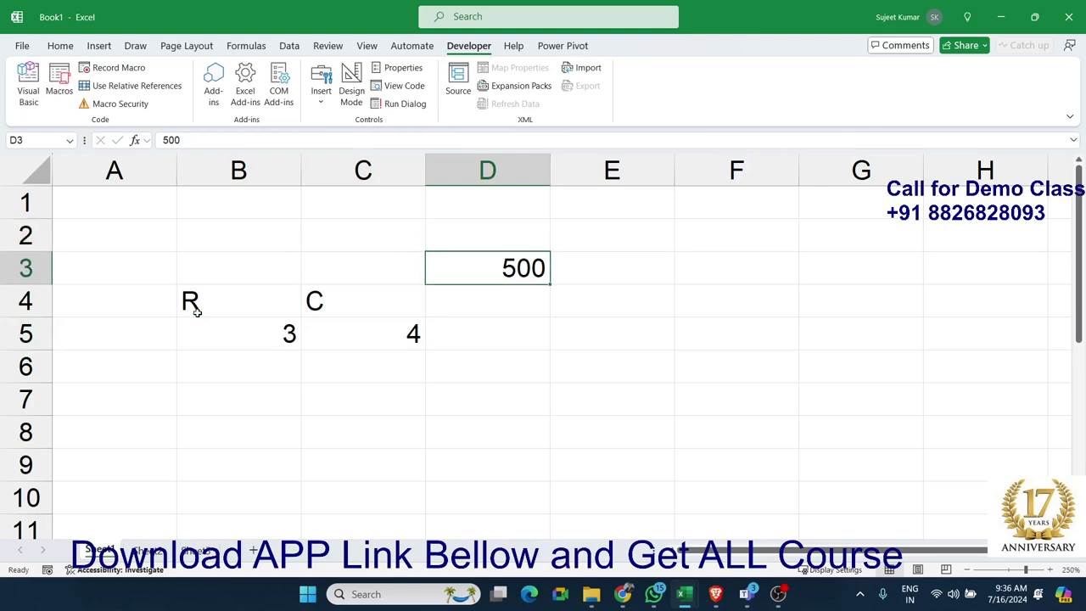
key(Up)
key(Left)
key(Left)
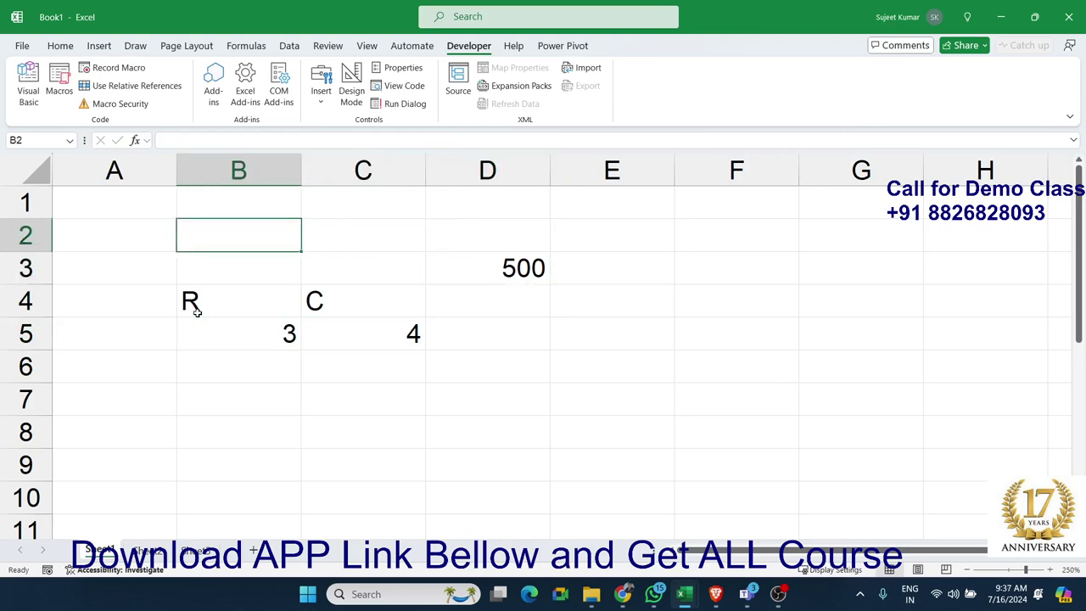
text(=ad)
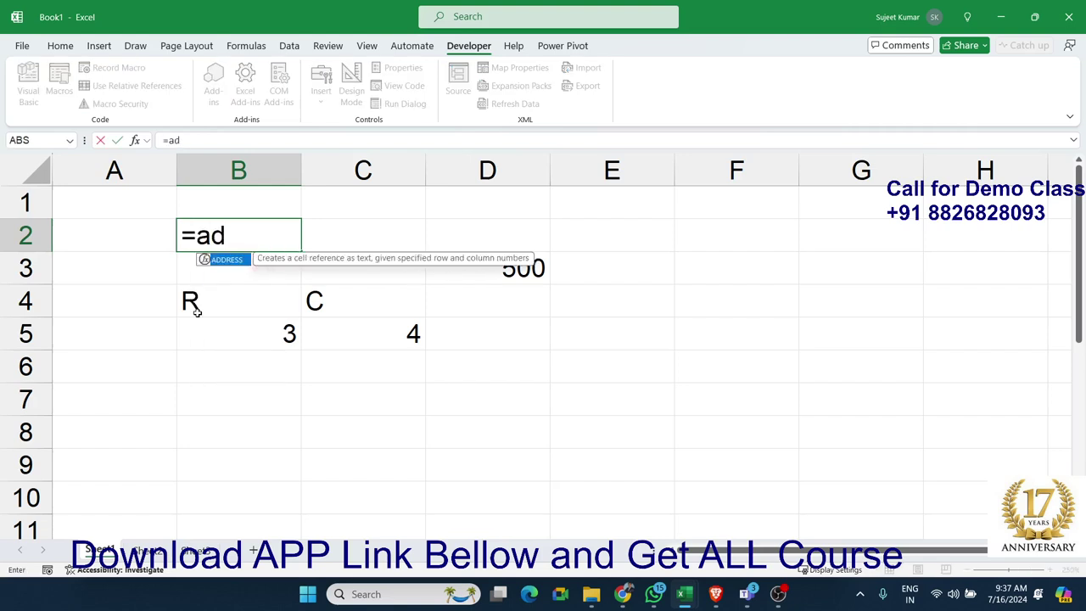
key(Tab)
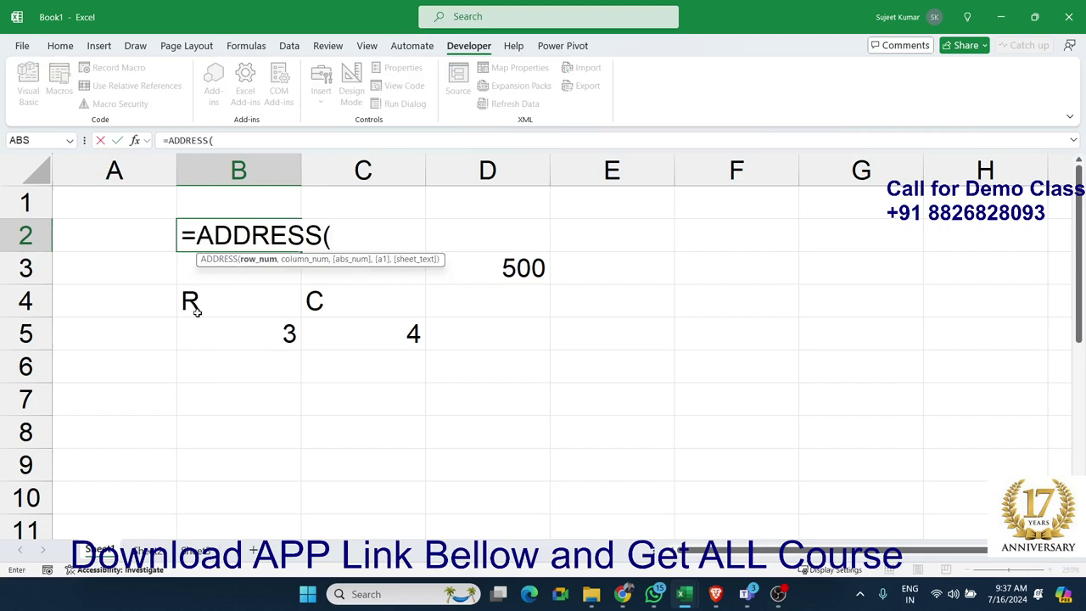
text(3,4)
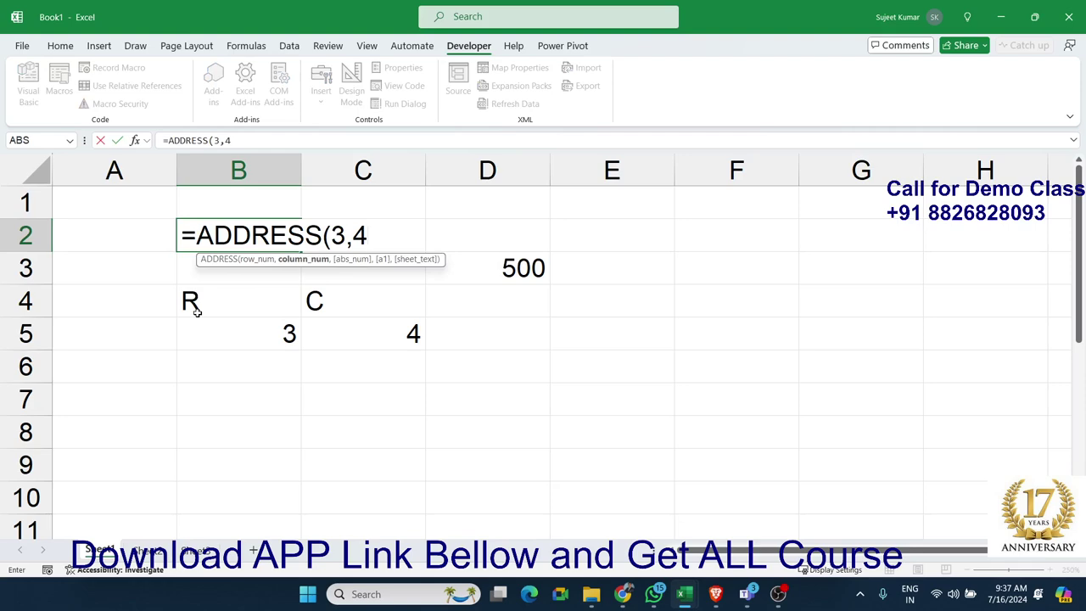
key(Return)
key(Up)
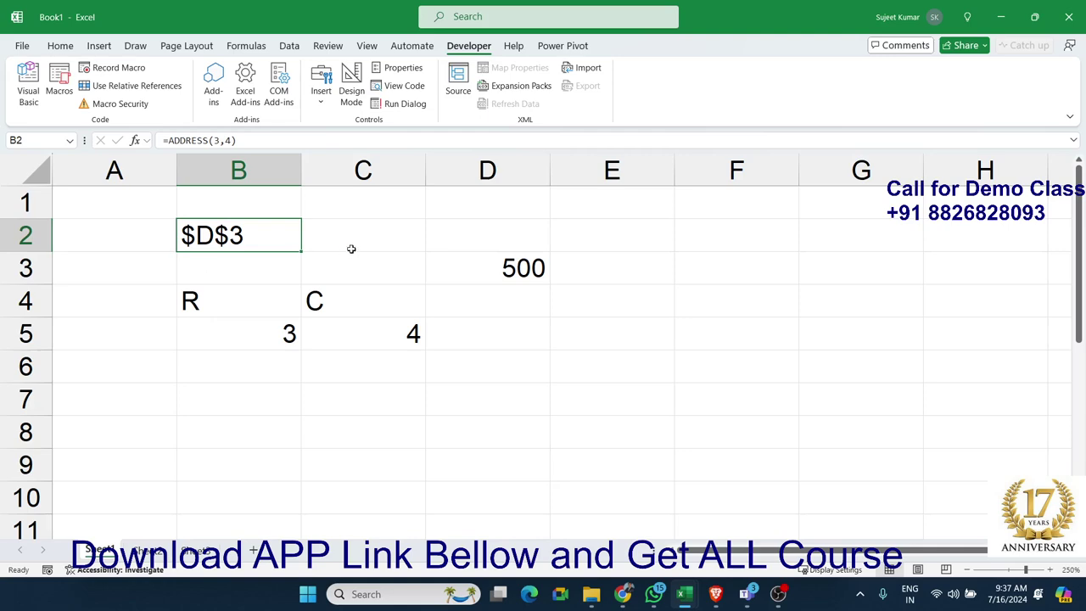
click(296, 142)
text(*)
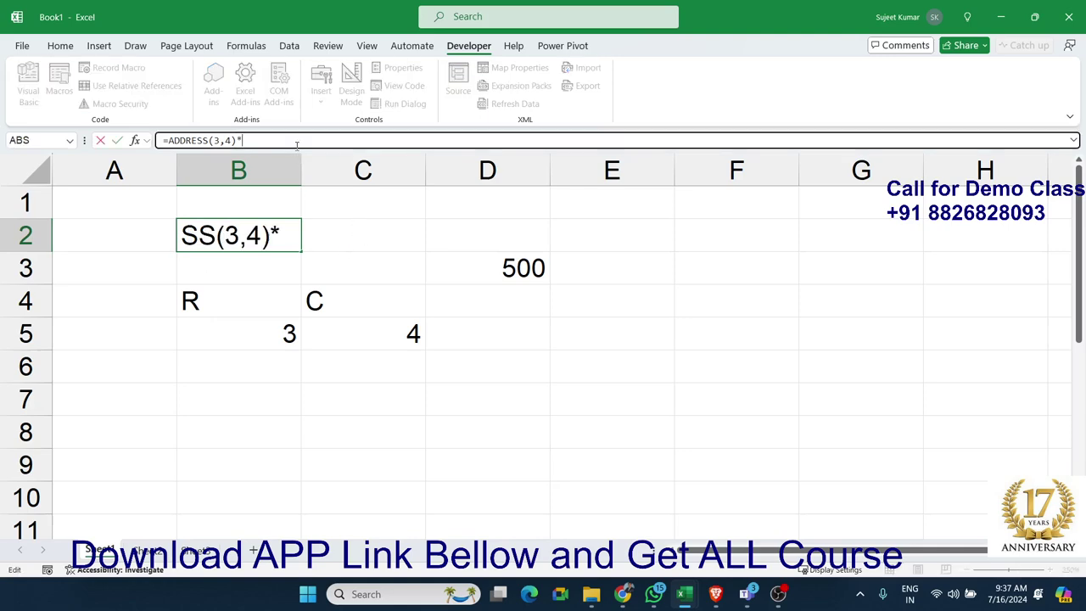
text(50)
key(Return)
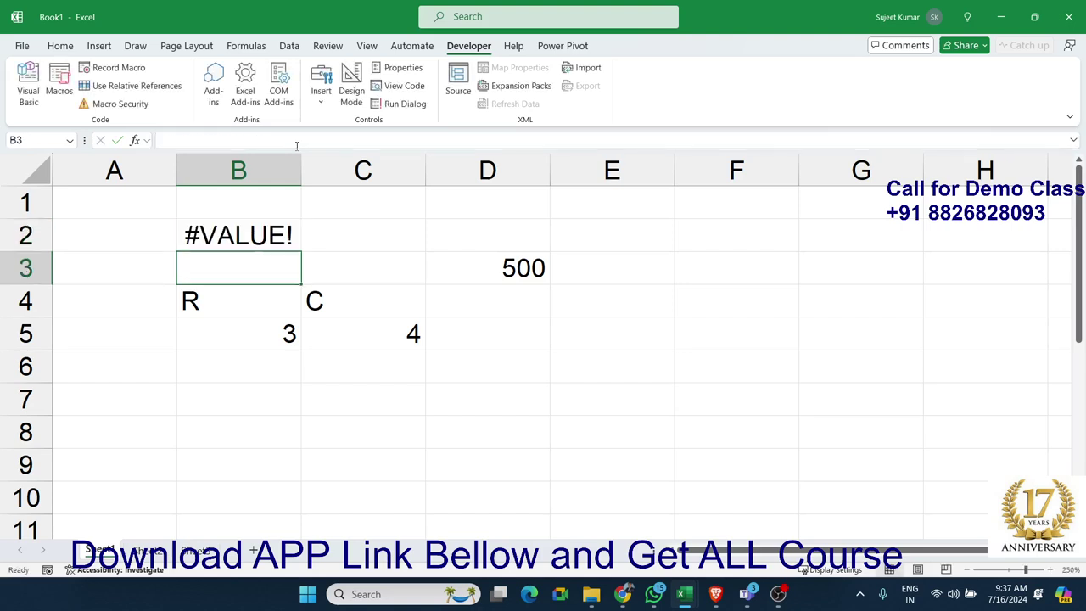
key(ctrl+z)
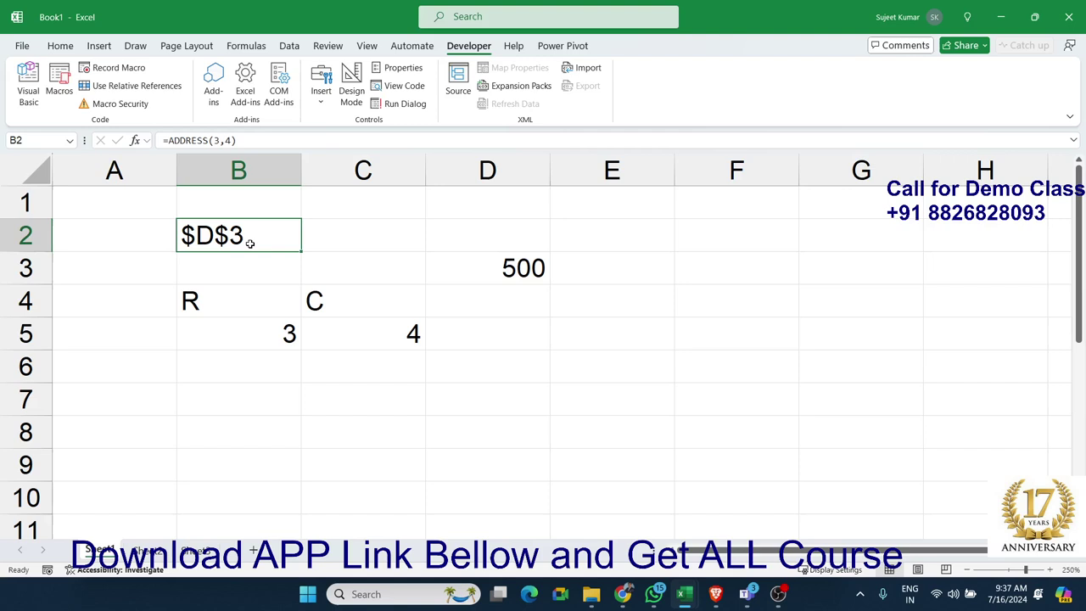
Step: Rewrite B2 as =INDIRECT(ADDRESS(3,4))*50% so it returns 250
double_click(249, 244)
click(198, 242)
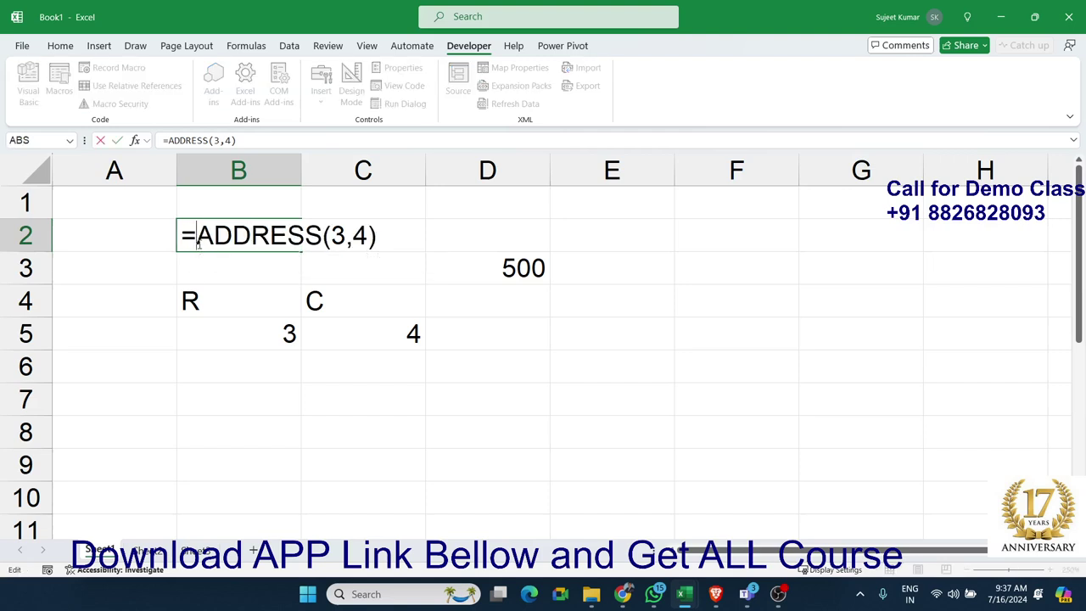
text(i)
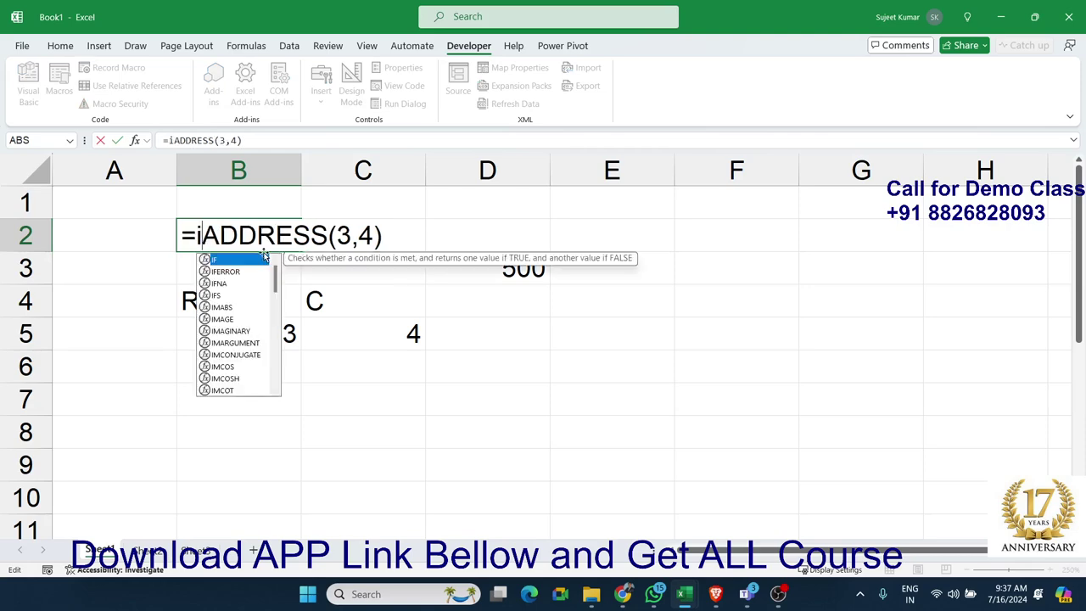
text(nd)
key(Down)
key(Tab)
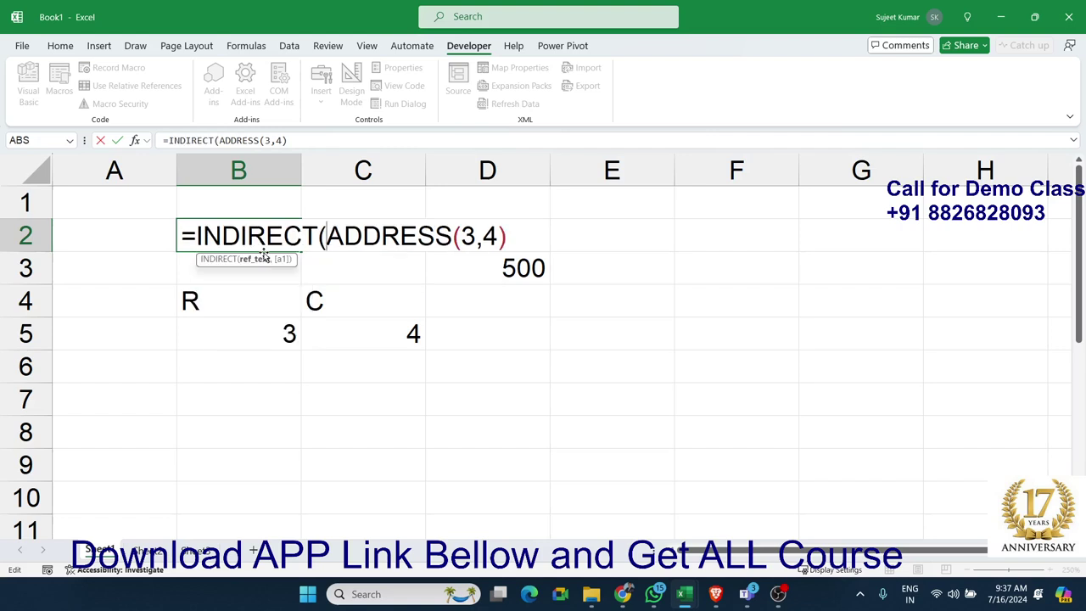
key(Right)
key(Right)
key(Right)
key(Right)
key(Right)
key(Right)
key(Right)
text()*)
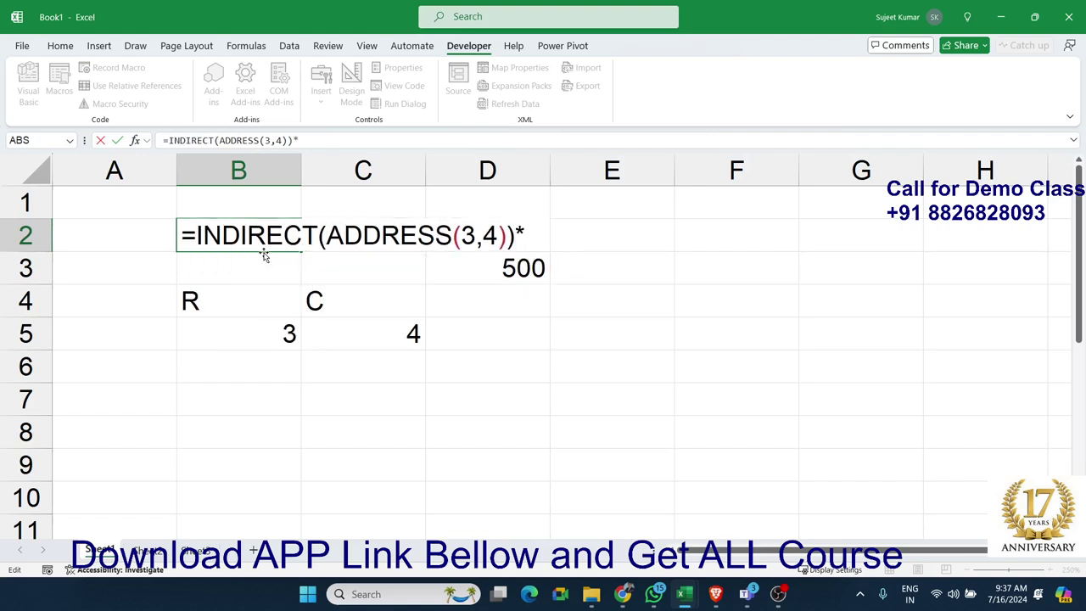
text(50%)
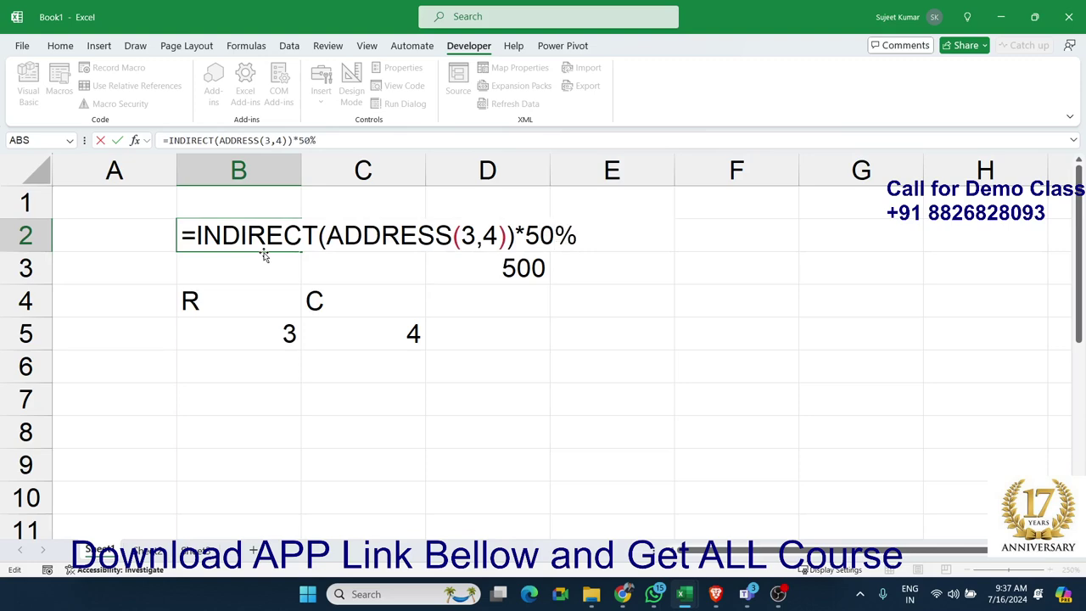
key(Return)
Step: Review B2's formula, the row and column numbers 3 and 4 in B5:C5, and D3's 500
key(Up)
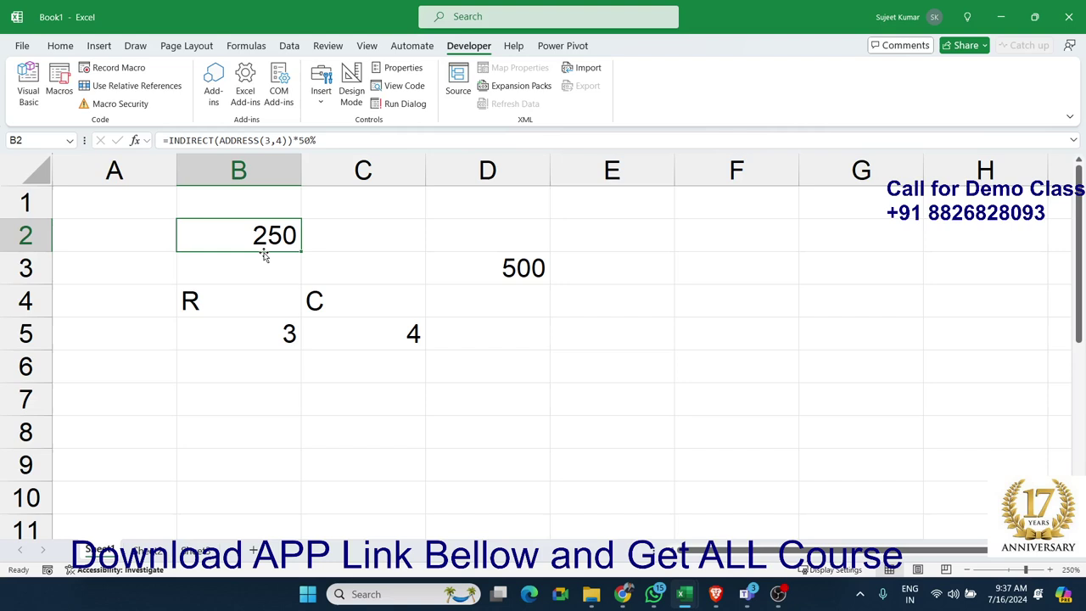
key(Down)
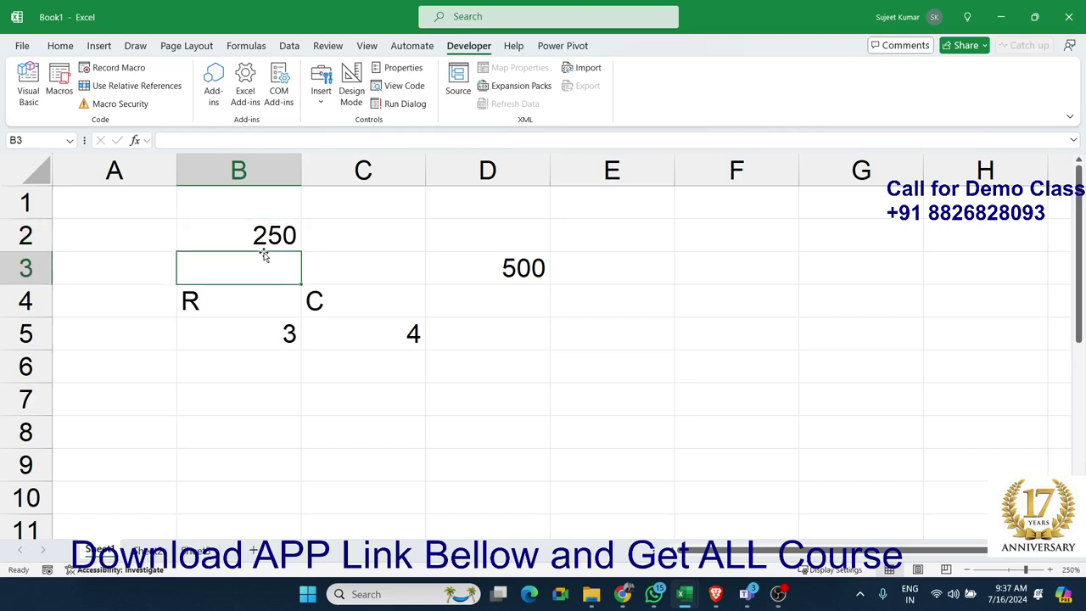
key(Down)
key(Down)
key(shift+Right)
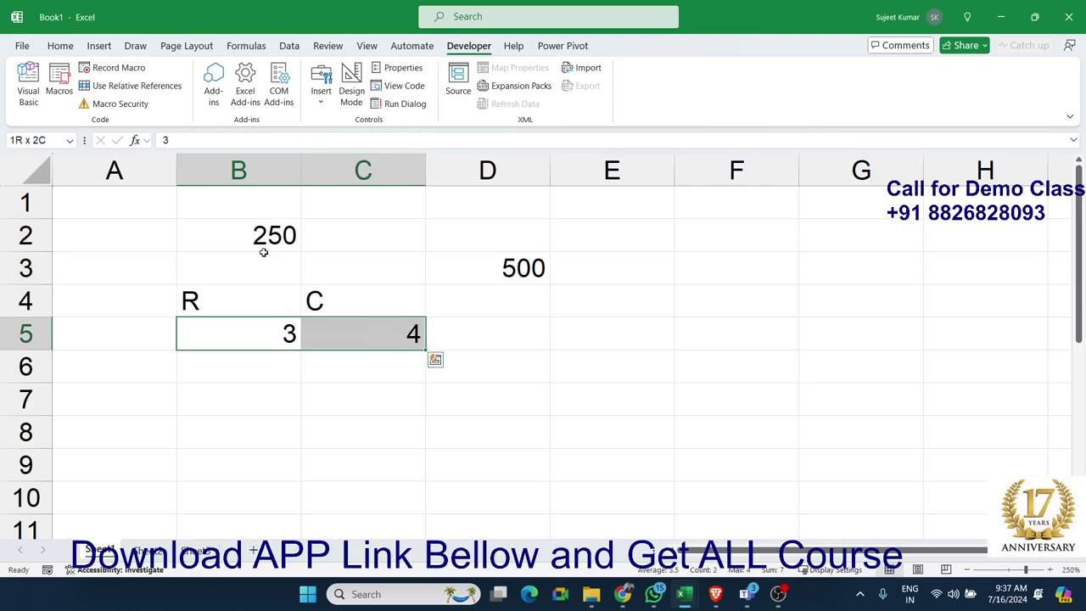
key(Up)
key(Up)
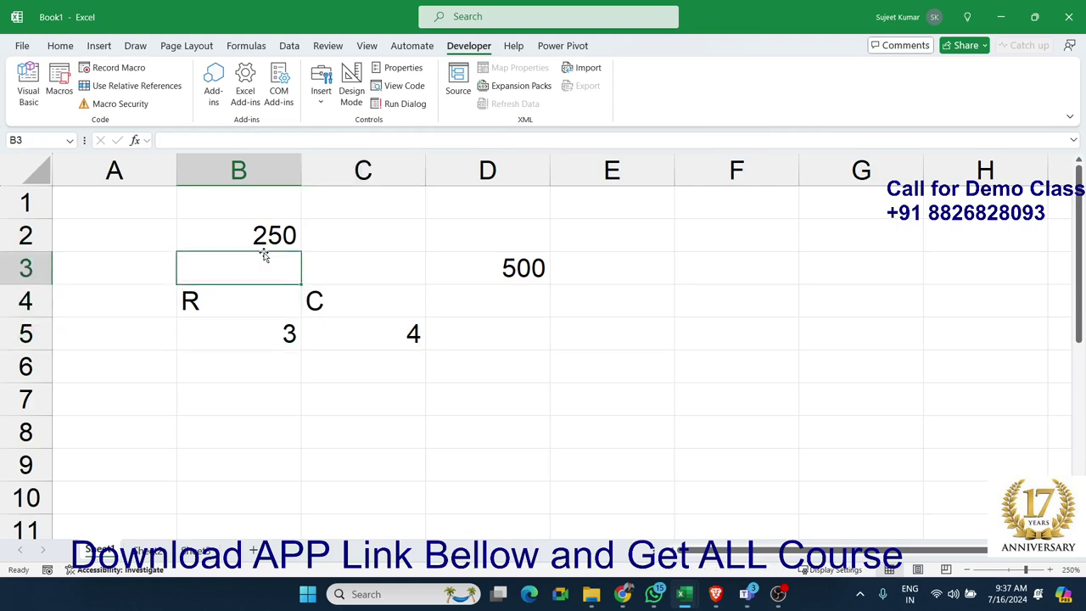
key(Up)
key(Up)
key(Down)
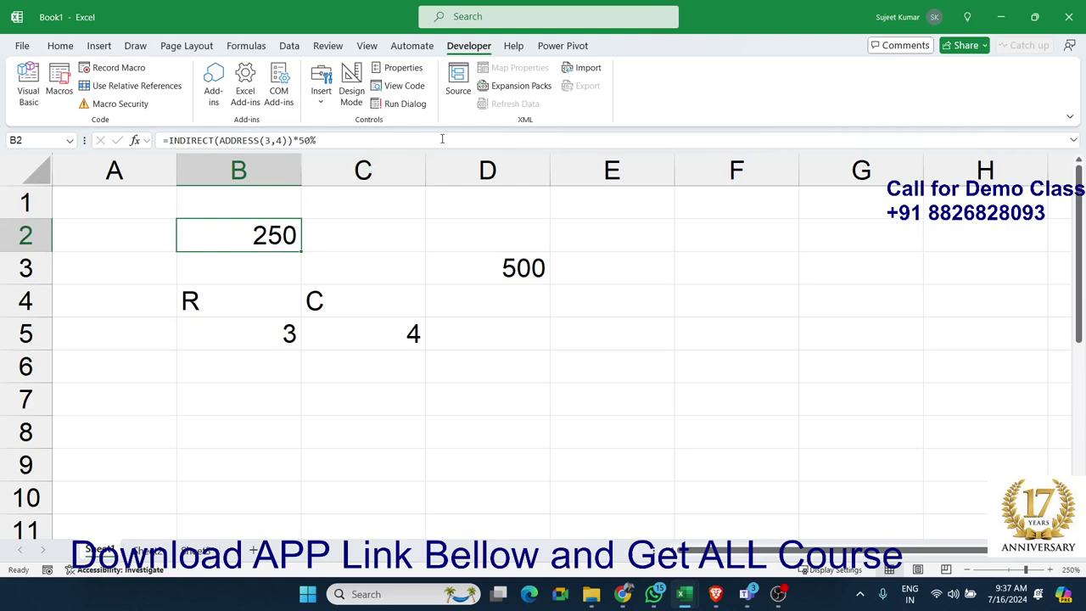
click(507, 269)
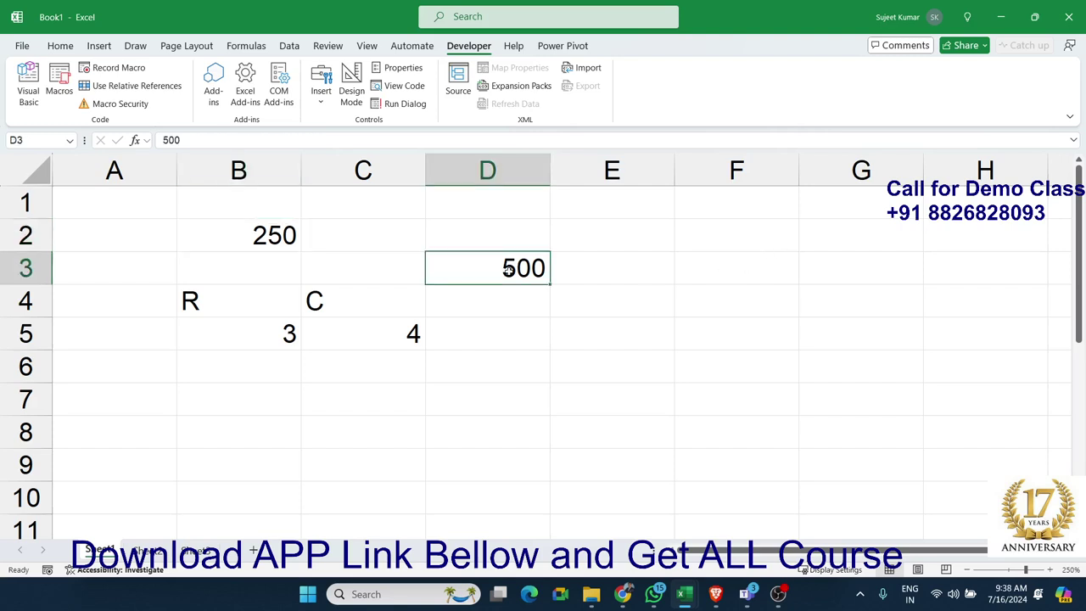
Step: Enter =d3 in F5 as a direct reference to D3
click(736, 339)
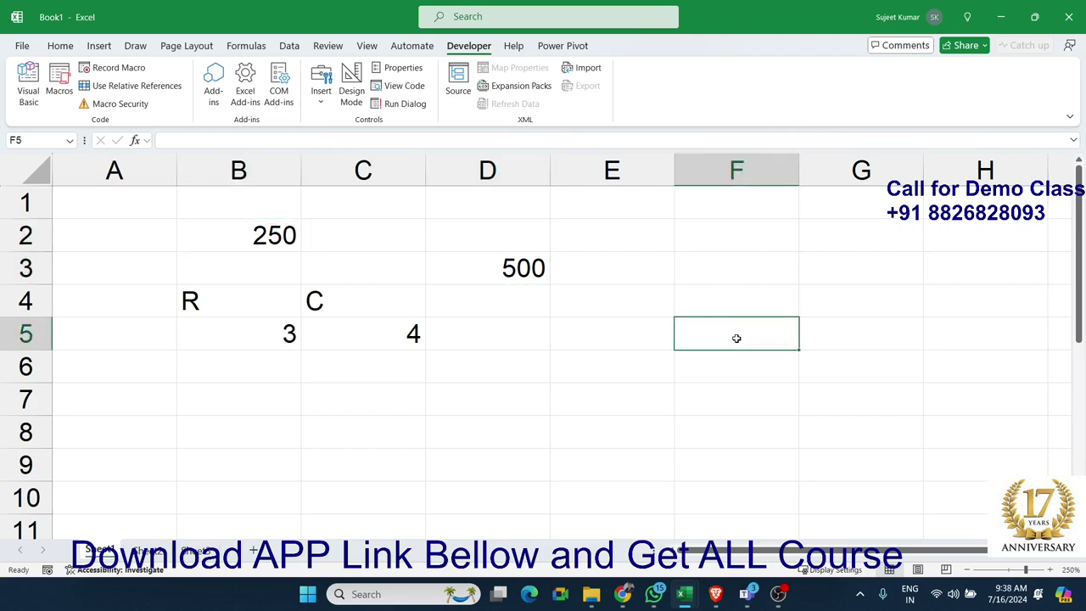
text(=)
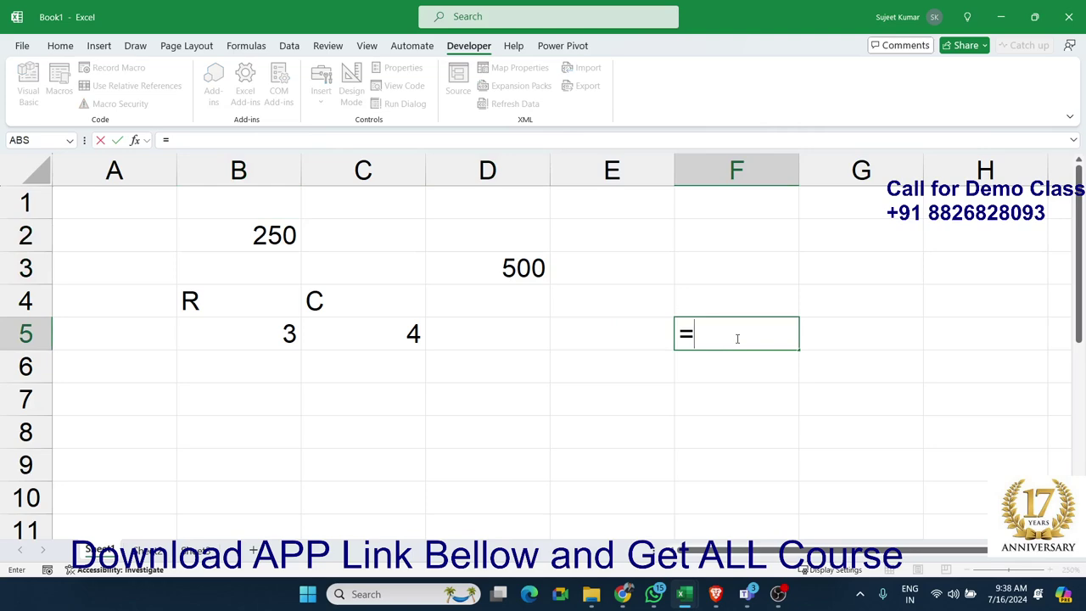
text(d3)
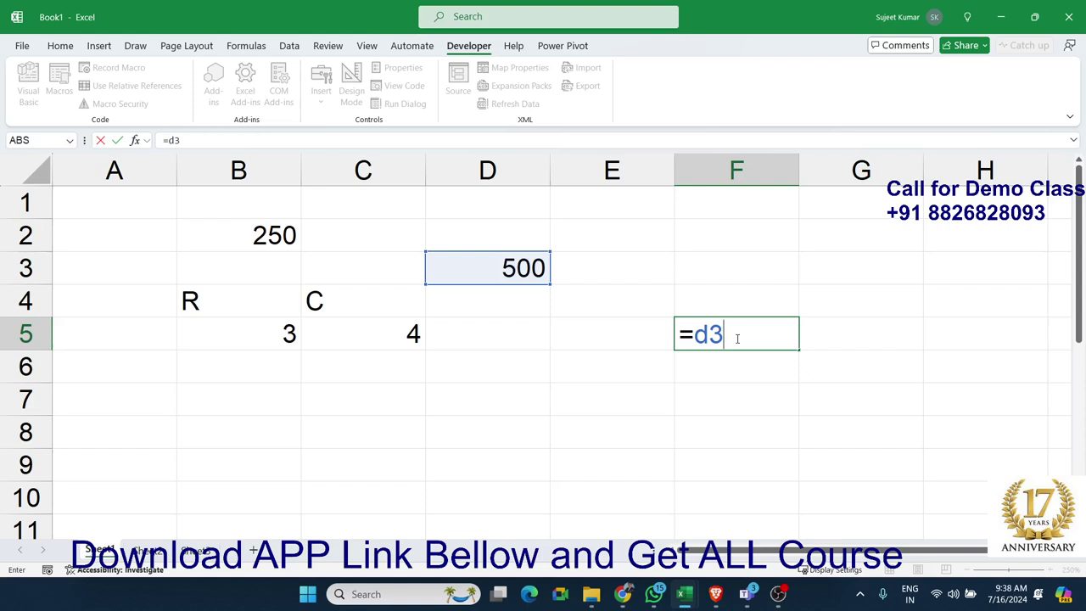
key(Return)
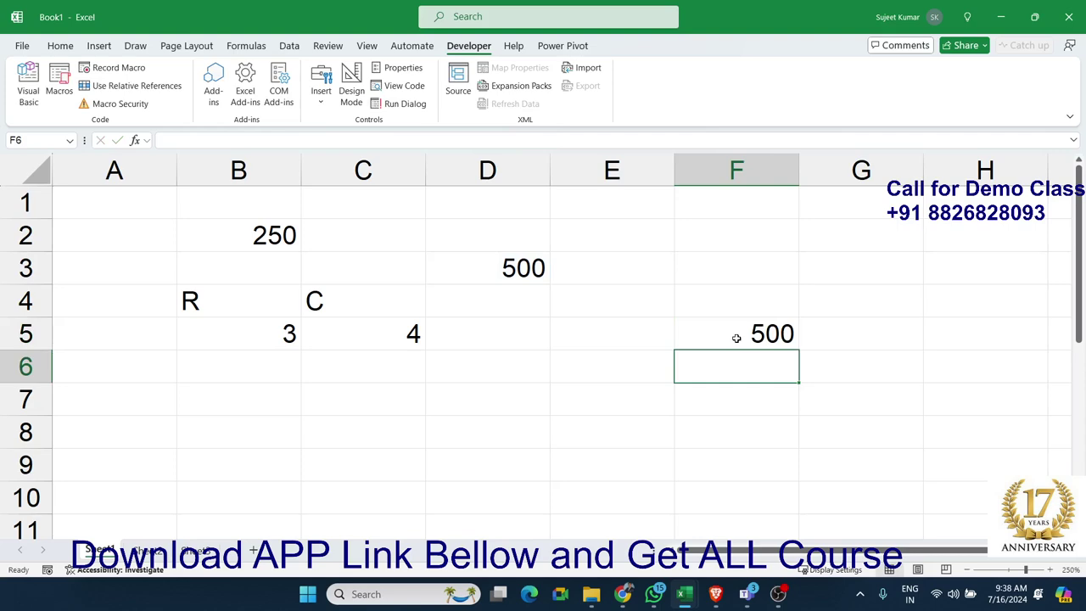
Step: Type the text D3 in F2 and set F5 to =F2 so it displays D3
key(Up)
key(Up)
key(Up)
key(Up)
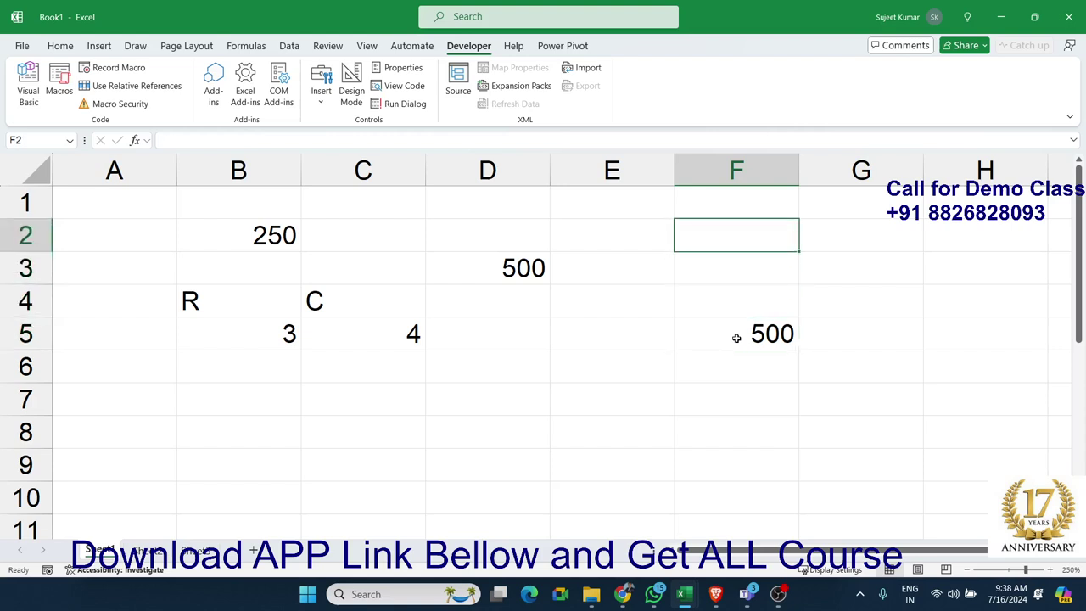
text(D3)
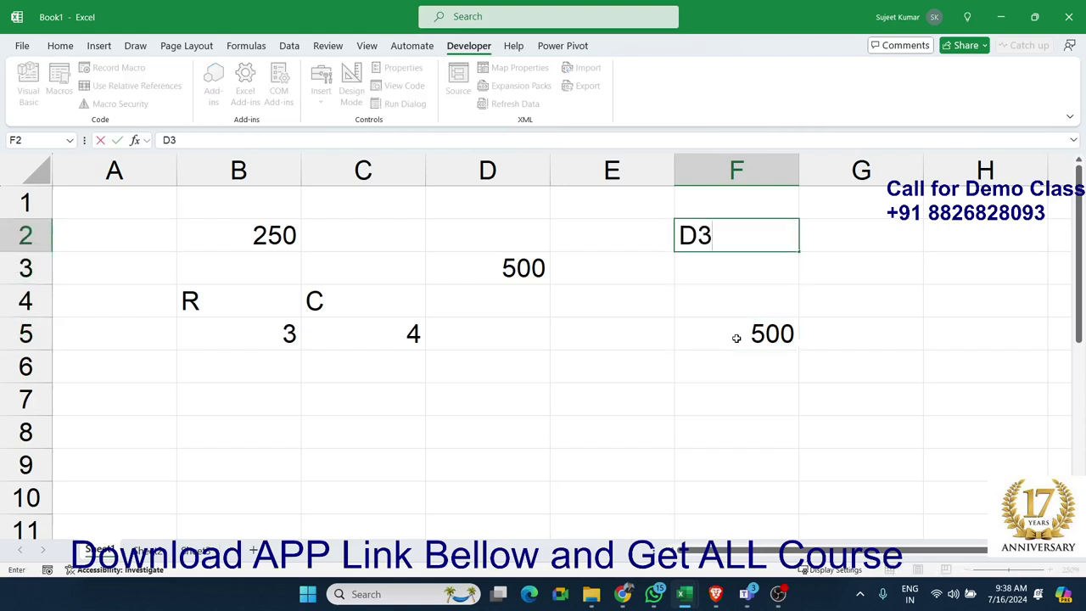
key(Return)
key(Down)
key(Down)
text(=)
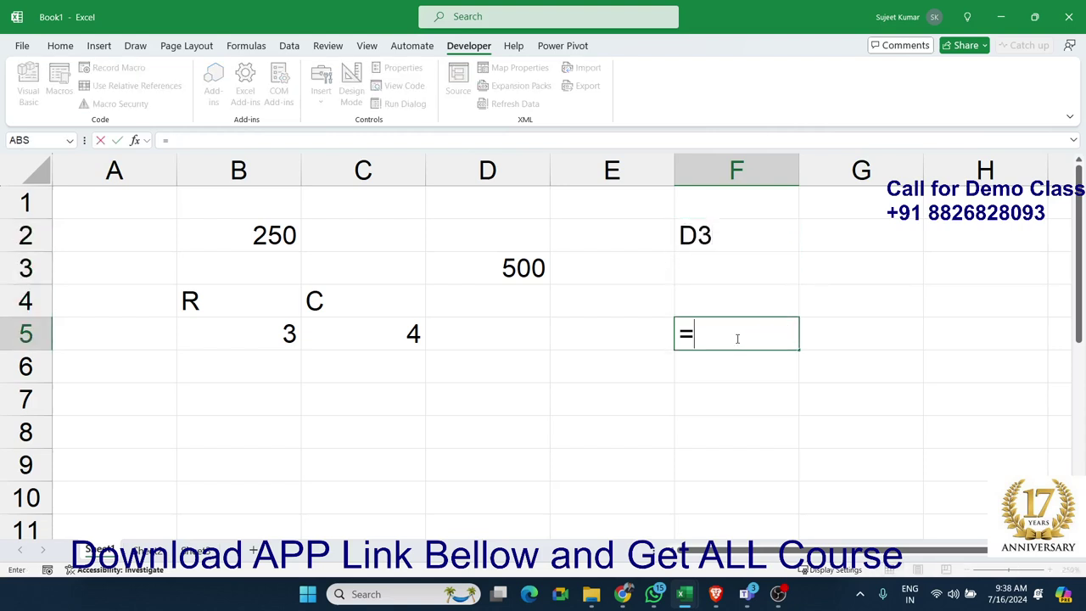
key(Up)
key(Up)
key(Up)
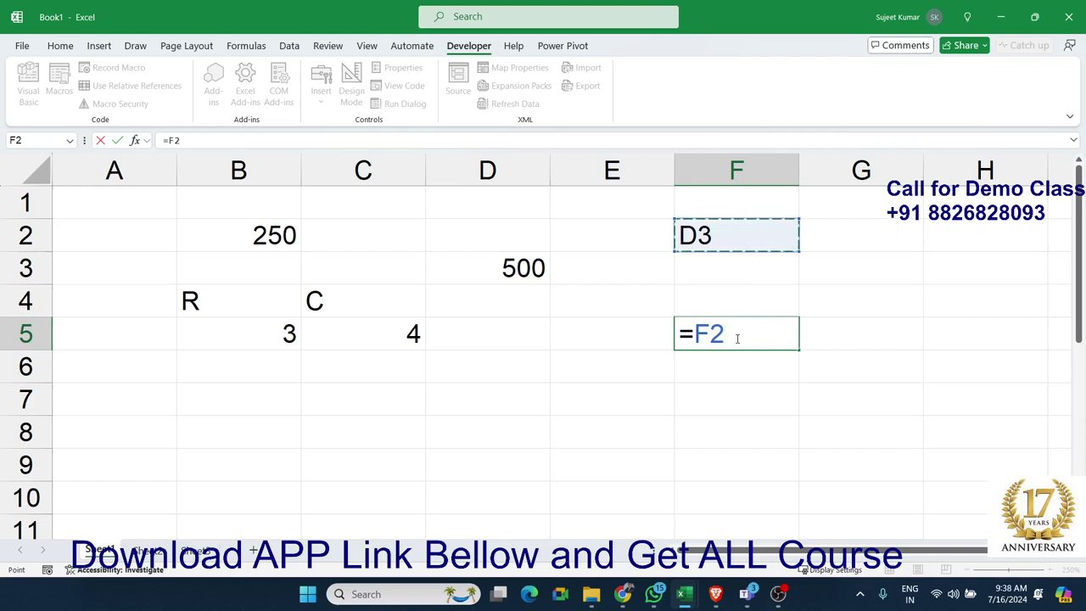
key(Return)
click(736, 338)
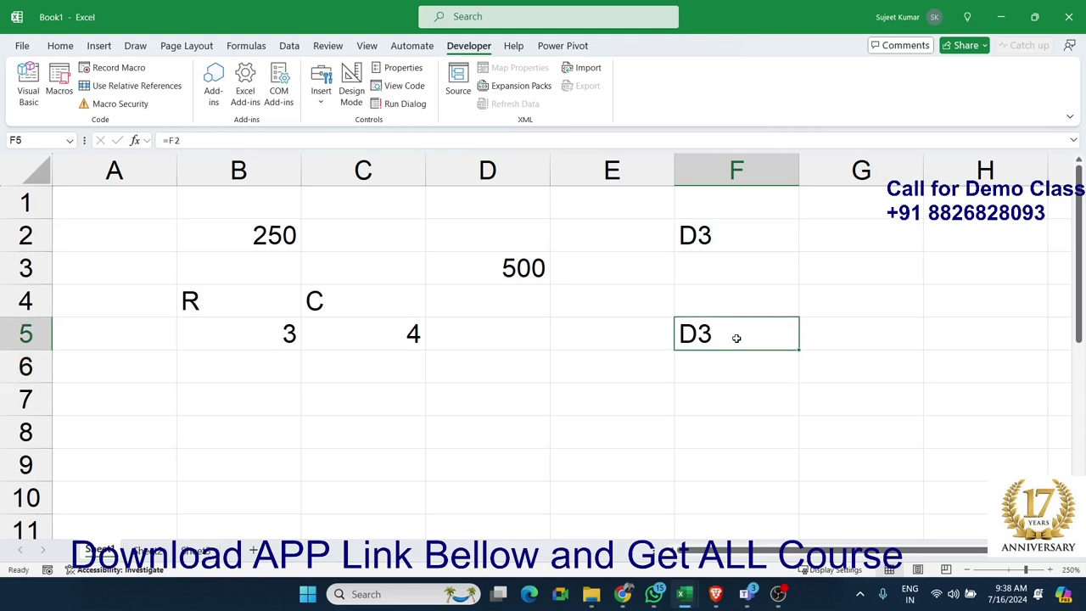
key(Up)
key(Up)
key(Up)
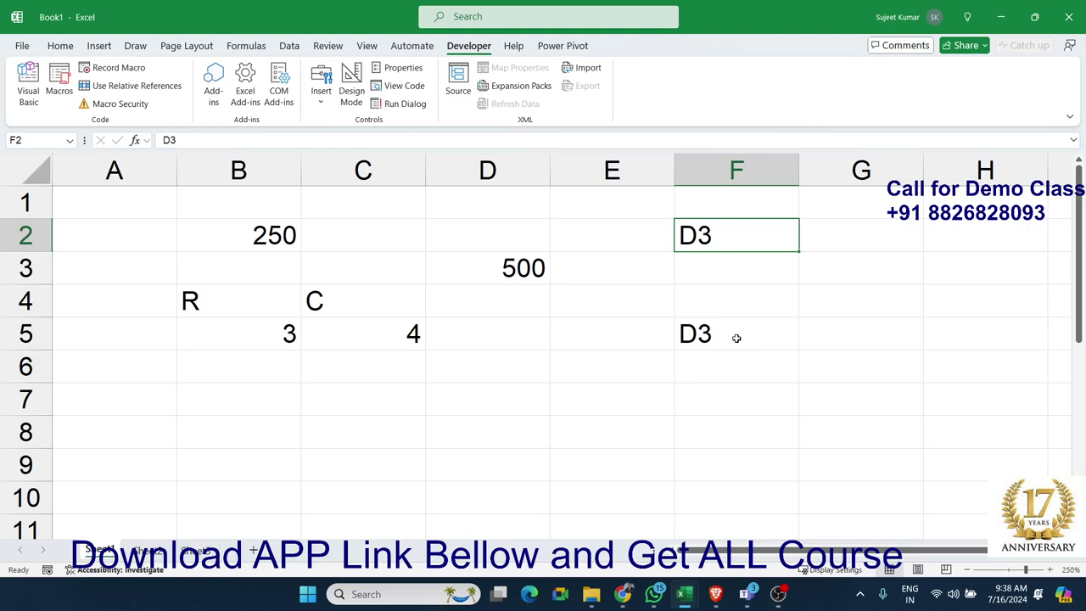
Step: Enter =INDIRECT(F2) in F5 so it returns 500 from D3
key(Down)
key(Down)
key(Down)
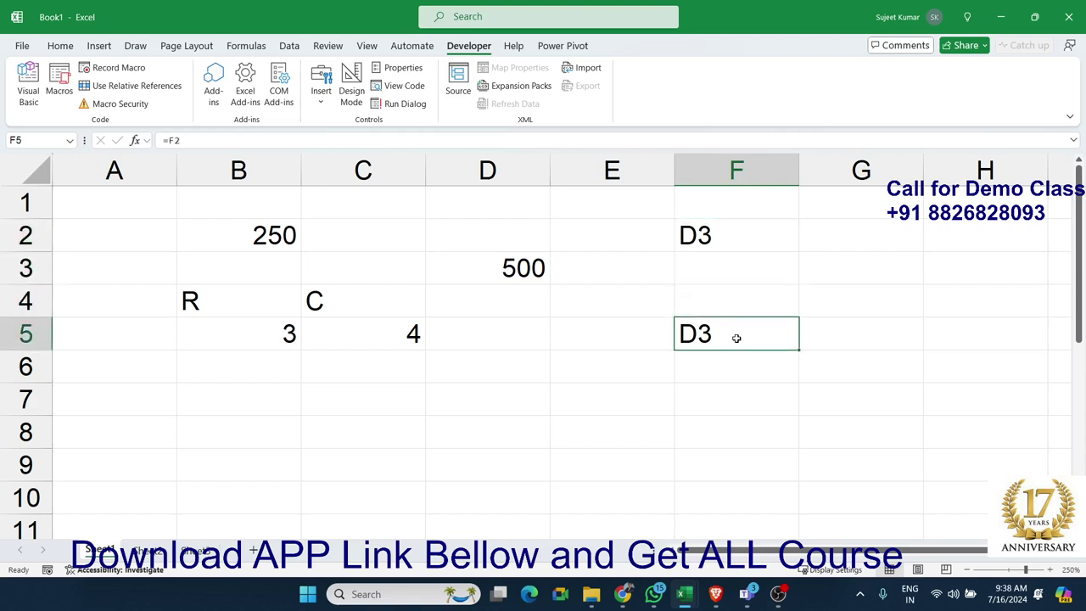
text(=in)
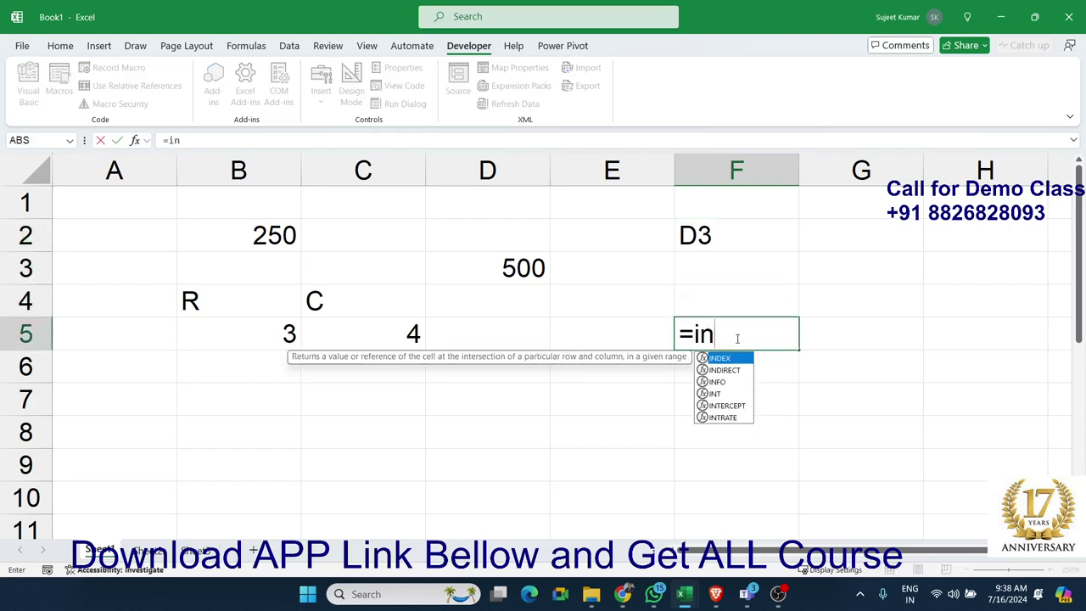
text(d)
key(Down)
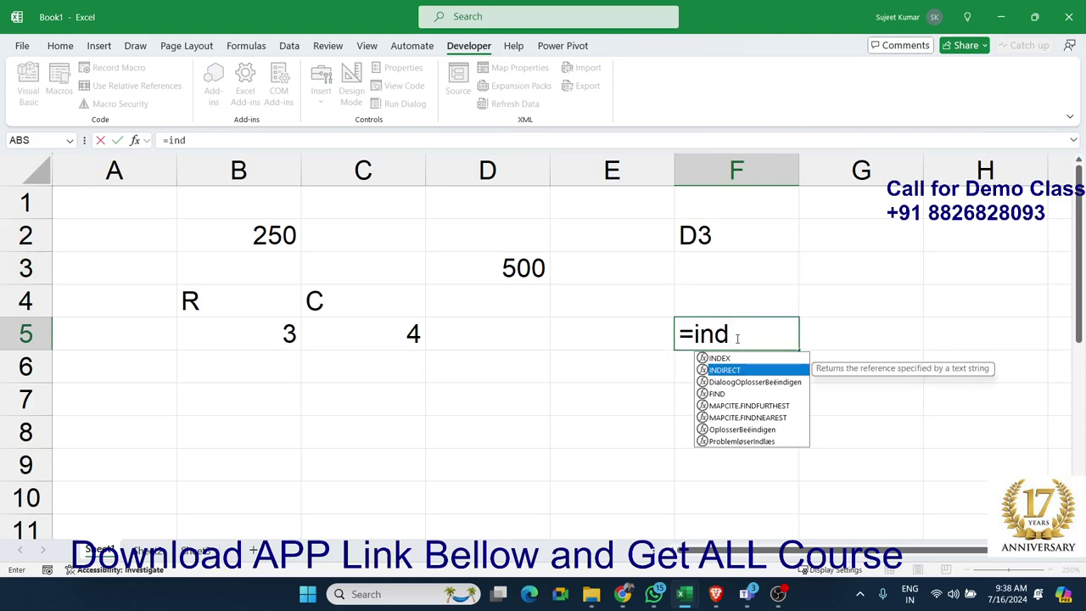
key(Tab)
key(Up)
key(Up)
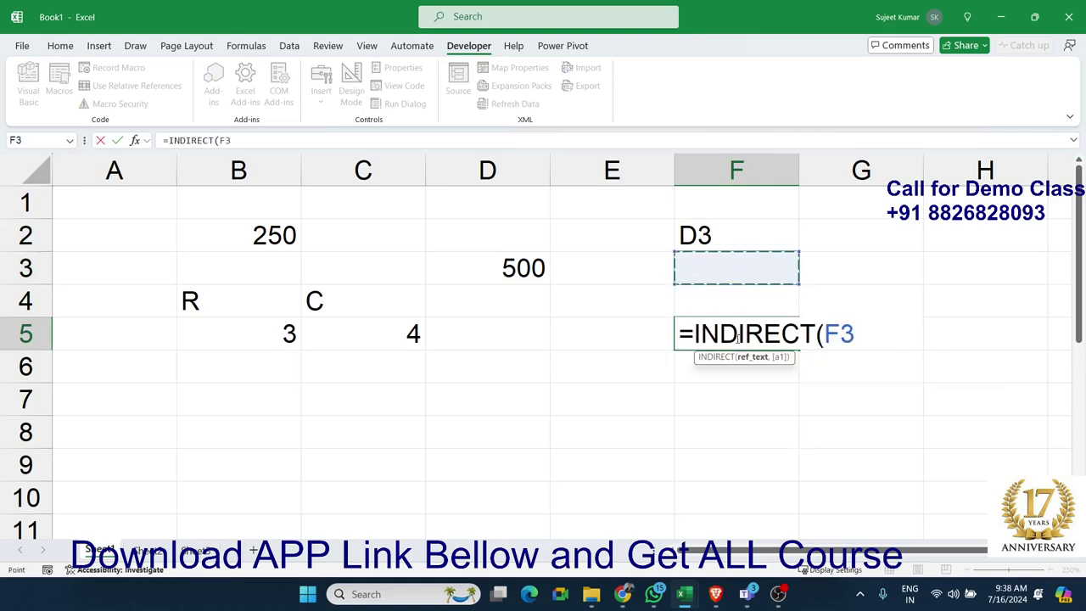
key(Up)
text())
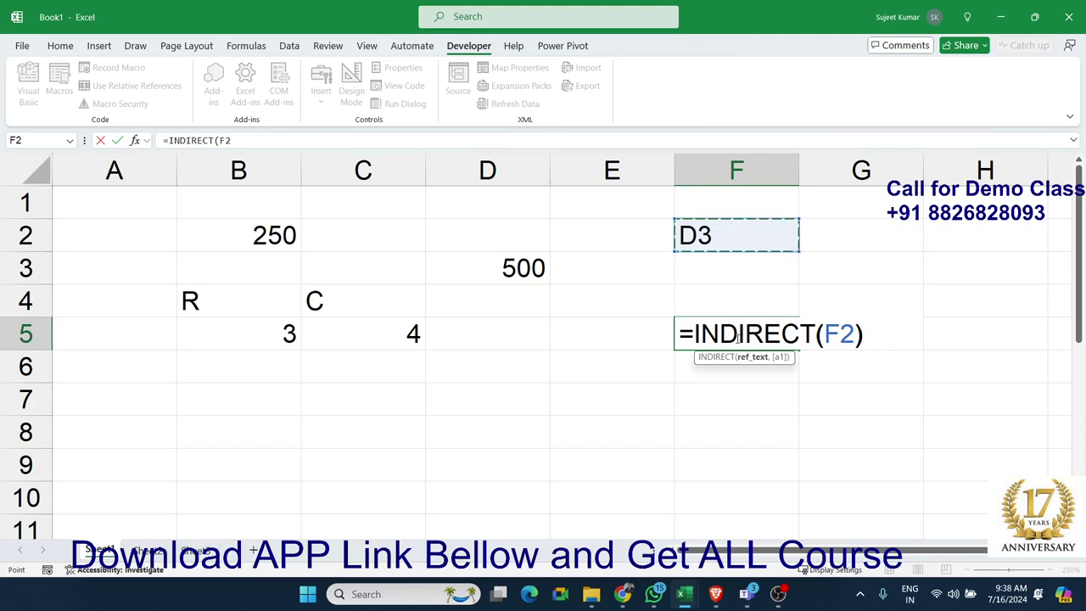
key(Return)
Step: Check F5's INDIRECT formula, then select the empty cell B7
click(737, 338)
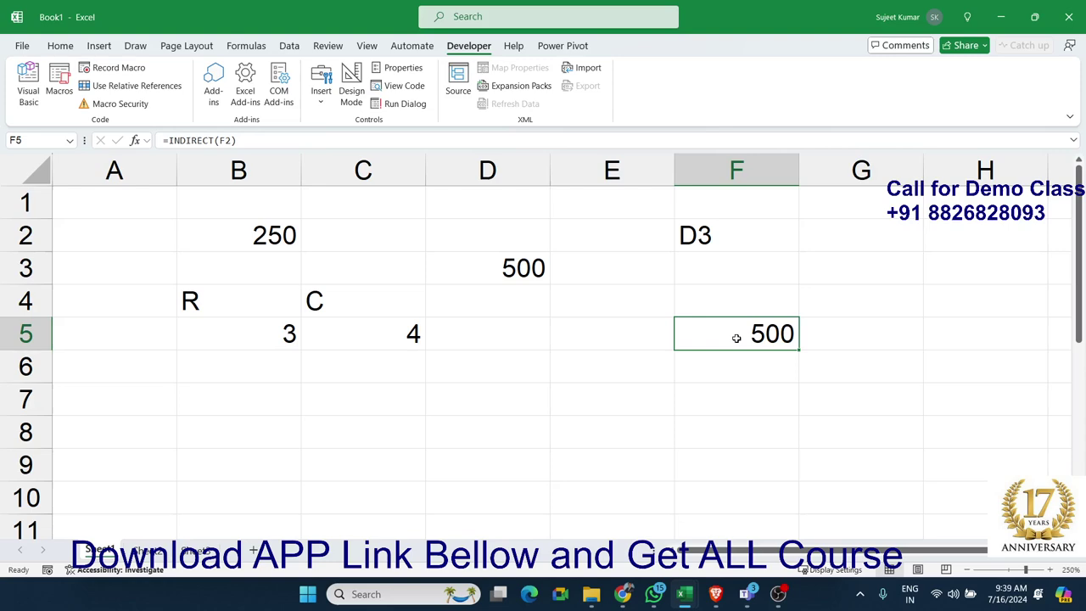
right_click(737, 337)
click(279, 319)
click(279, 388)
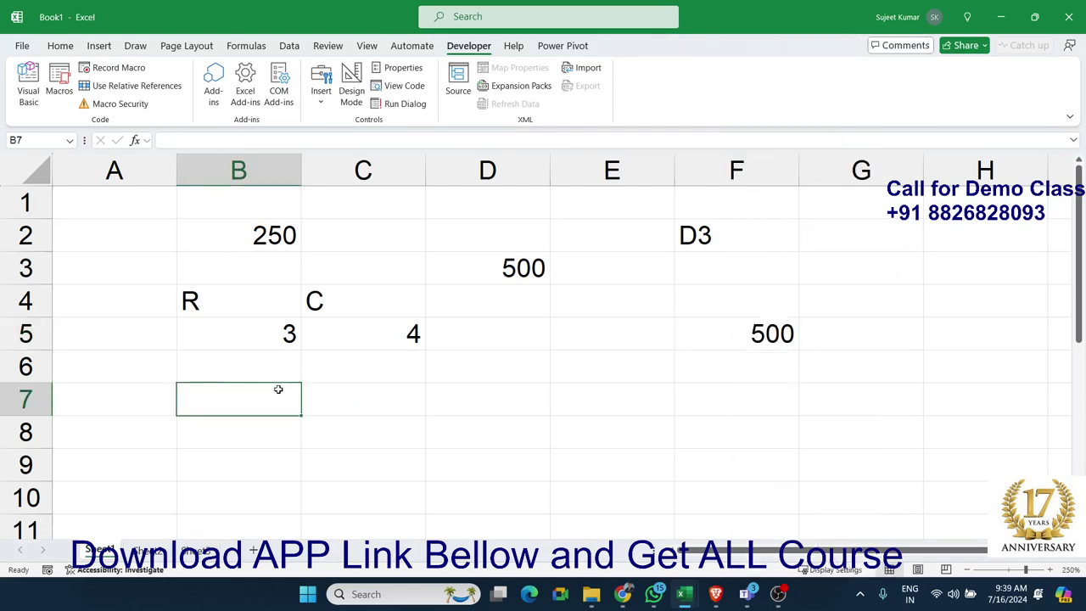
Step: Open the File tab's Home view showing new templates and recent workbooks
click(21, 48)
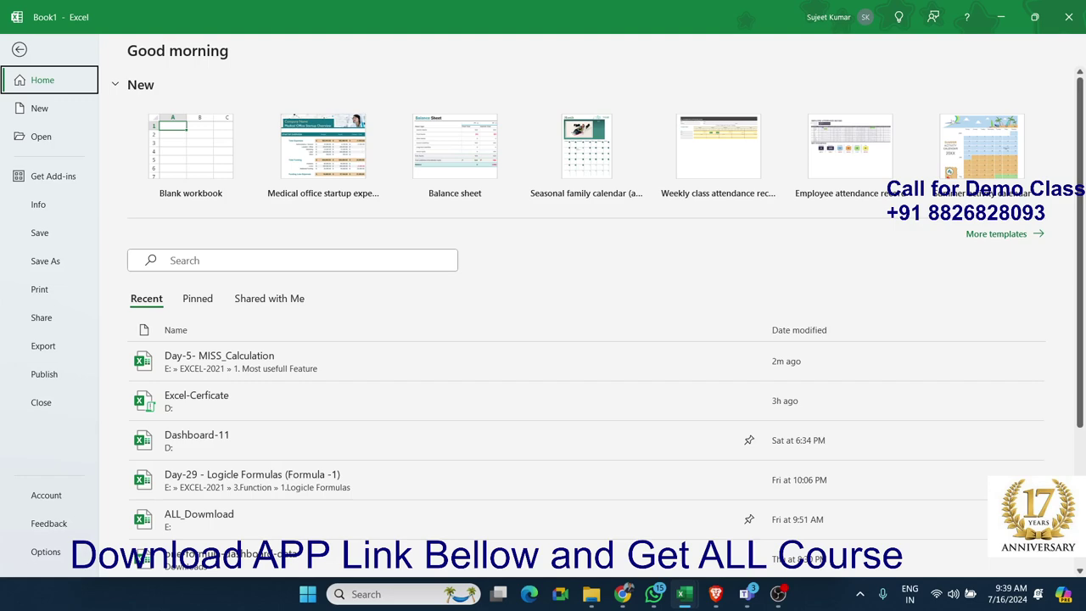
Step: Open Excel-Cerficate from recent files and view its Advanced Excel certificate sheet and helper cells
click(276, 402)
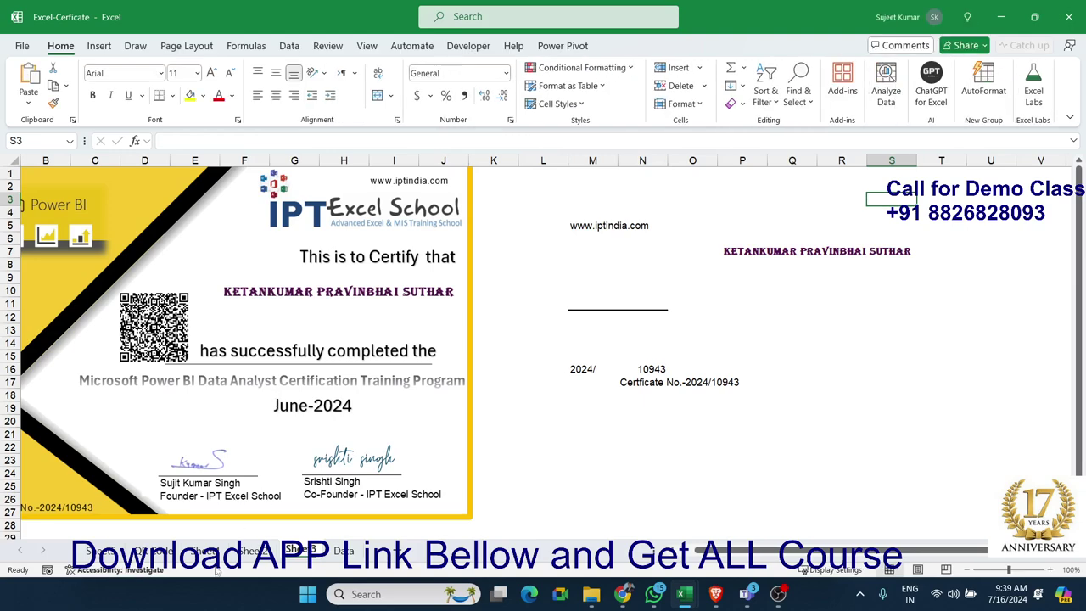
click(203, 551)
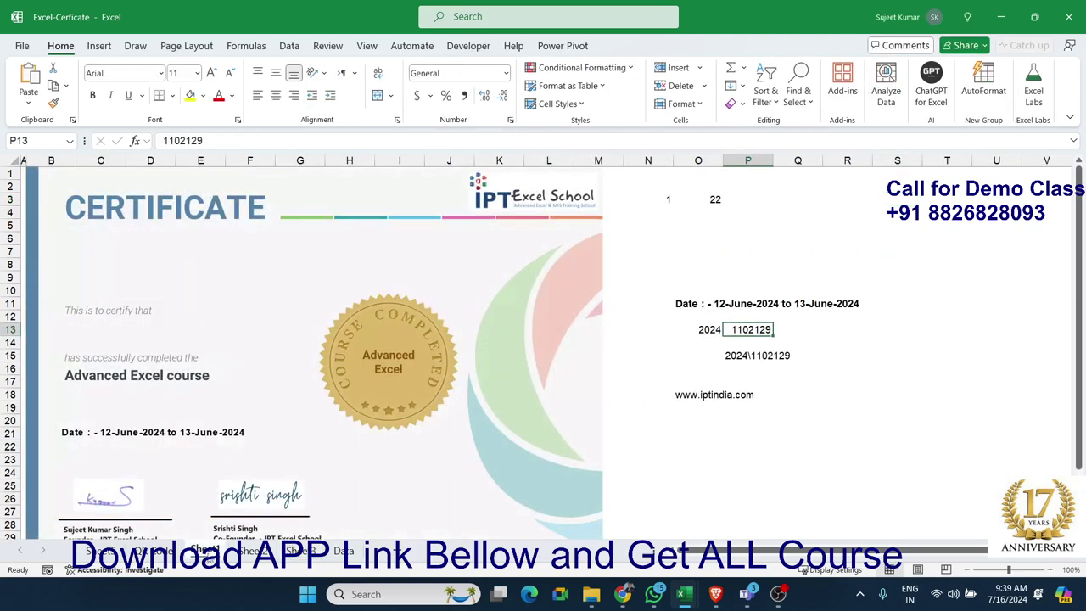
click(624, 393)
scroll(623, 392, down, 1)
scroll(623, 393, down, 1)
scroll(623, 393, up, 2)
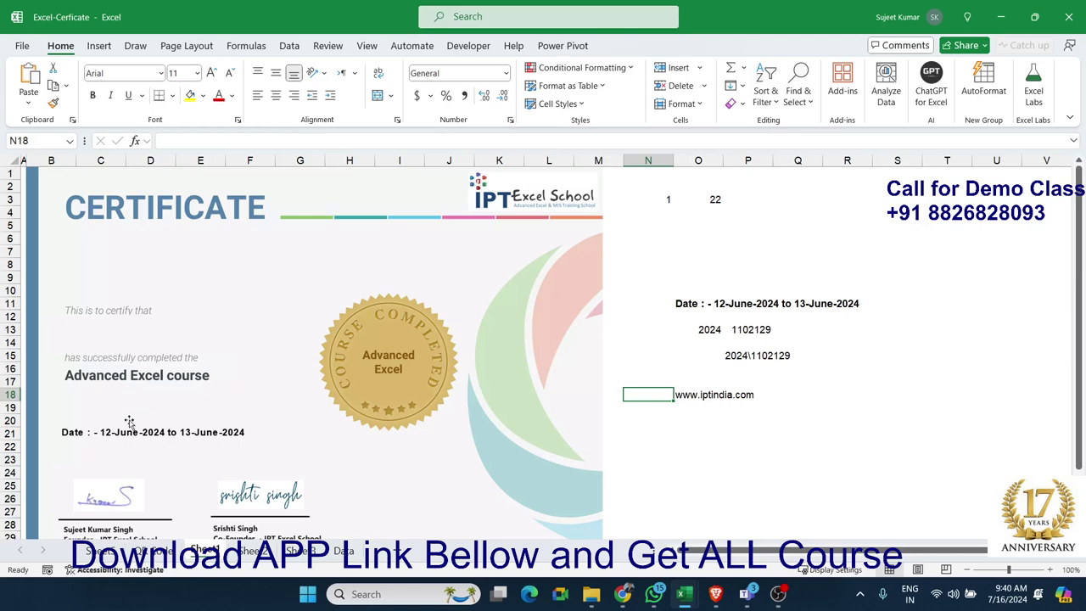
scroll(119, 423, down, 1)
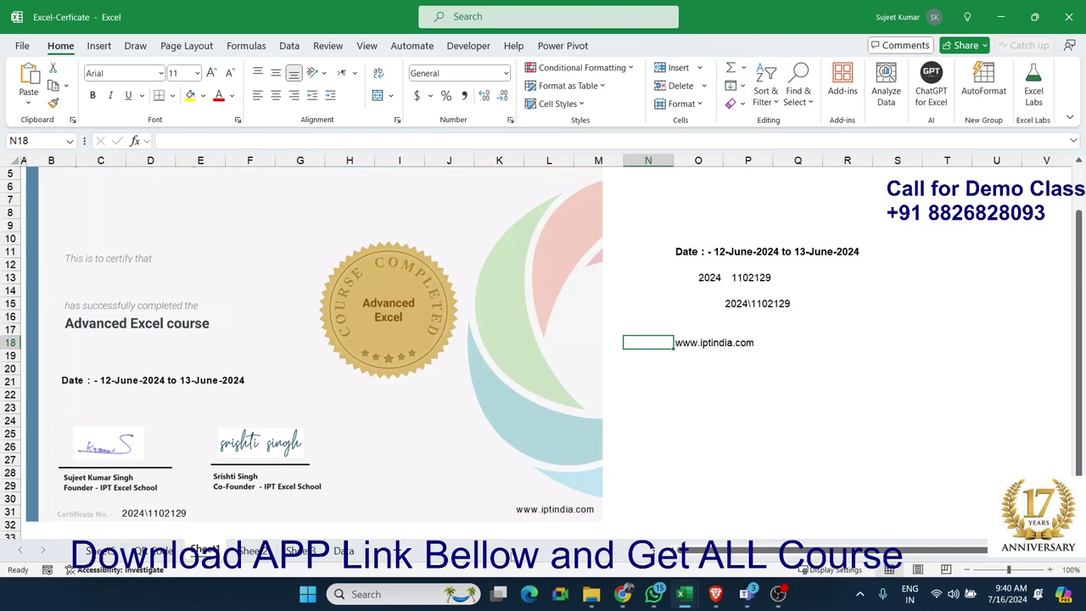
scroll(515, 514, down, 1)
scroll(515, 514, up, 2)
scroll(515, 514, down, 2)
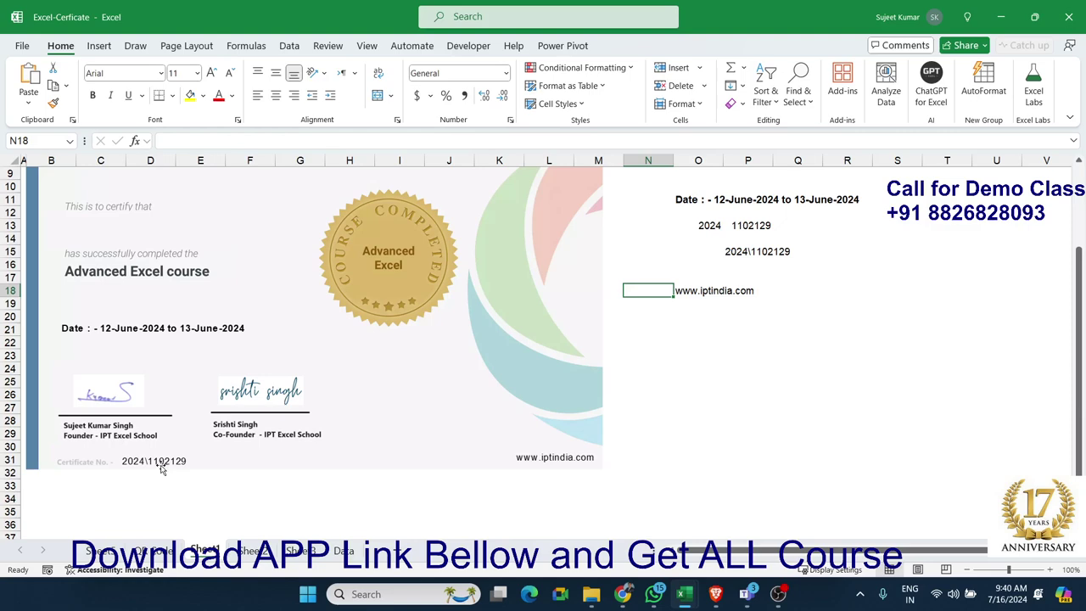
scroll(203, 471, up, 3)
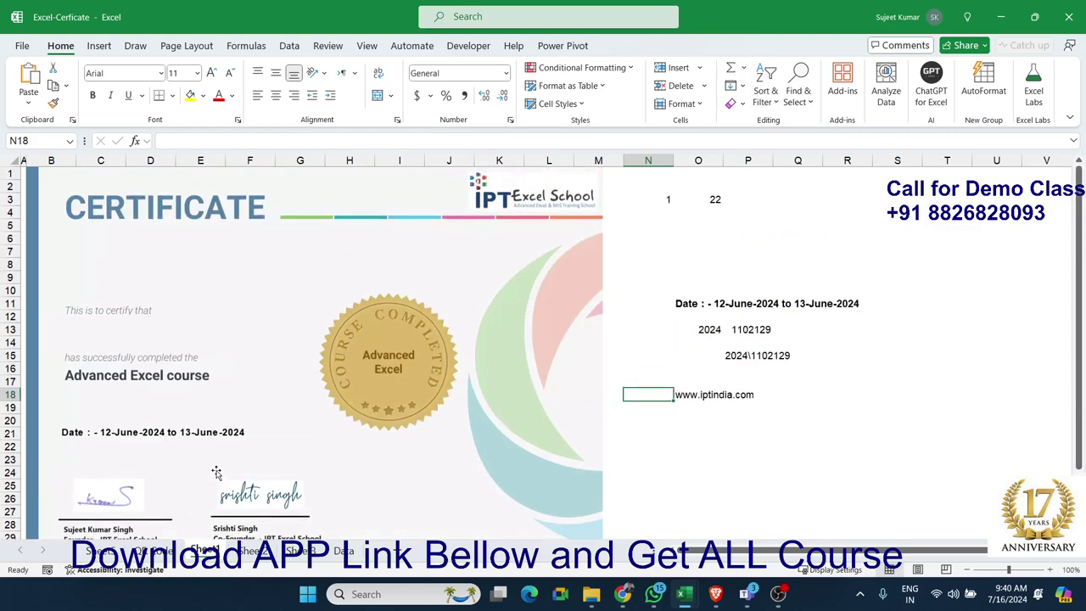
Step: Review the employee names in column B of the list sheet
click(253, 551)
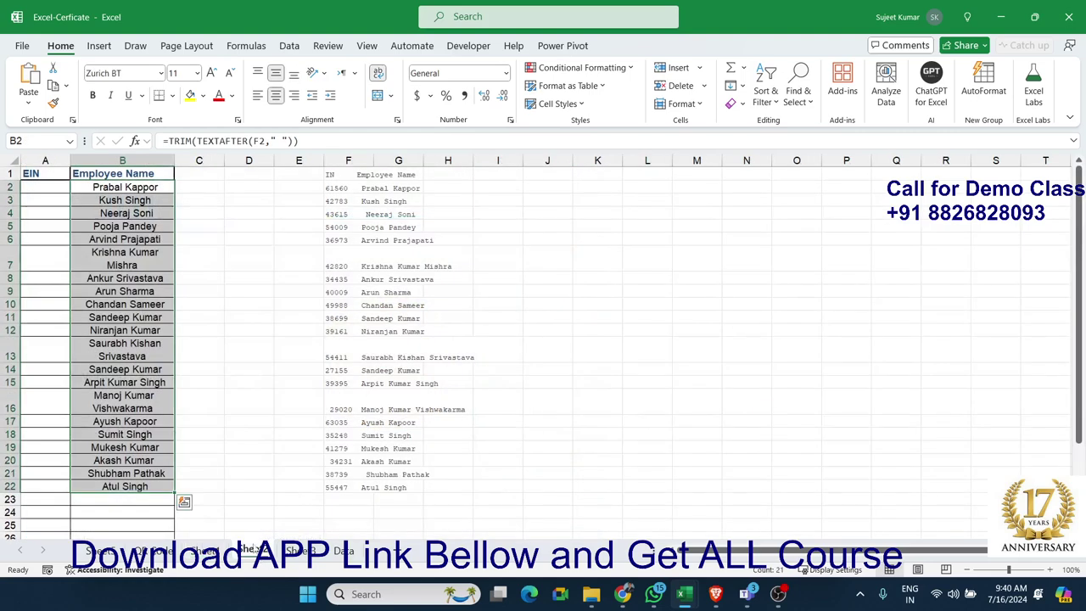
click(141, 318)
drag(119, 188, 119, 486)
click(204, 550)
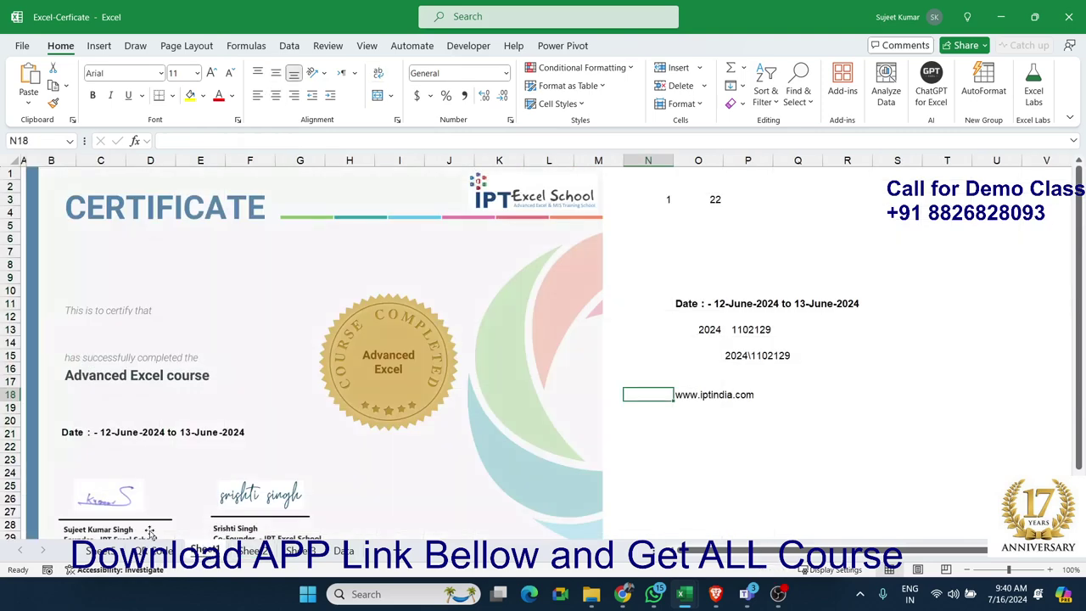
Step: Enter serial numbers 1, 2, then 3 in O3, comparing the certificate against the employee list
click(701, 202)
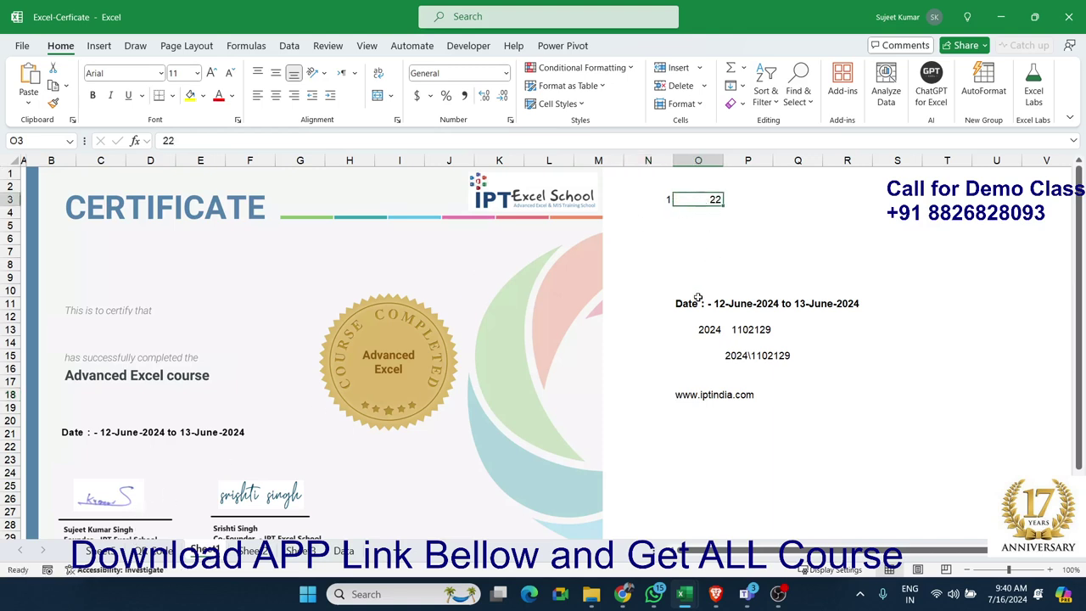
text(1)
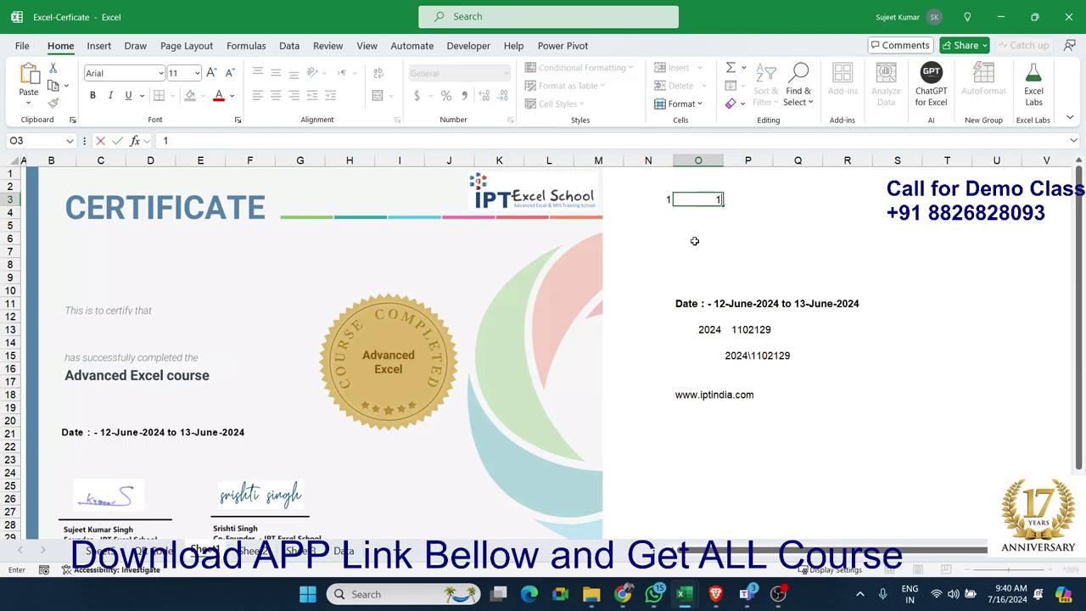
key(Return)
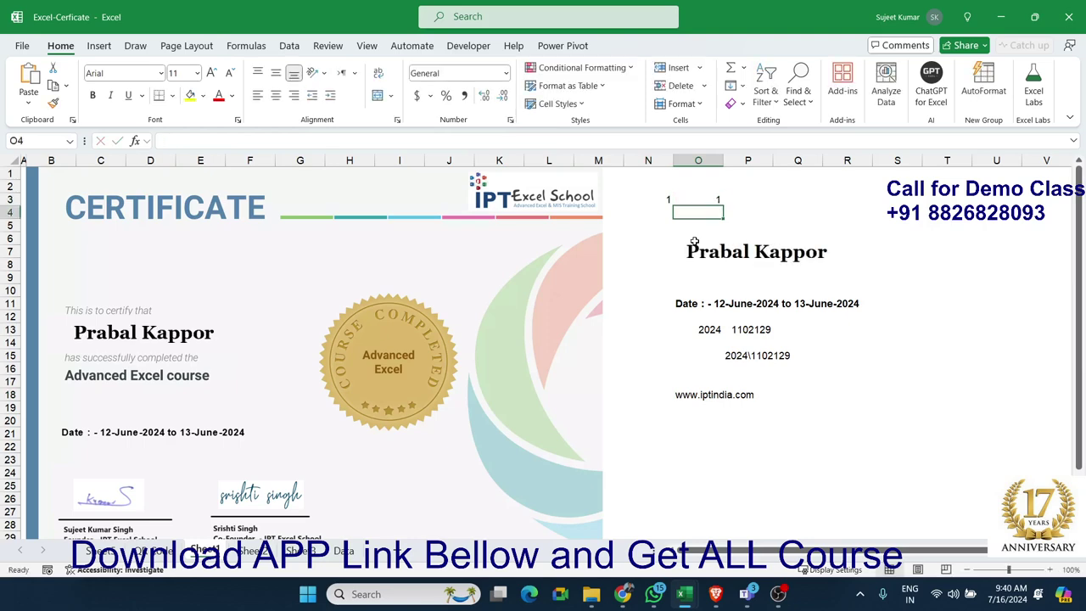
key(Up)
text(2)
key(Return)
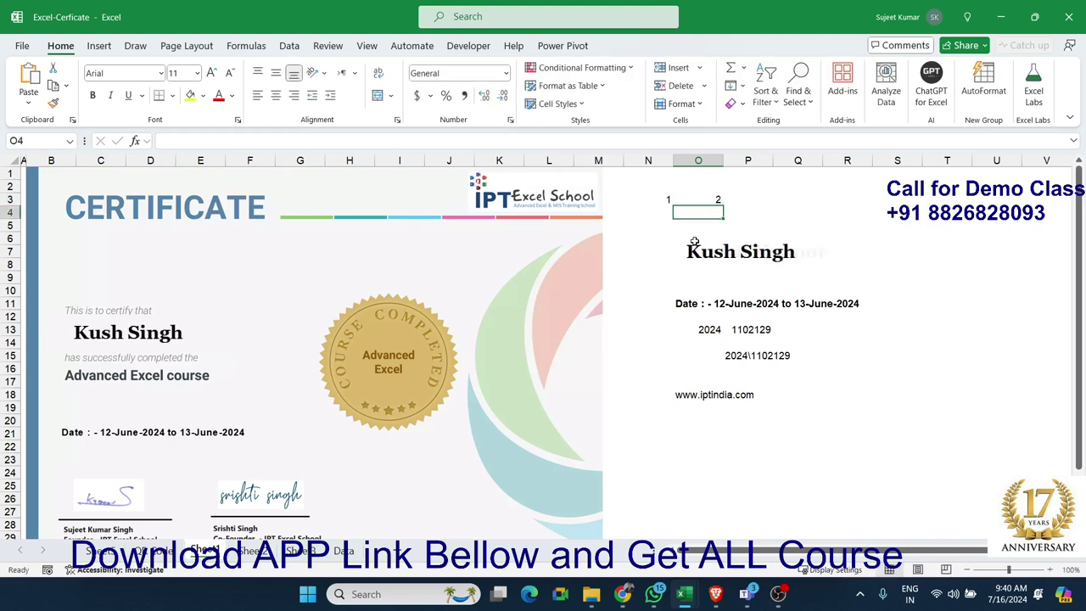
key(Up)
text(3)
key(Return)
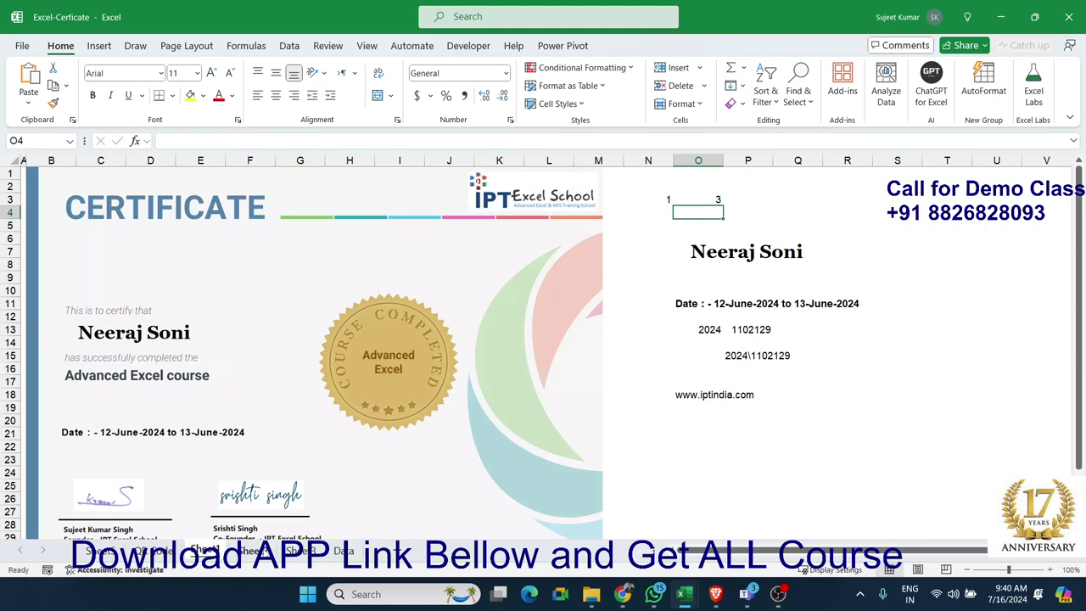
click(265, 551)
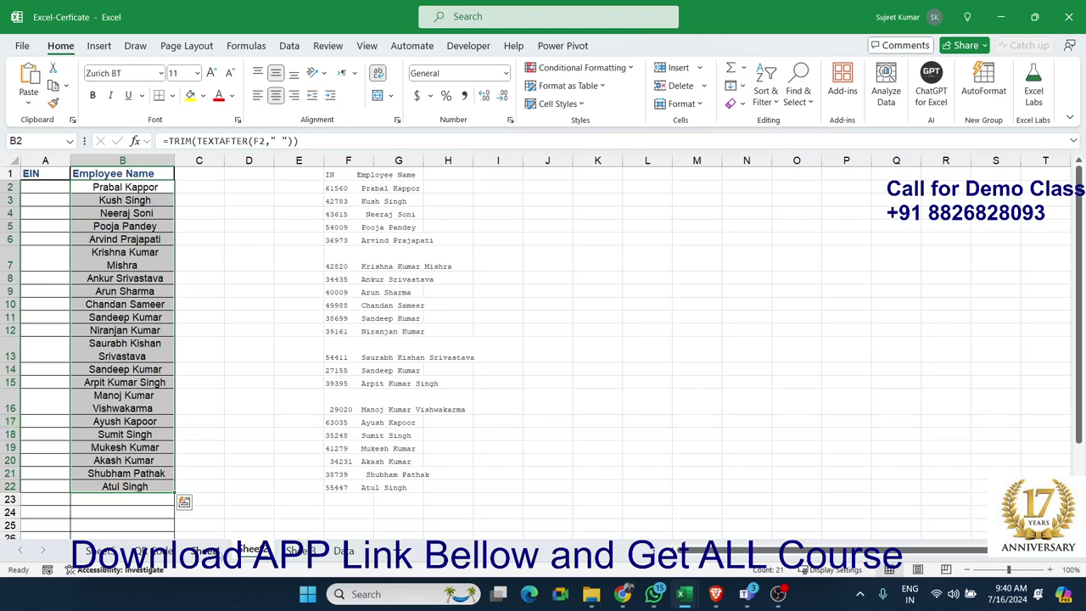
key(ctrl+Page_Up)
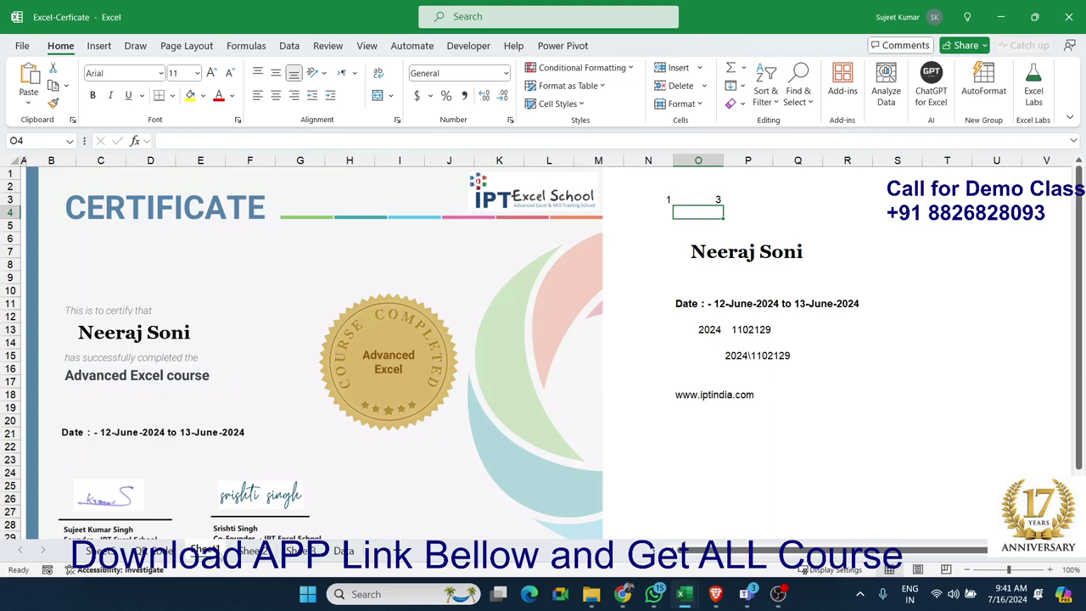
click(715, 257)
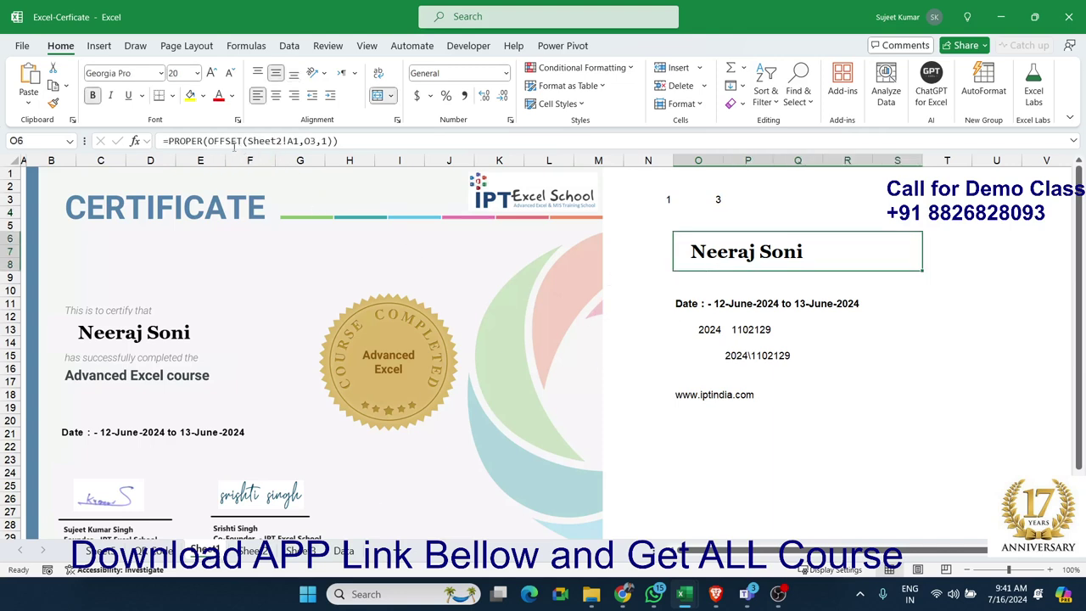
click(654, 339)
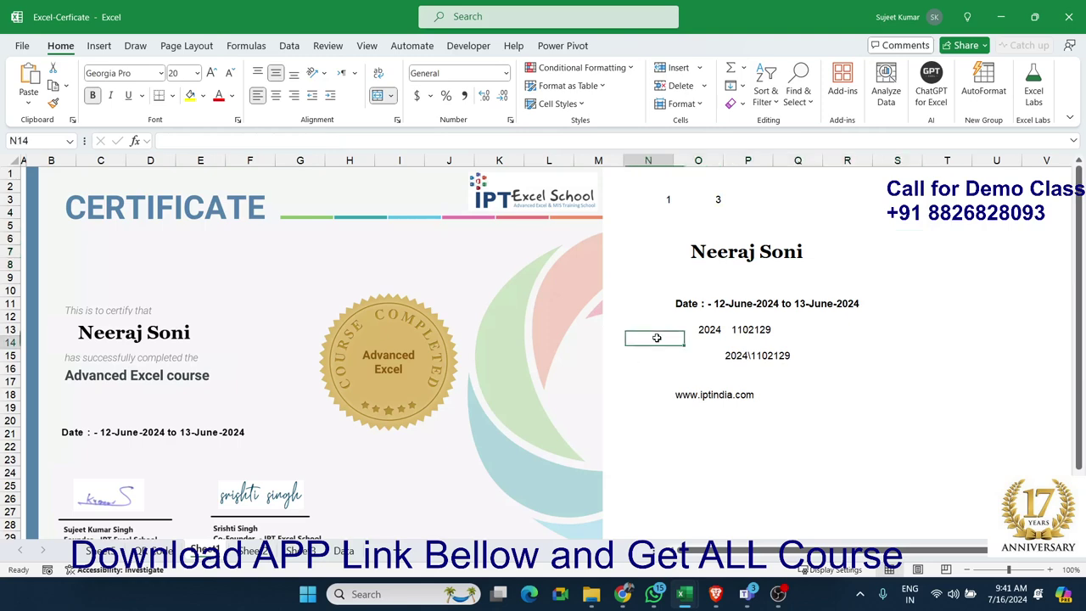
click(706, 199)
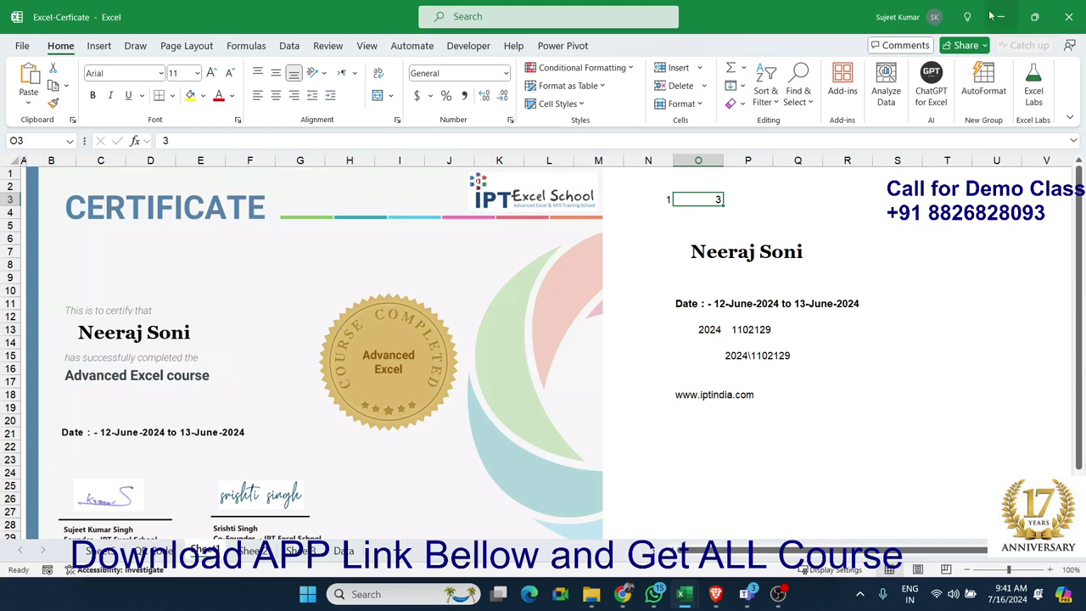
Step: Close the certificate workbook with changes saved, then select F5's =INDIRECT(F2) in Book1
click(1076, 20)
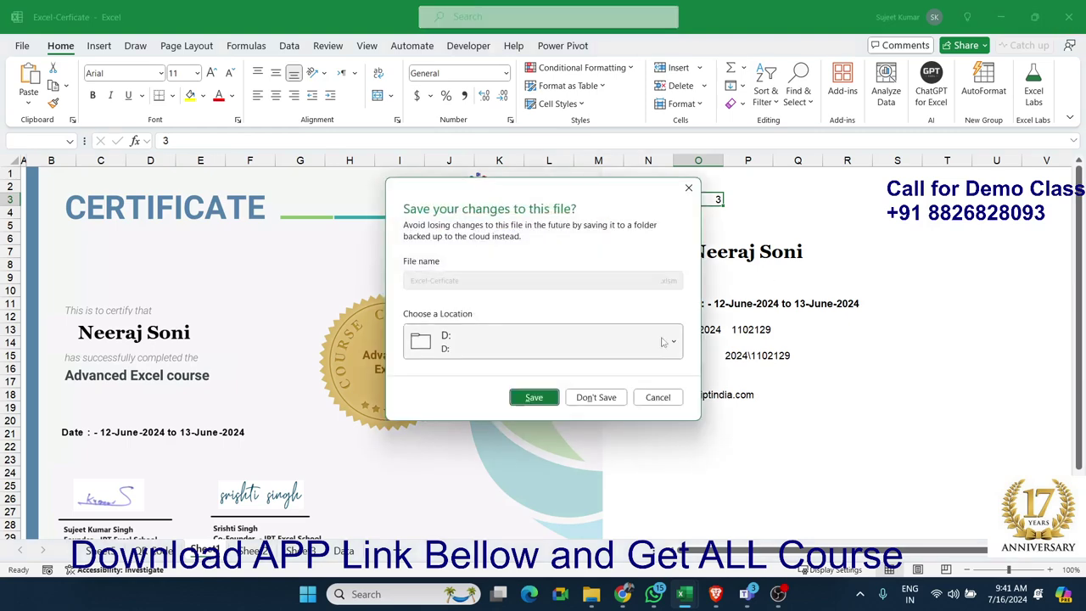
click(543, 397)
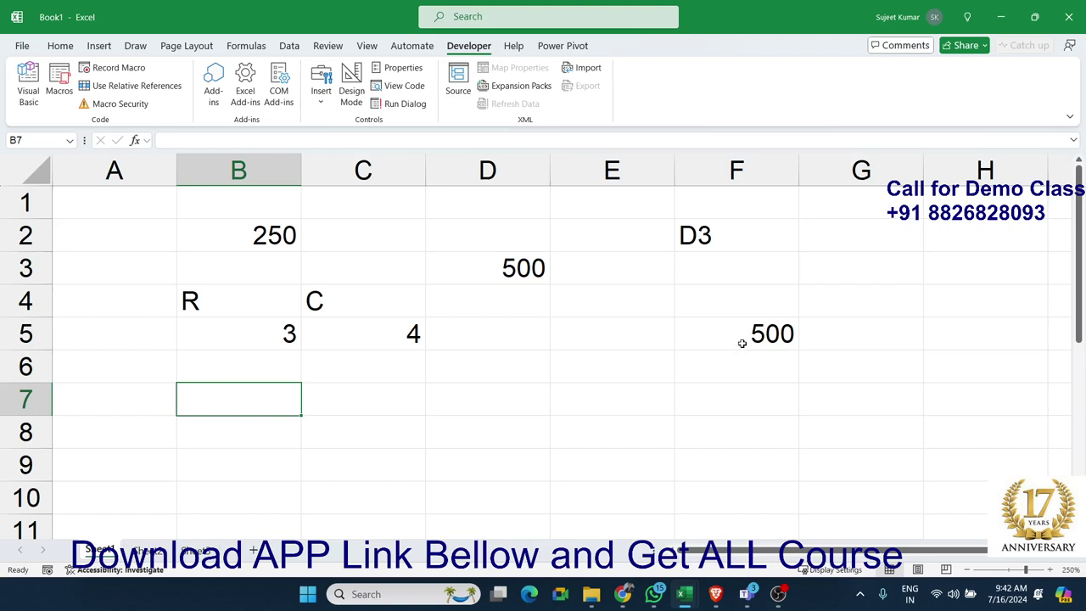
click(772, 339)
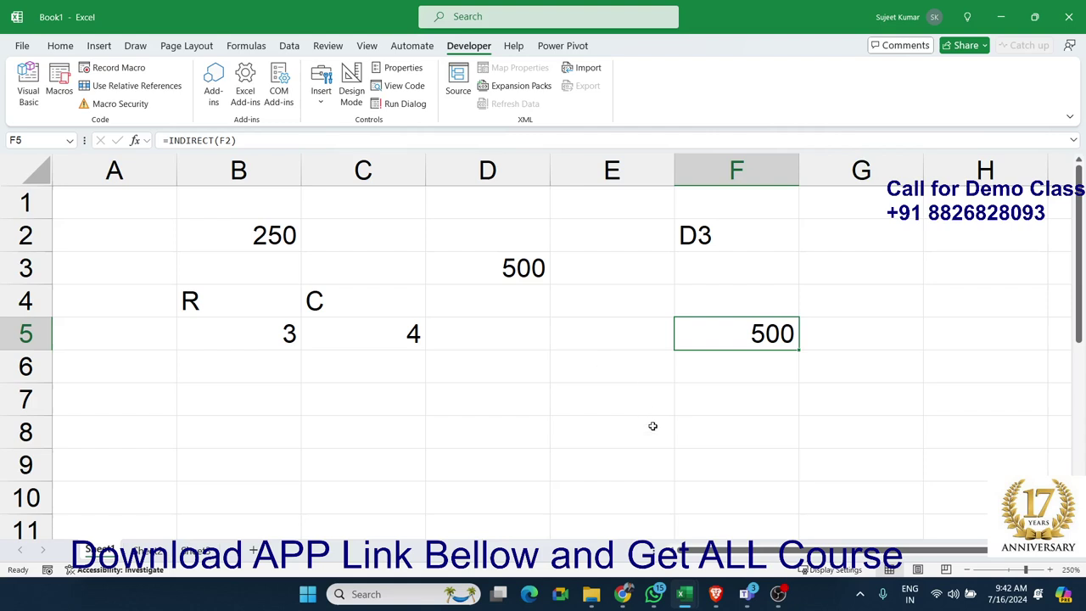
key(alt+Tab)
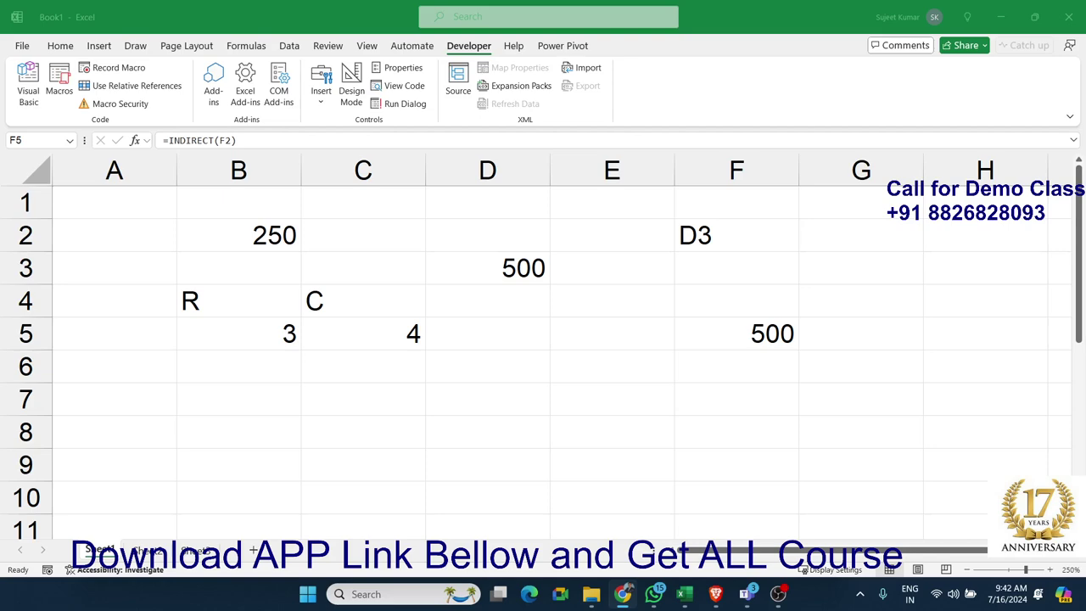
Step: Select the score table in L3:O7 and share the screen in the Teams meeting
click(745, 594)
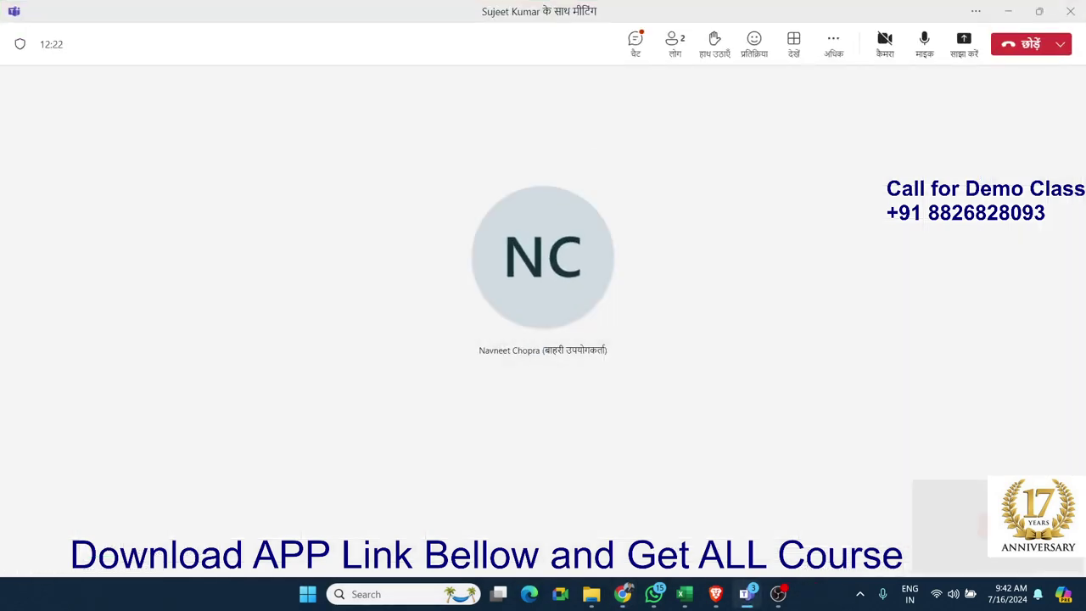
click(622, 593)
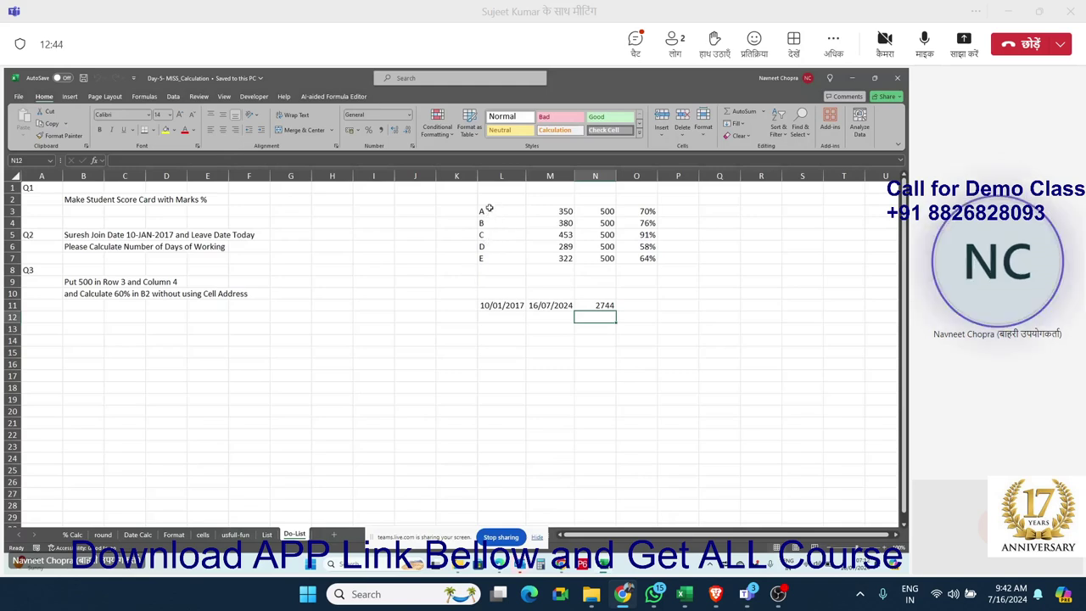
drag(485, 212, 626, 259)
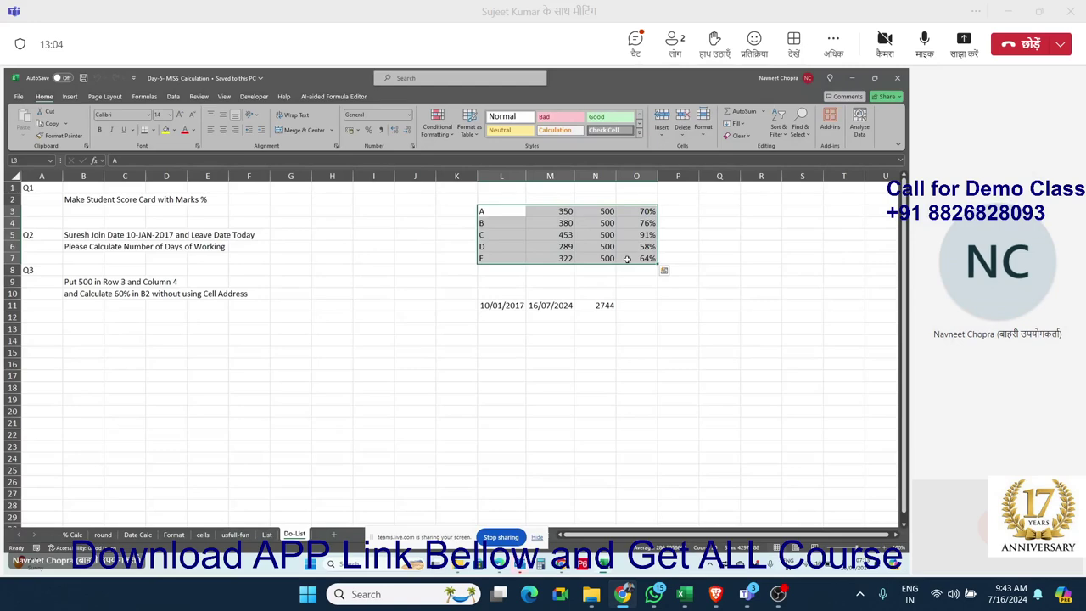
click(969, 63)
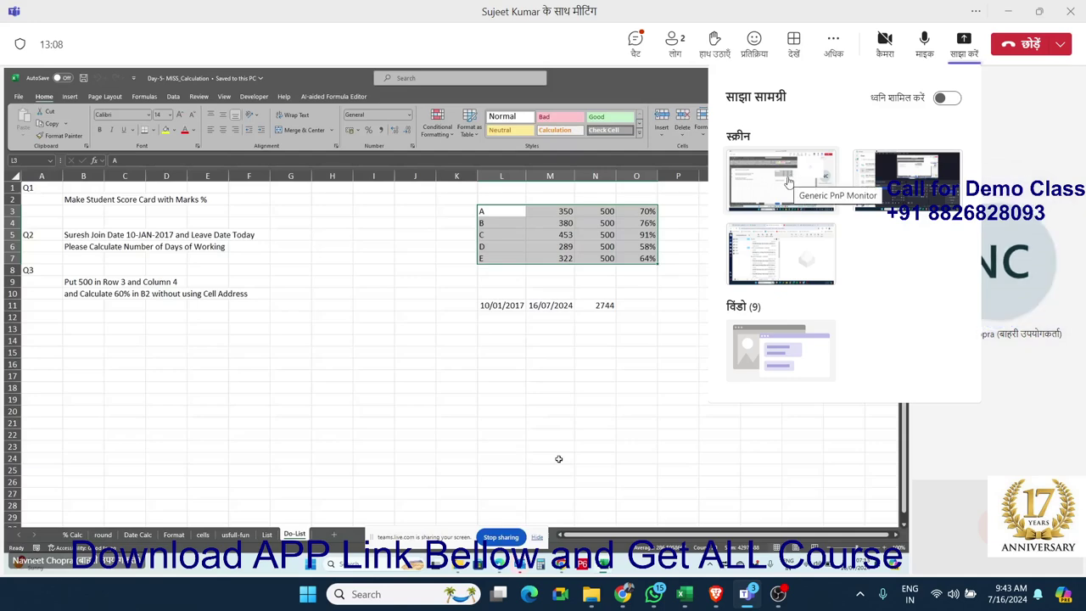
click(768, 183)
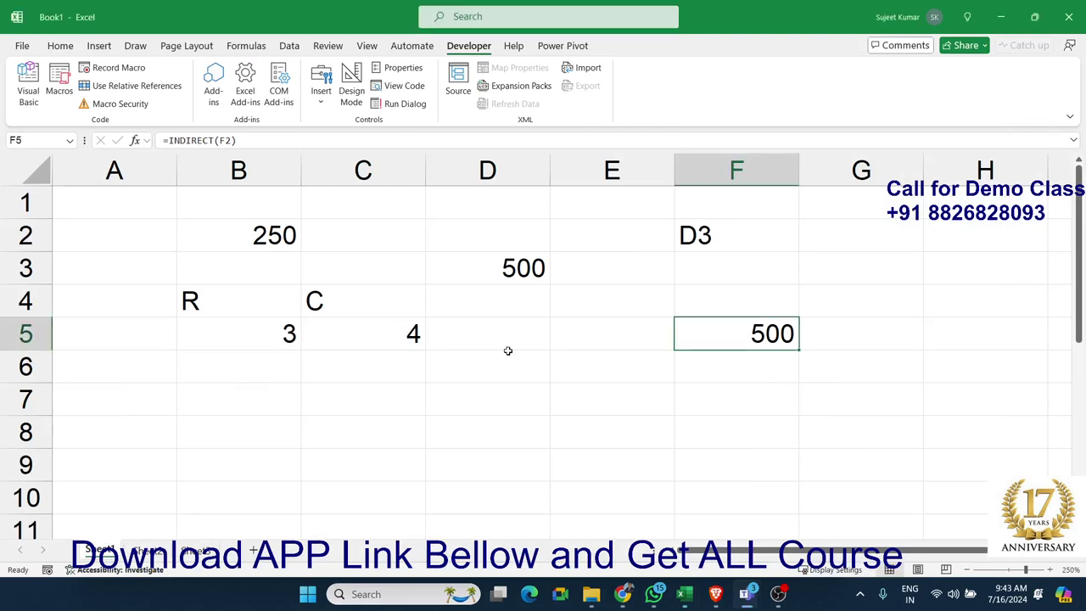
Step: Open Day-5- MISS_Calculation - Q Solution from Class_Rec (E:) > EXCEL-2021 > 1. Most usefull Feature
click(591, 594)
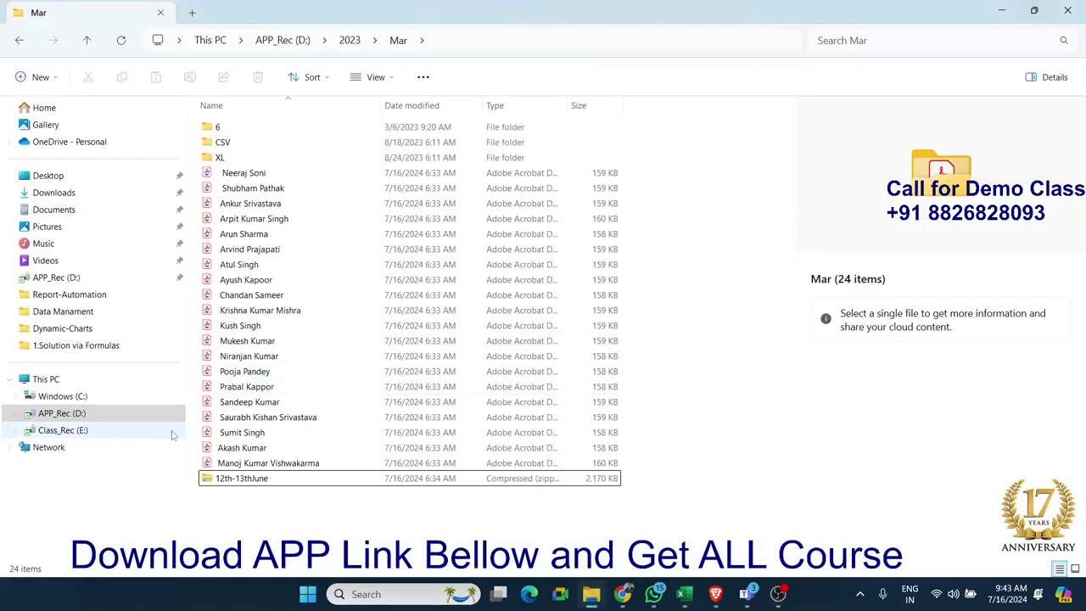
click(123, 433)
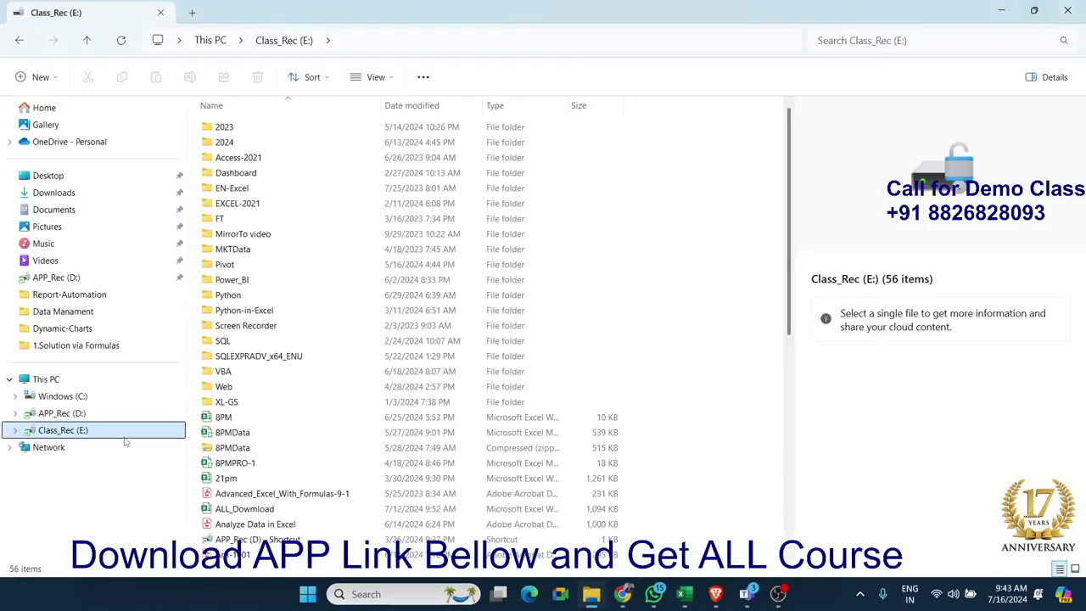
double_click(274, 204)
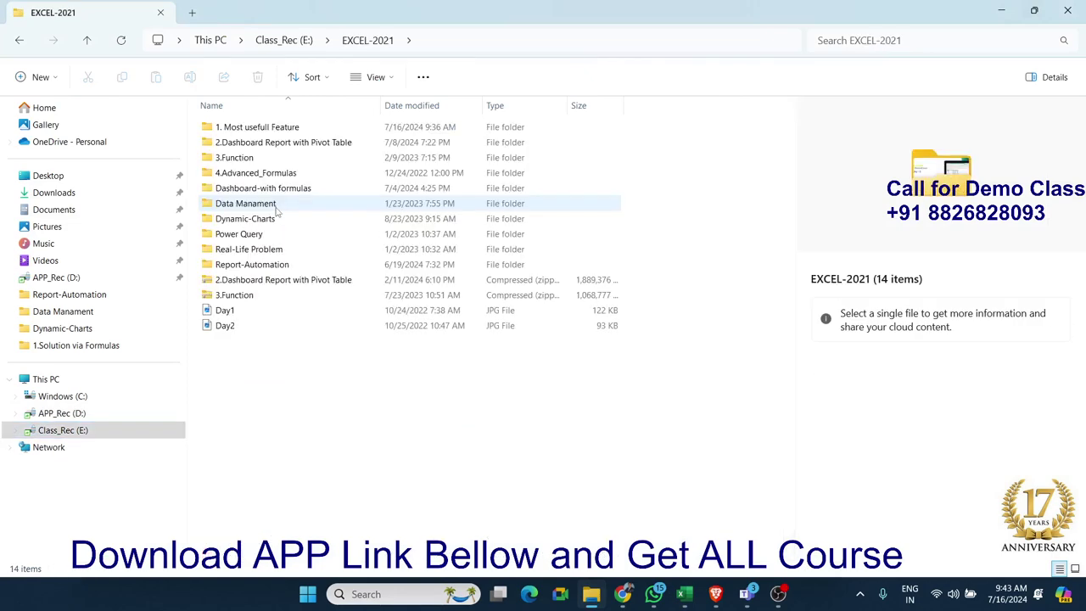
double_click(259, 127)
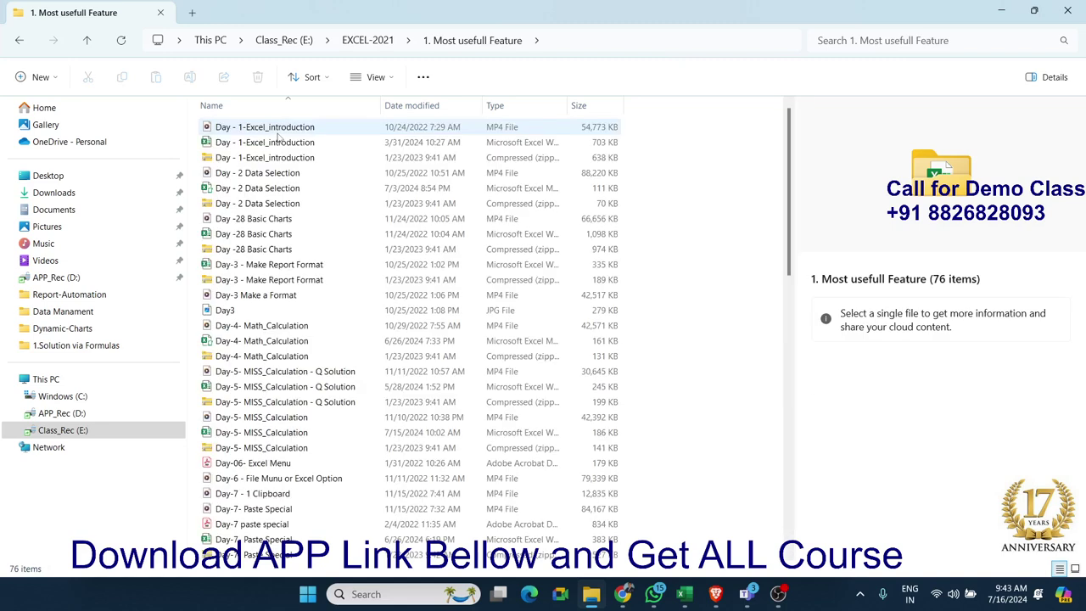
scroll(337, 350, down, 3)
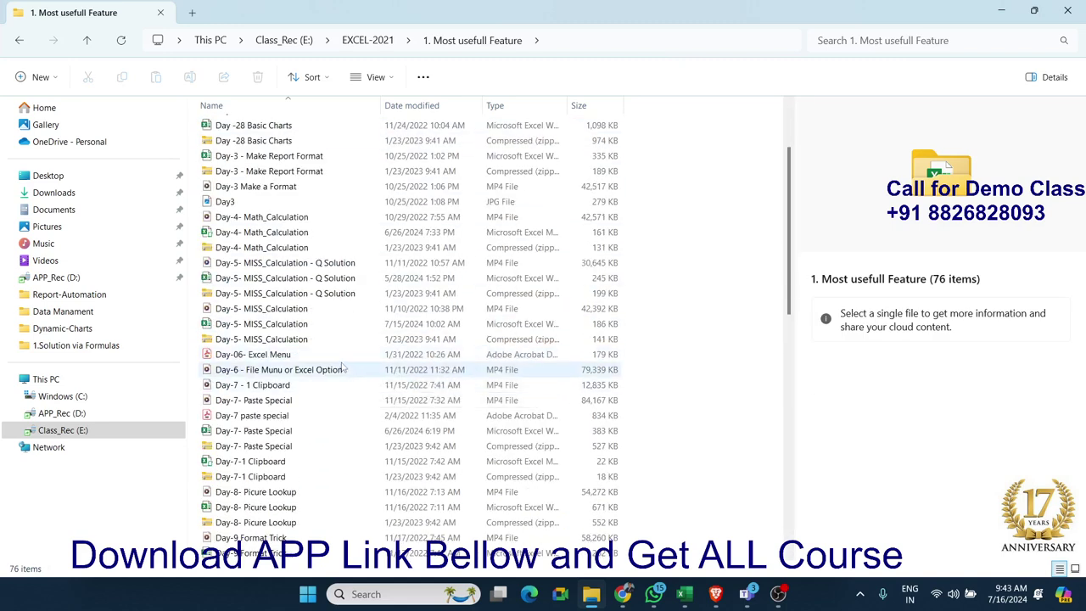
click(302, 280)
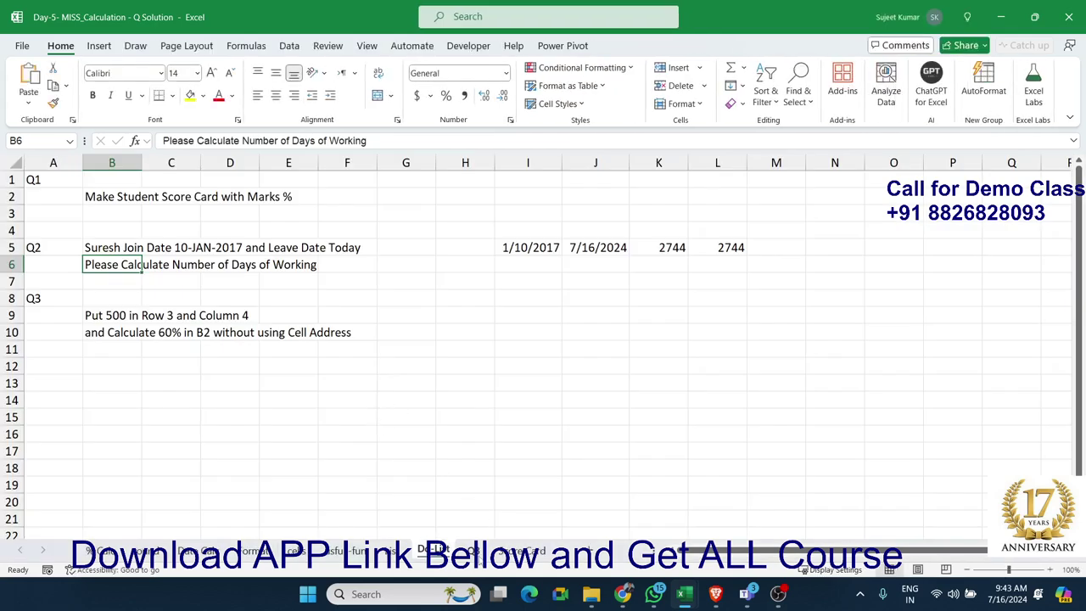
Step: Show the Score Card sheet and scroll through the grade card totalling 438 of 700 marks
click(509, 552)
scroll(654, 404, down, 3)
scroll(654, 403, down, 2)
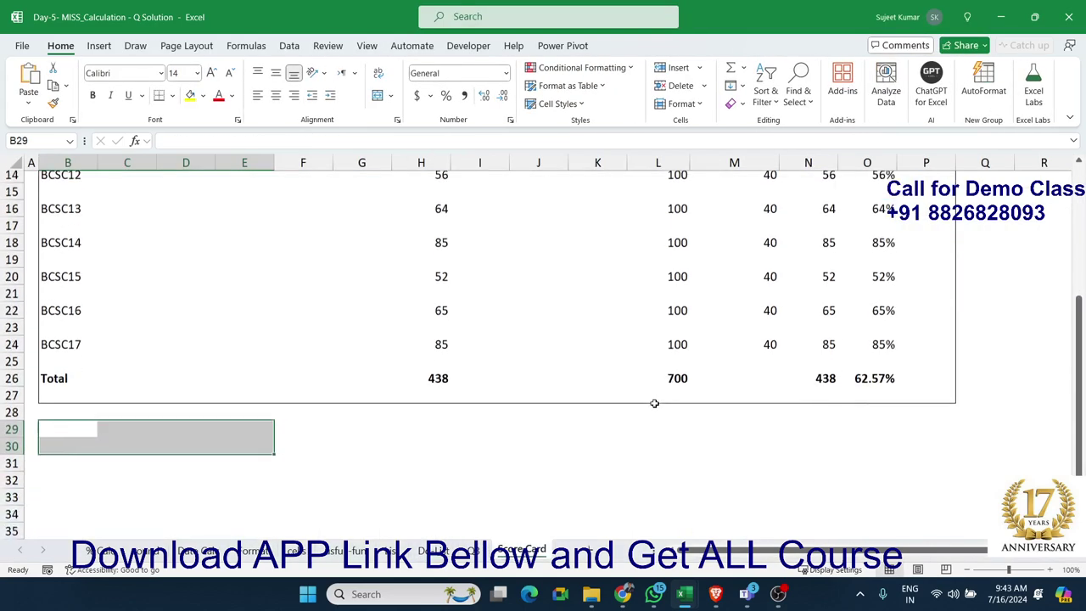
scroll(654, 404, up, 2)
scroll(654, 404, up, 3)
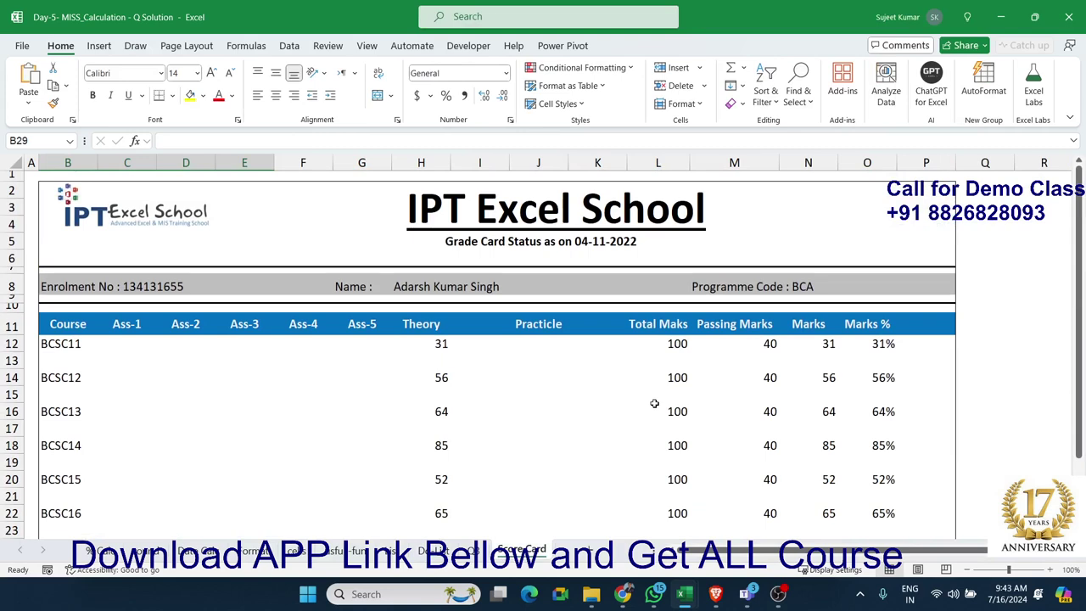
scroll(654, 404, down, 1)
scroll(654, 403, down, 1)
scroll(654, 404, down, 1)
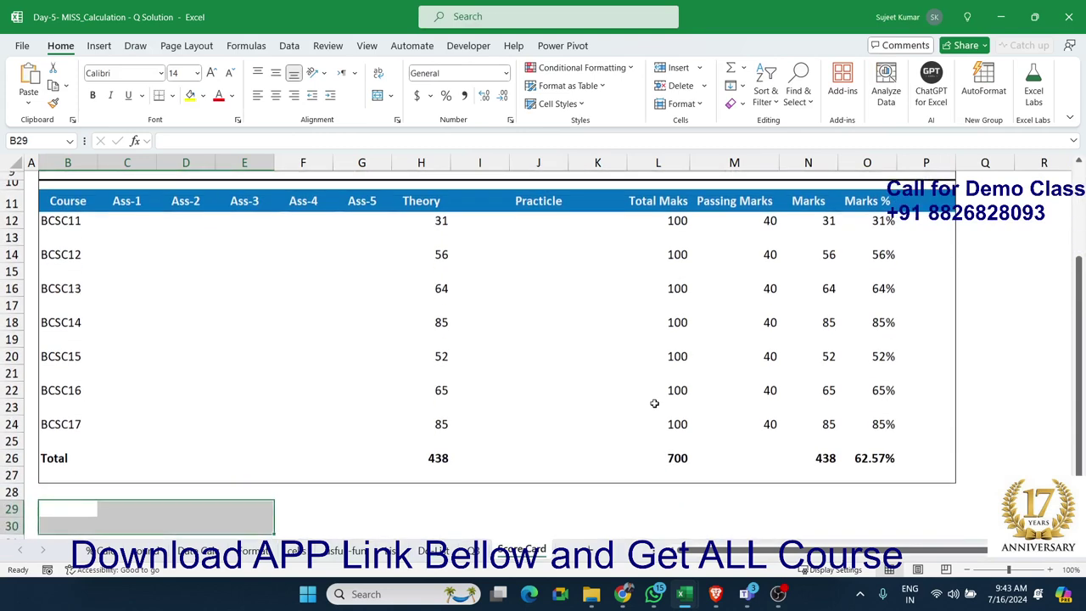
scroll(654, 404, up, 2)
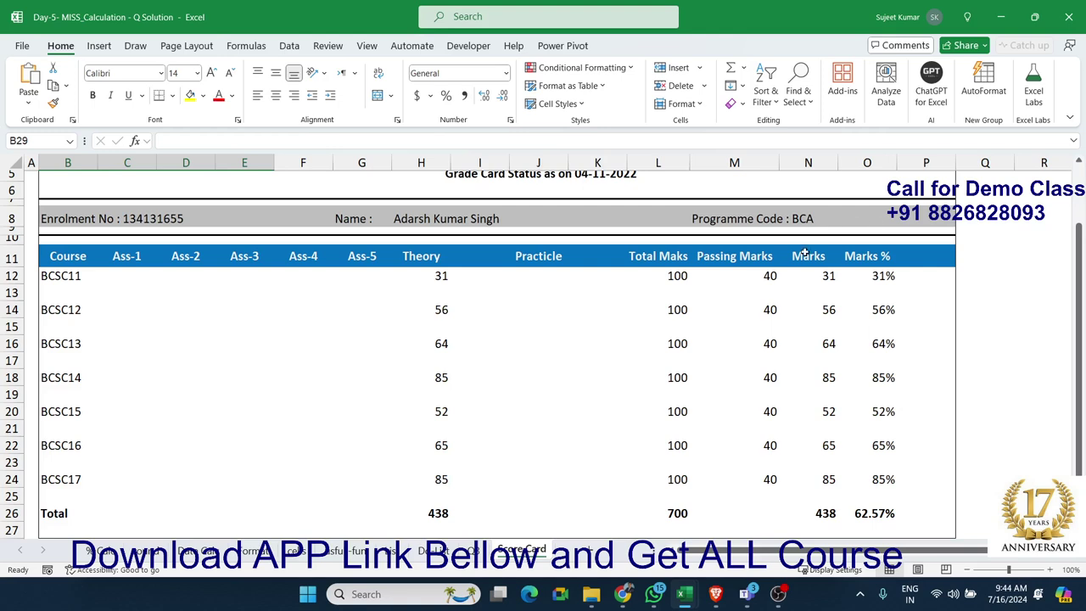
key(alt+Tab)
key(ctrl+Page_Up)
click(502, 553)
click(740, 390)
scroll(740, 395, down, 4)
scroll(740, 395, up, 5)
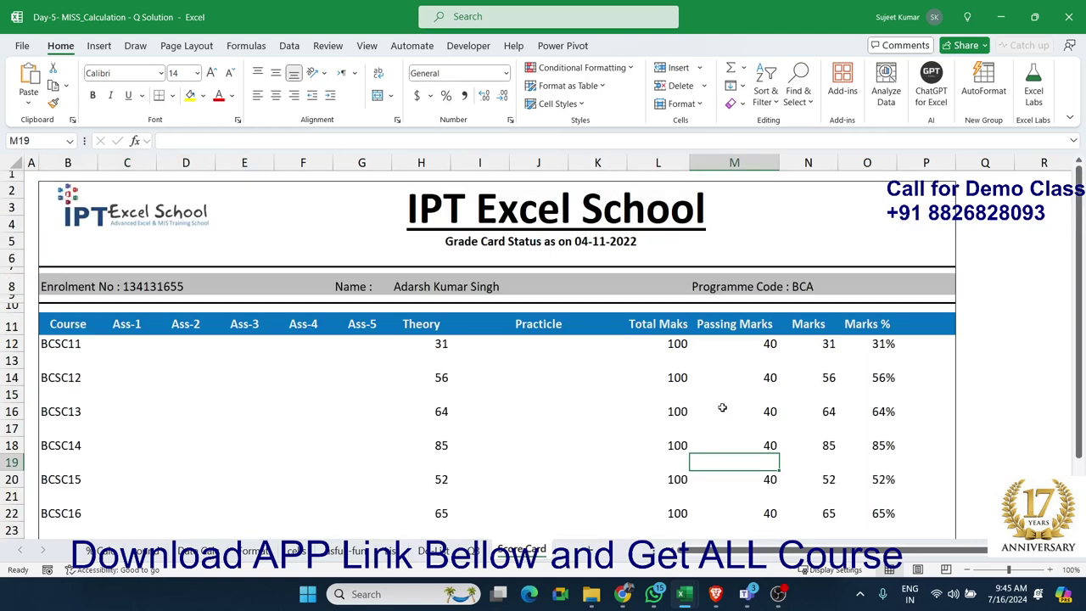
Step: Close the Q Solution workbook, answering the save prompt, to bring Book1 back
click(1067, 17)
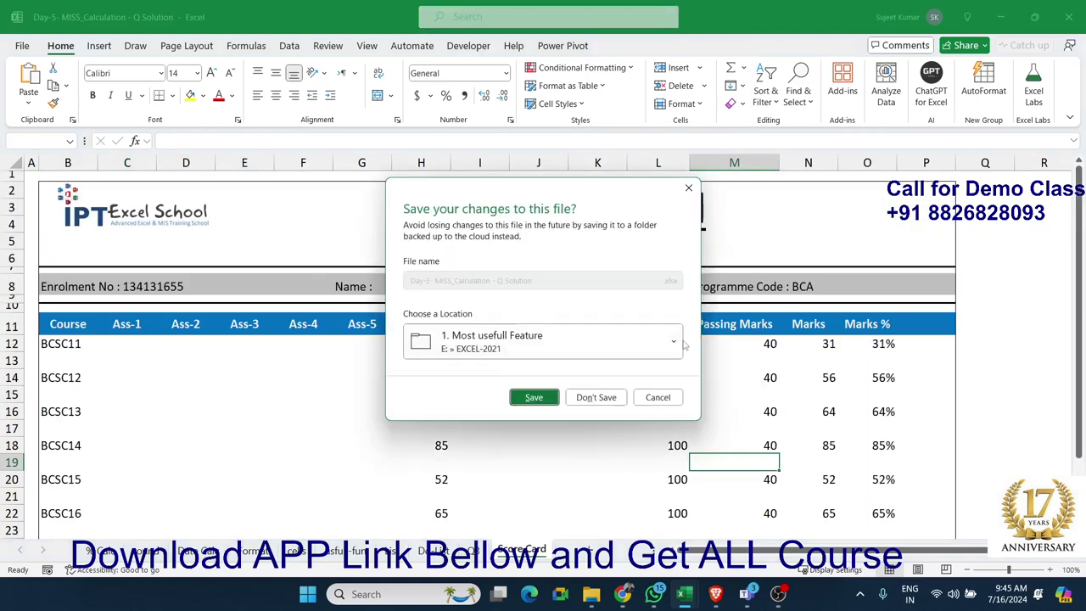
click(613, 399)
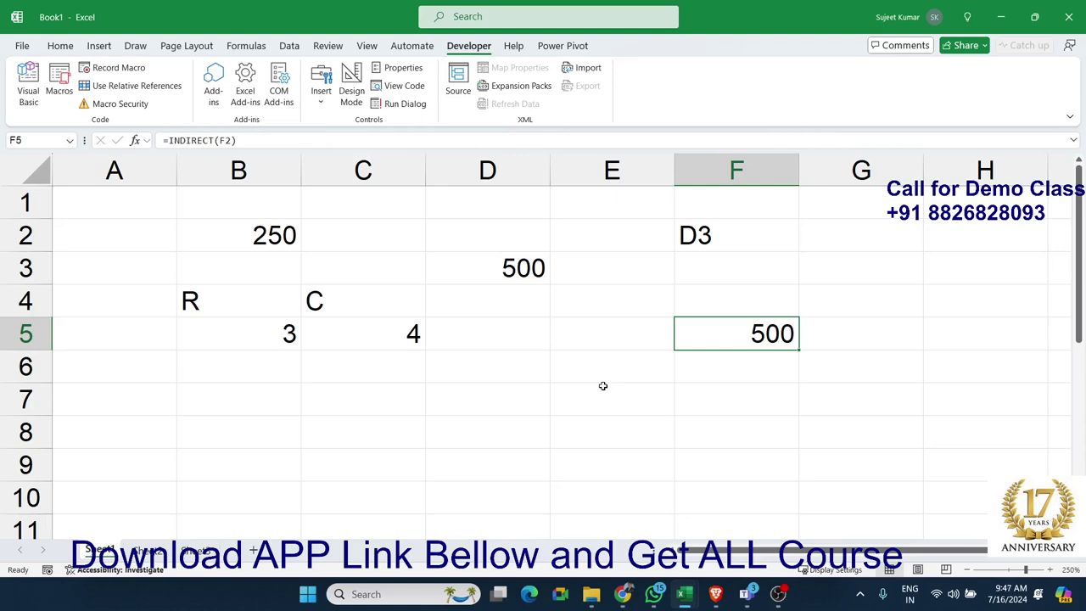
Step: Close Book1 and Day-5 MISS_Calculation without saving, then search Start for Excel
click(563, 367)
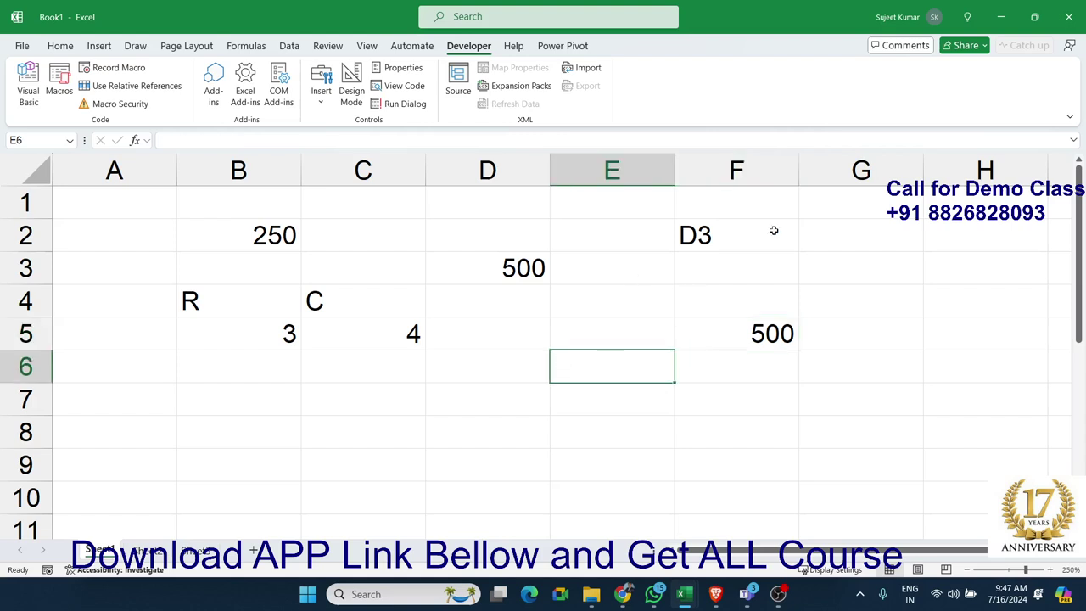
click(1068, 17)
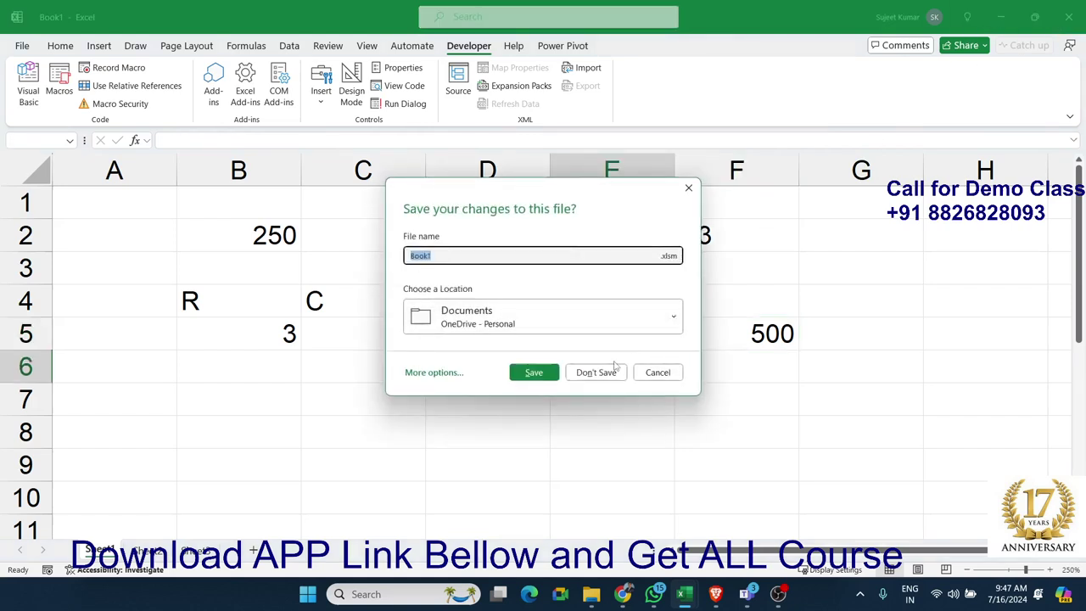
click(613, 372)
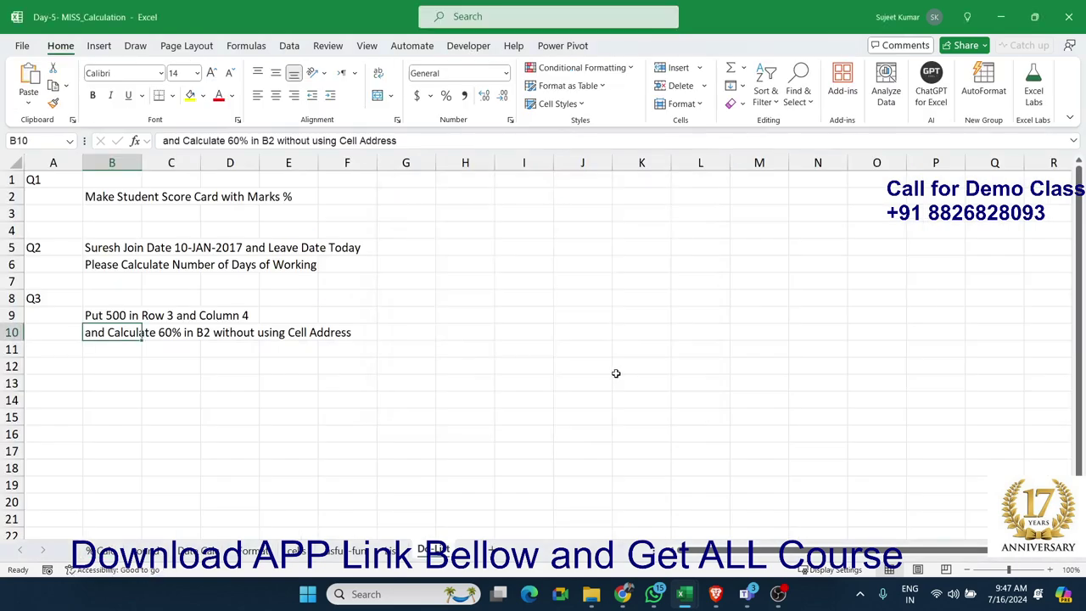
click(1068, 17)
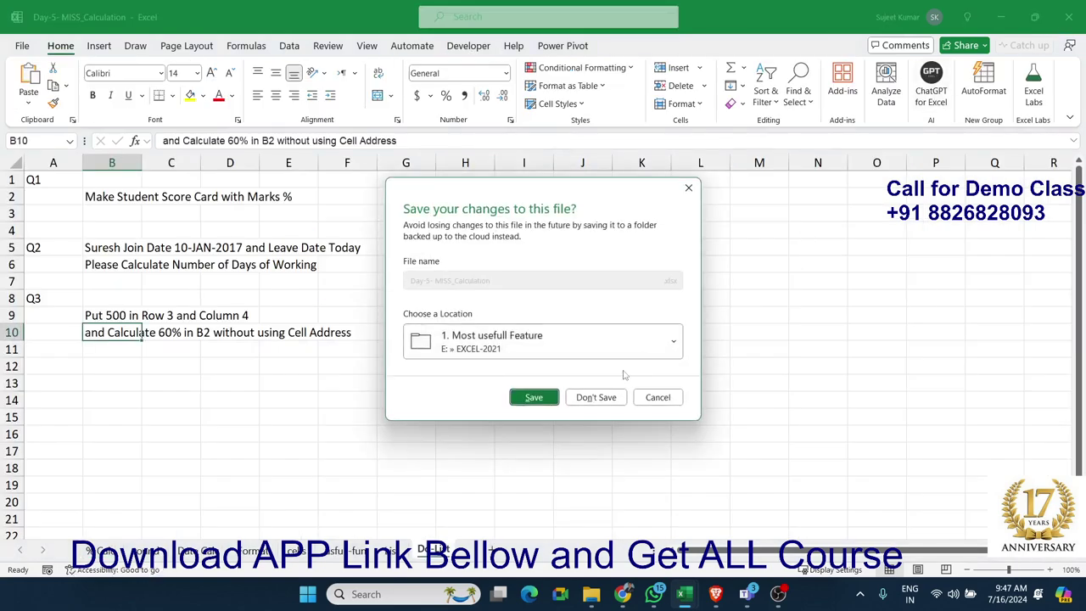
click(597, 397)
key(super)
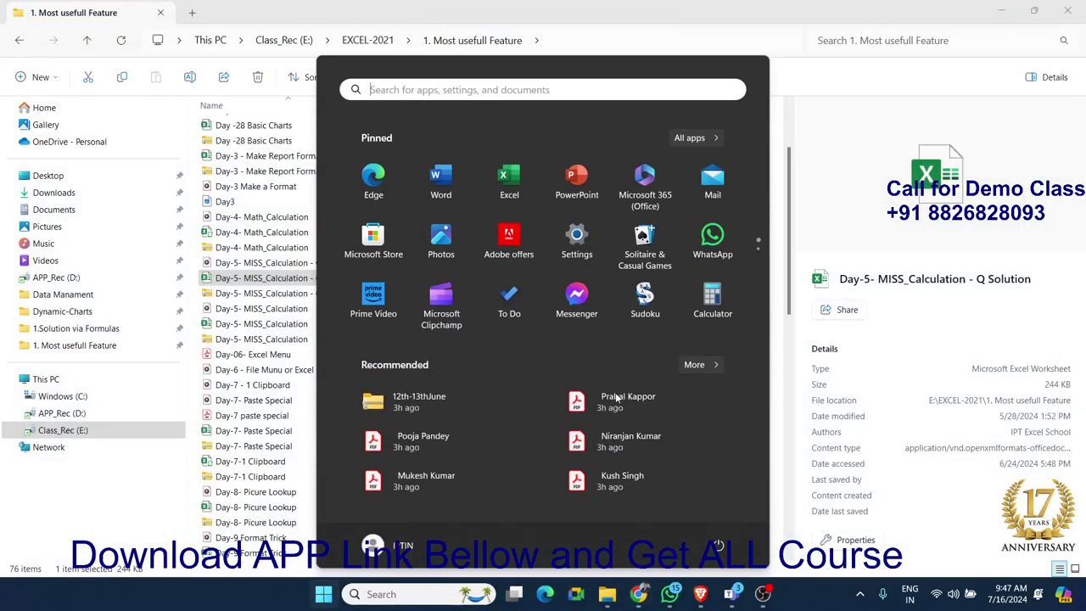
text(exc)
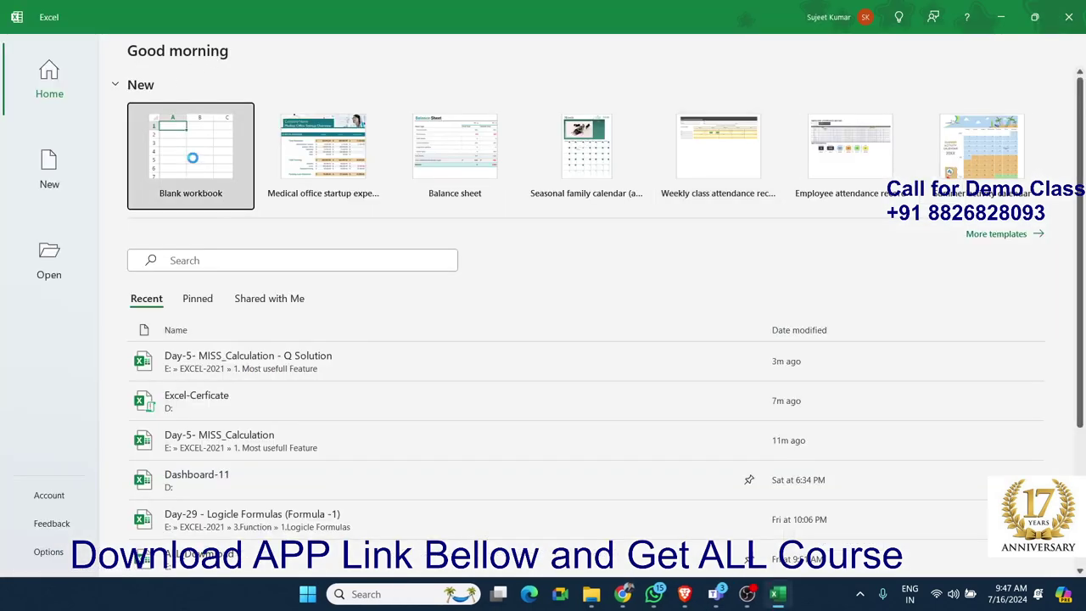
Step: Create a new blank workbook and peek into the File backstage view twice
click(192, 158)
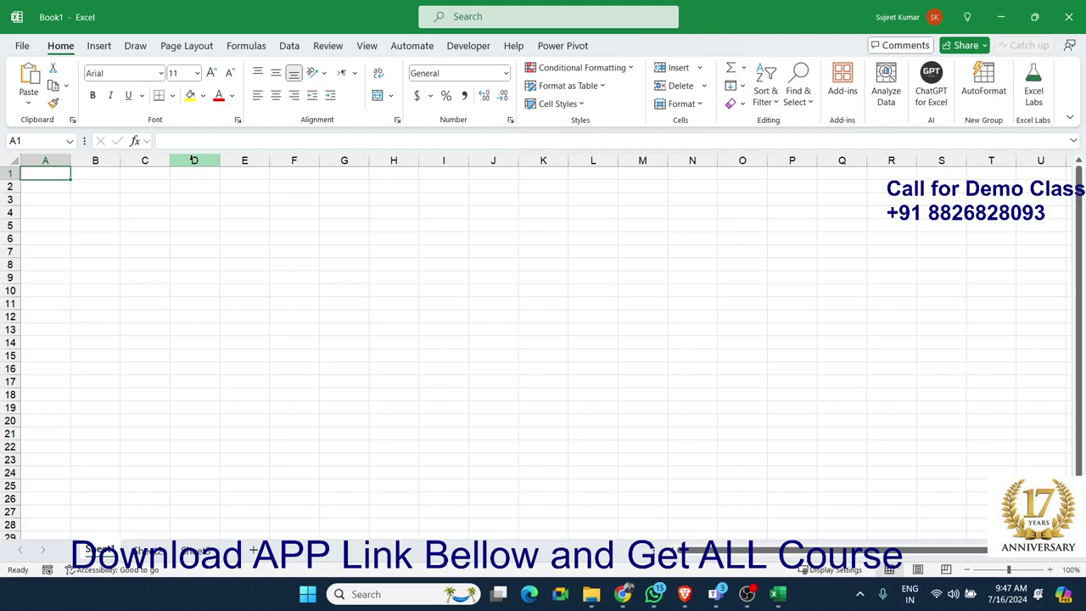
click(23, 45)
click(21, 49)
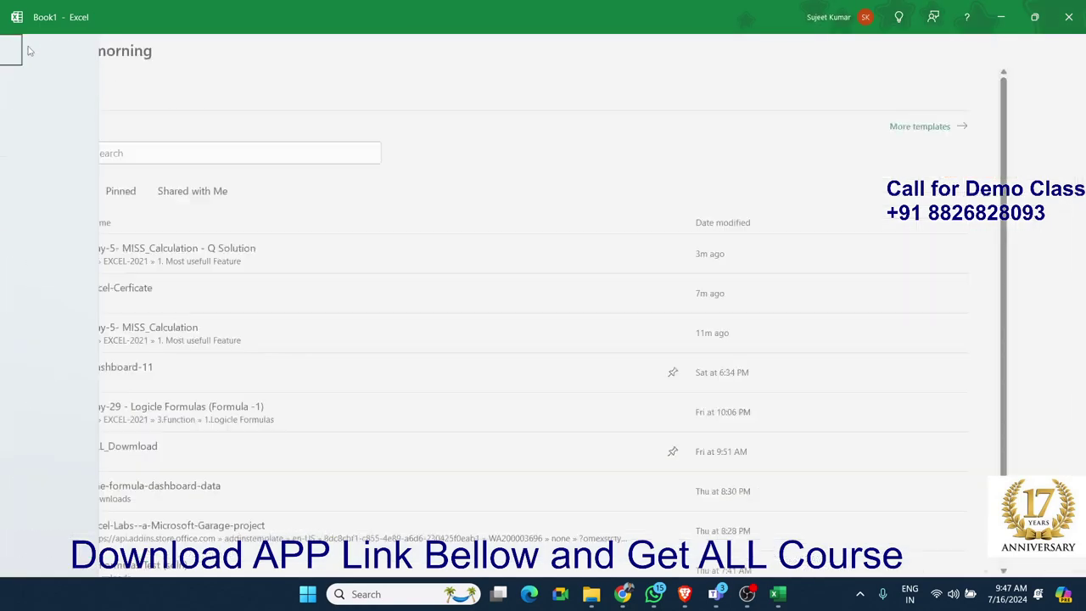
click(23, 46)
click(21, 49)
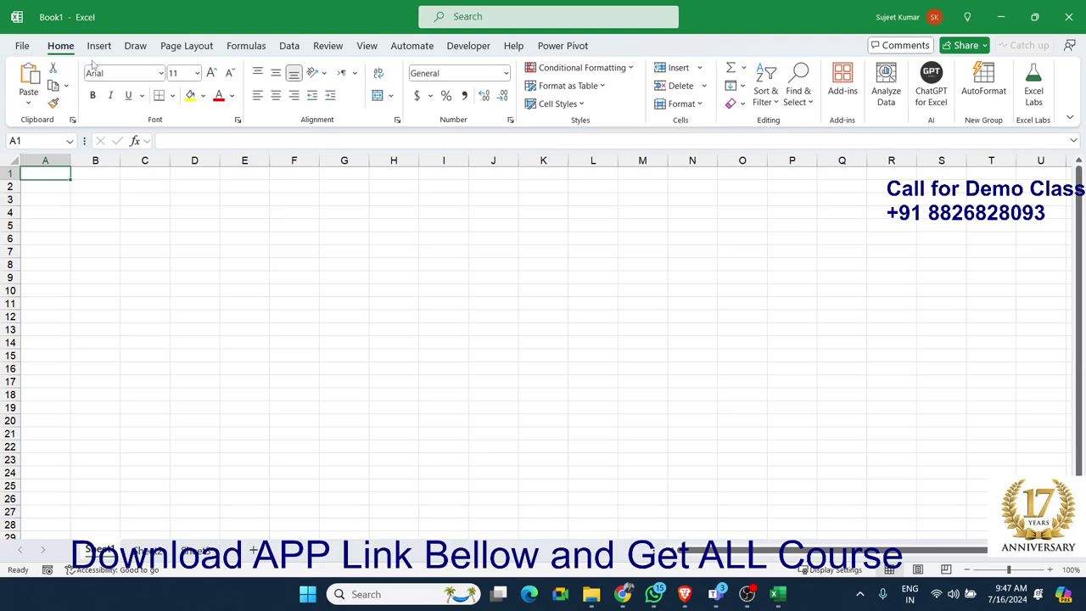
Step: Browse the Draw, Page Layout, Formulas, Data, Review, View, Automate and Developer tabs
click(136, 47)
click(186, 46)
click(244, 46)
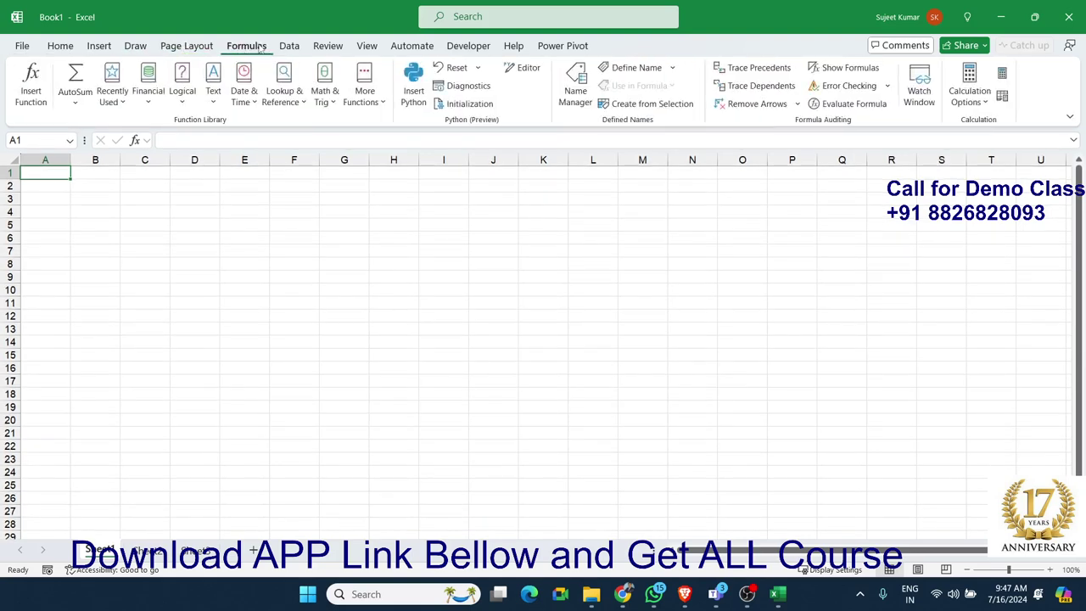
click(289, 46)
click(327, 47)
click(367, 46)
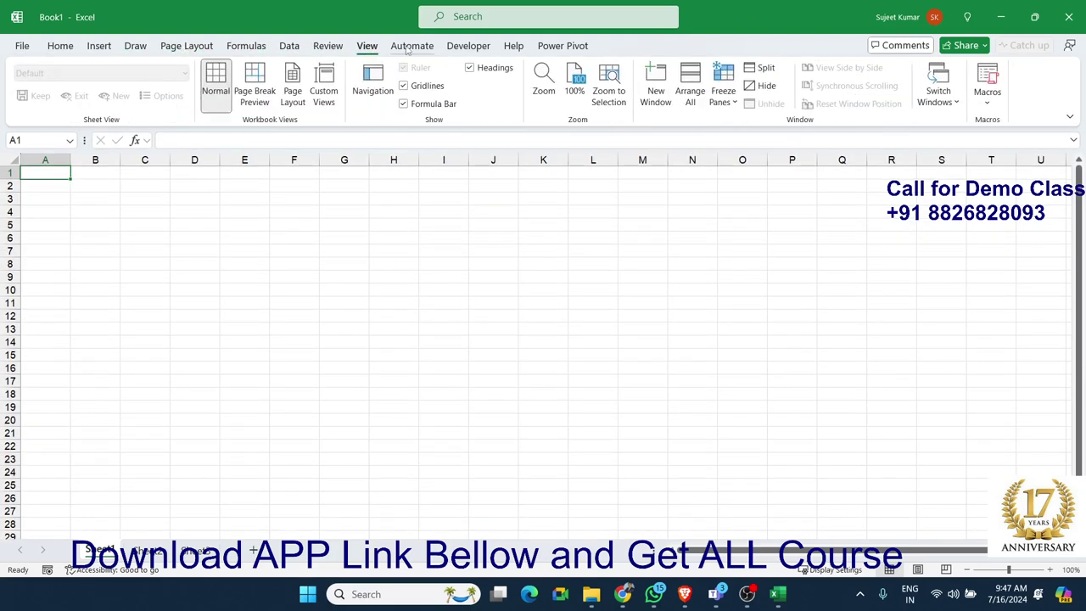
click(412, 47)
click(469, 46)
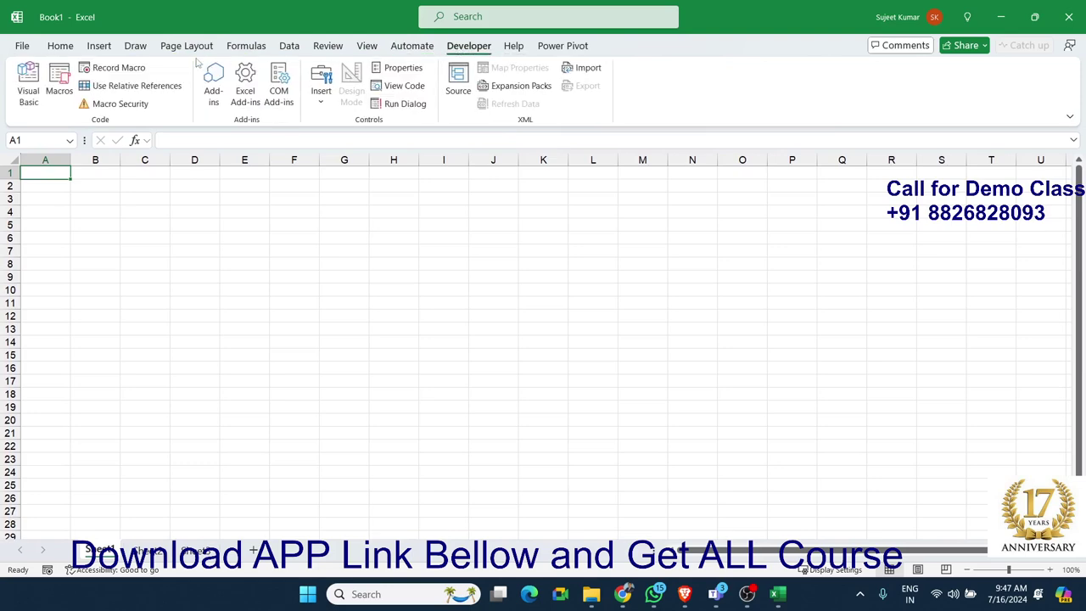
Step: Revisit the Home, Insert, Draw, Page Layout and Formulas tabs, then select cell E3
click(60, 48)
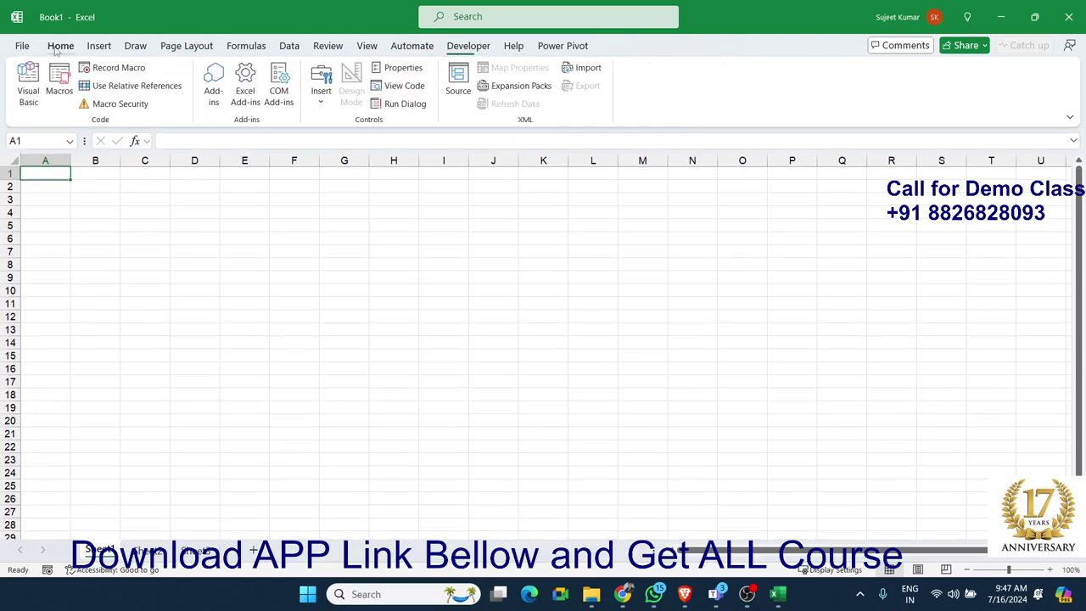
click(98, 47)
click(135, 47)
click(187, 46)
click(246, 47)
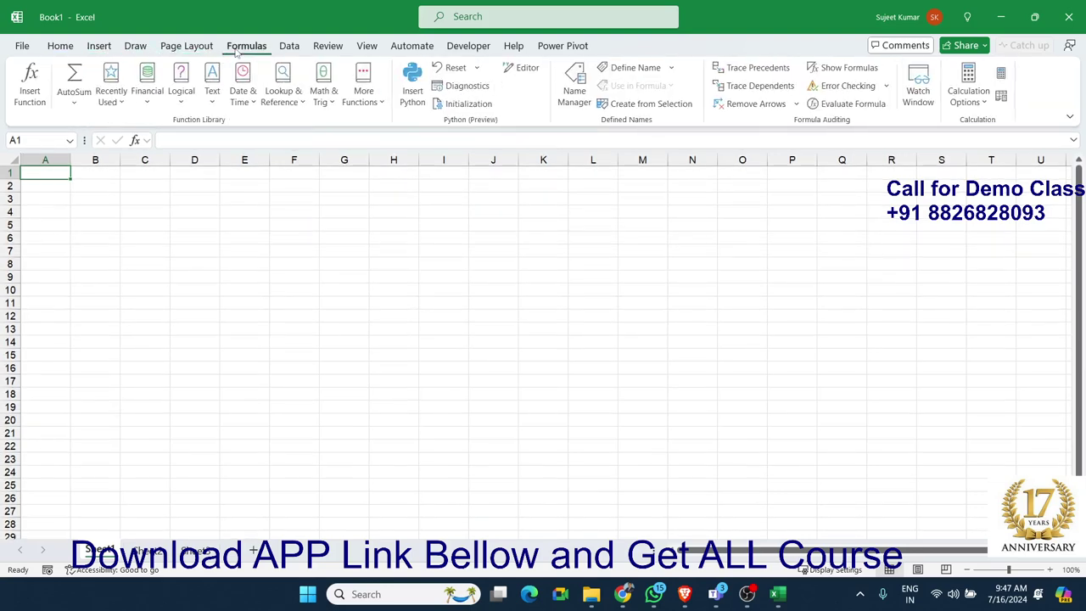
click(265, 195)
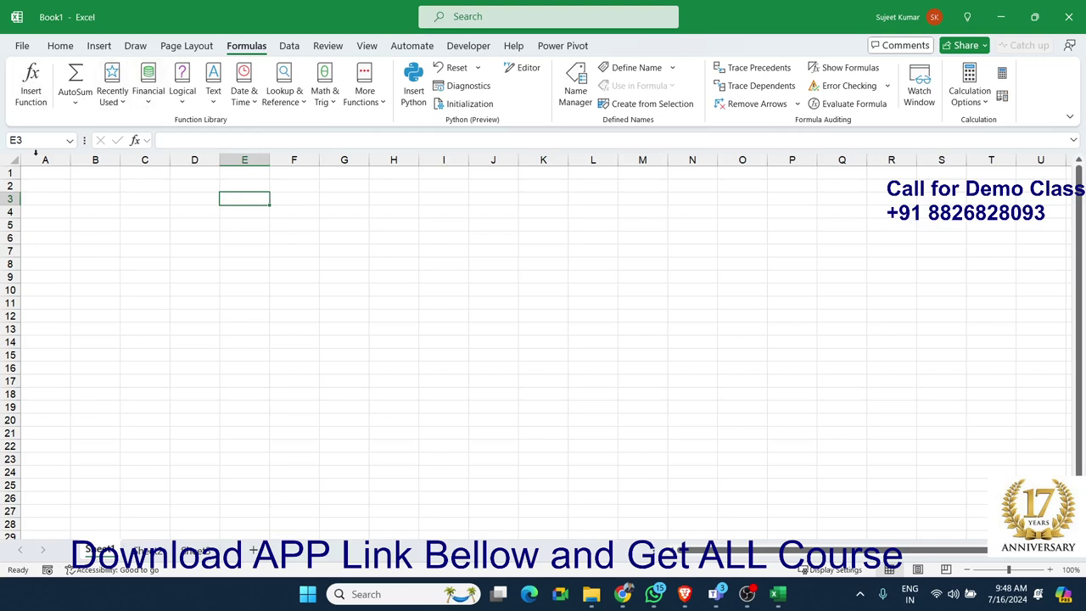
Step: Glance at the File start page, then return to the Home tab
click(23, 47)
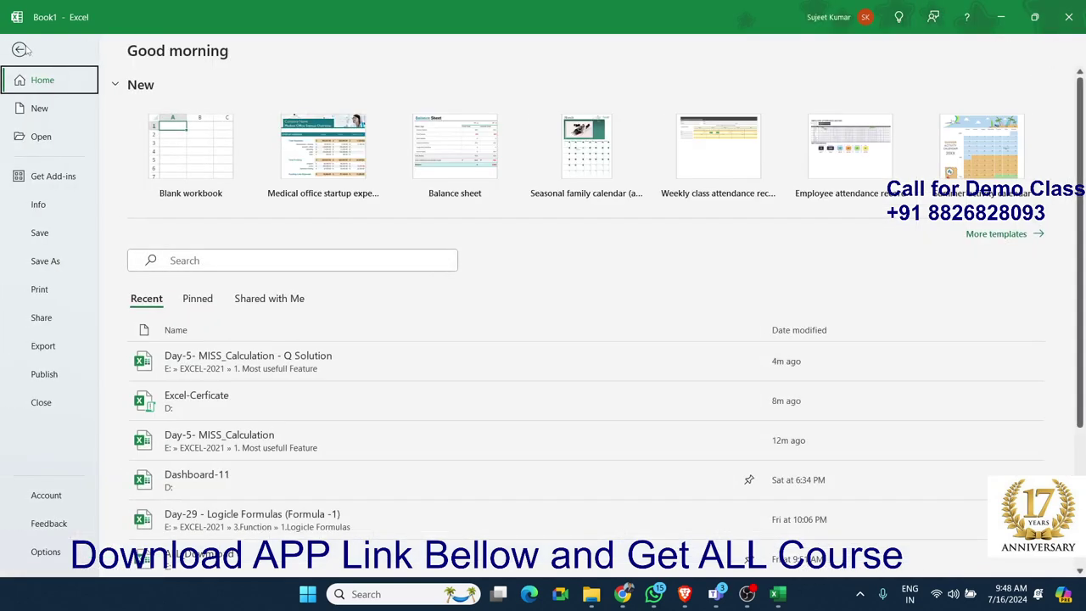
click(21, 49)
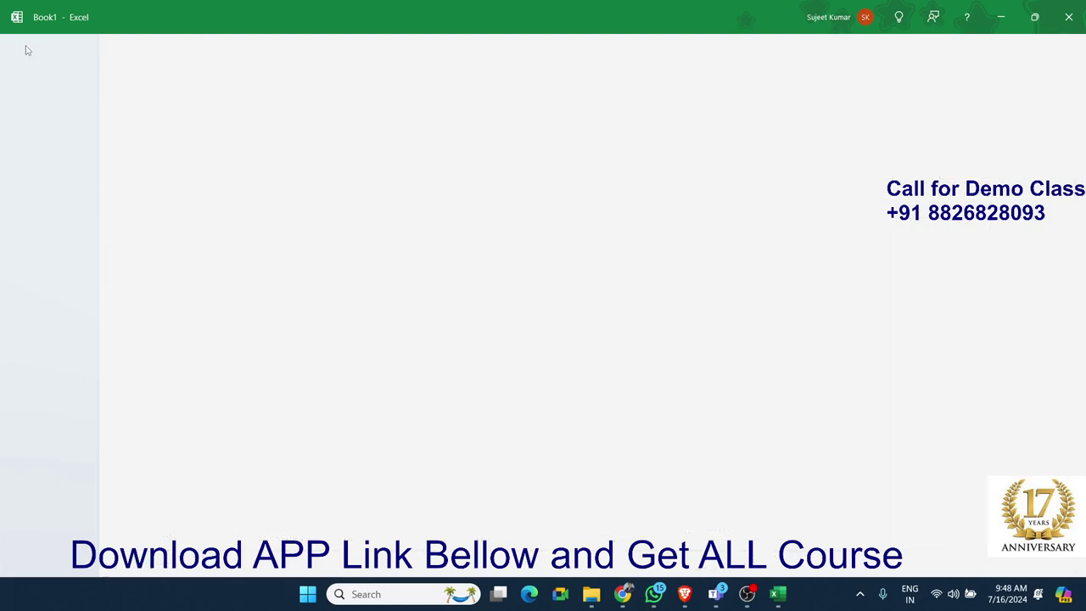
click(61, 47)
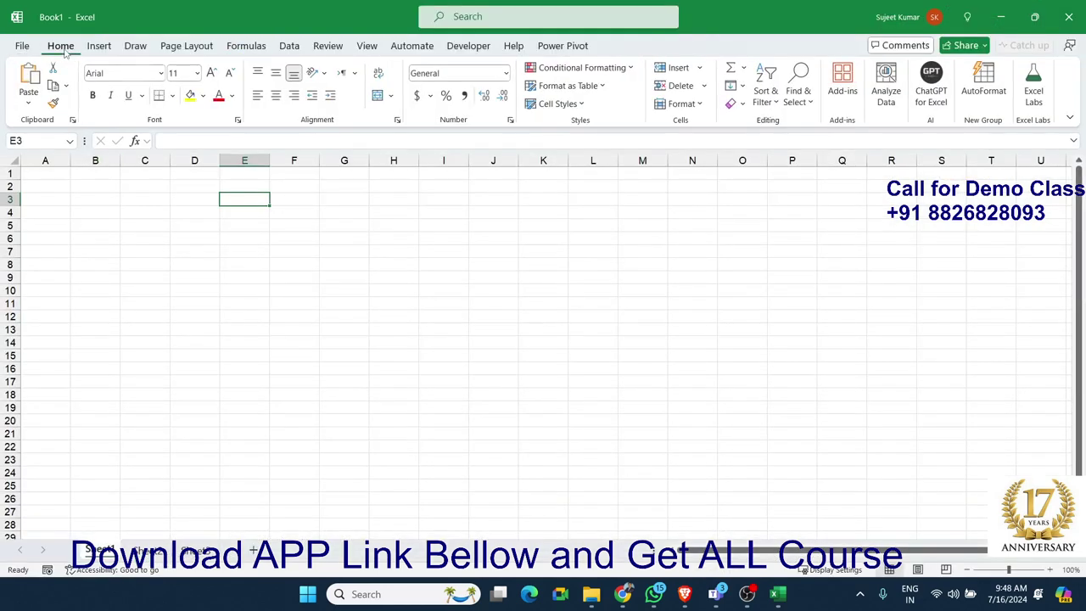
Step: Select cell C2 and show the Insert tab's table, picture and chart commands
click(138, 188)
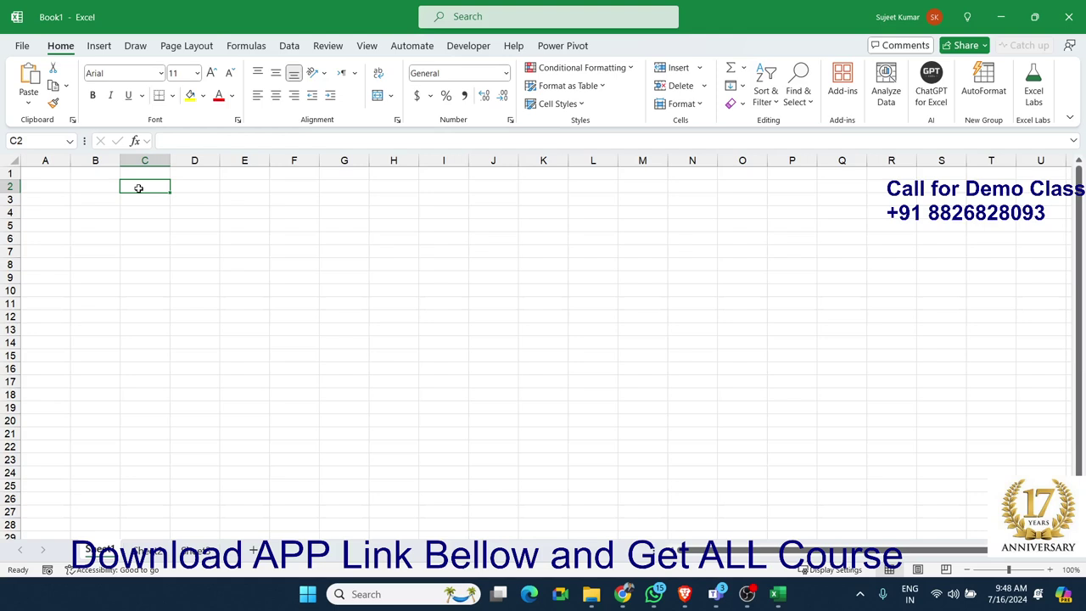
click(99, 46)
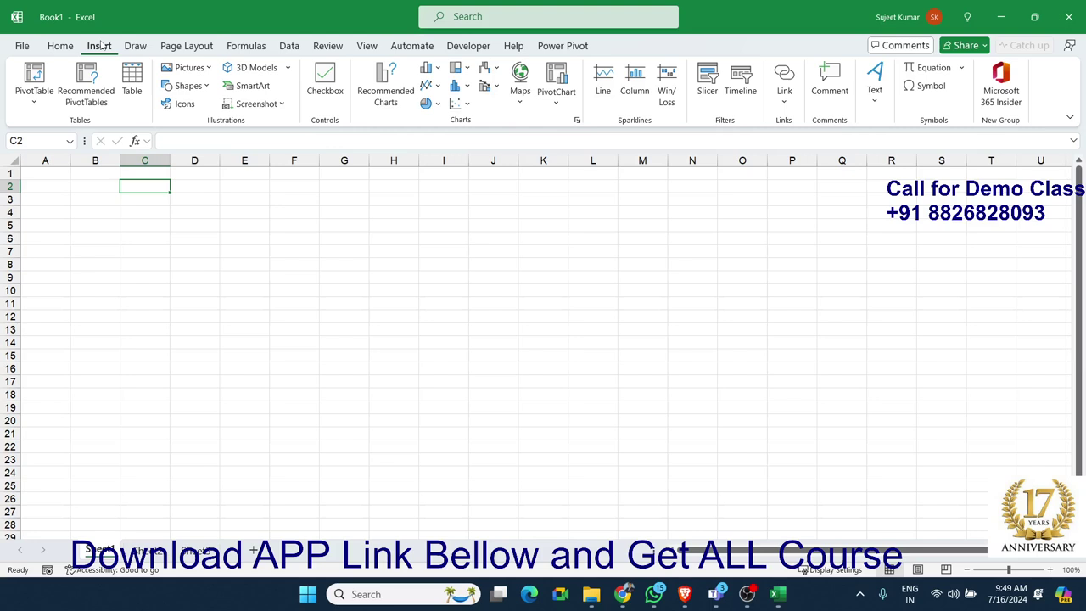
Step: Show the Page Layout ribbon with margins, orientation and print area settings
click(194, 48)
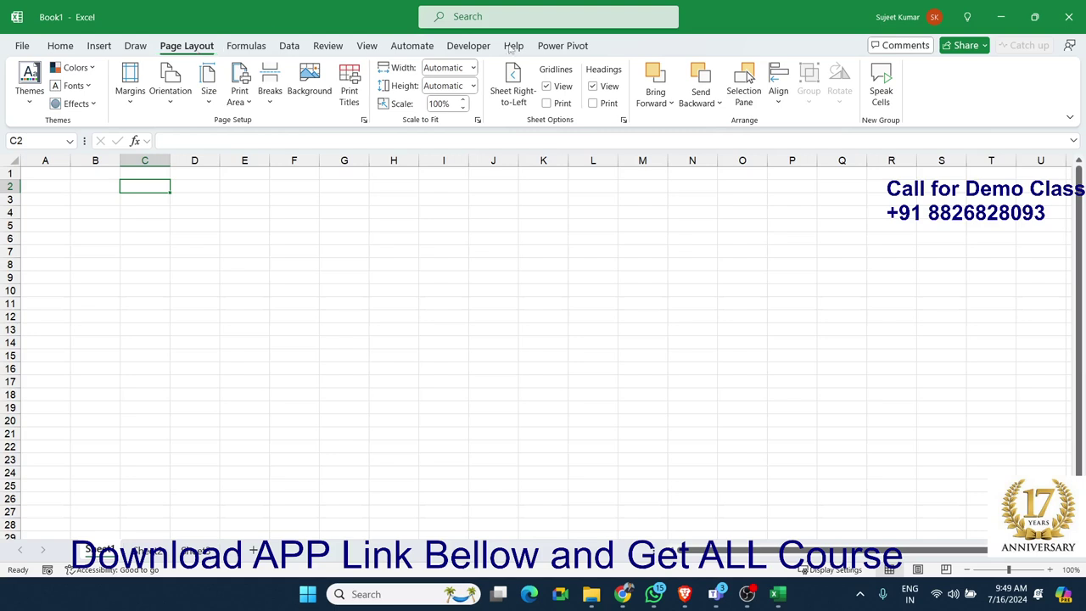
Step: Step through the Data, Review and View tabs, then select cell H12
click(289, 46)
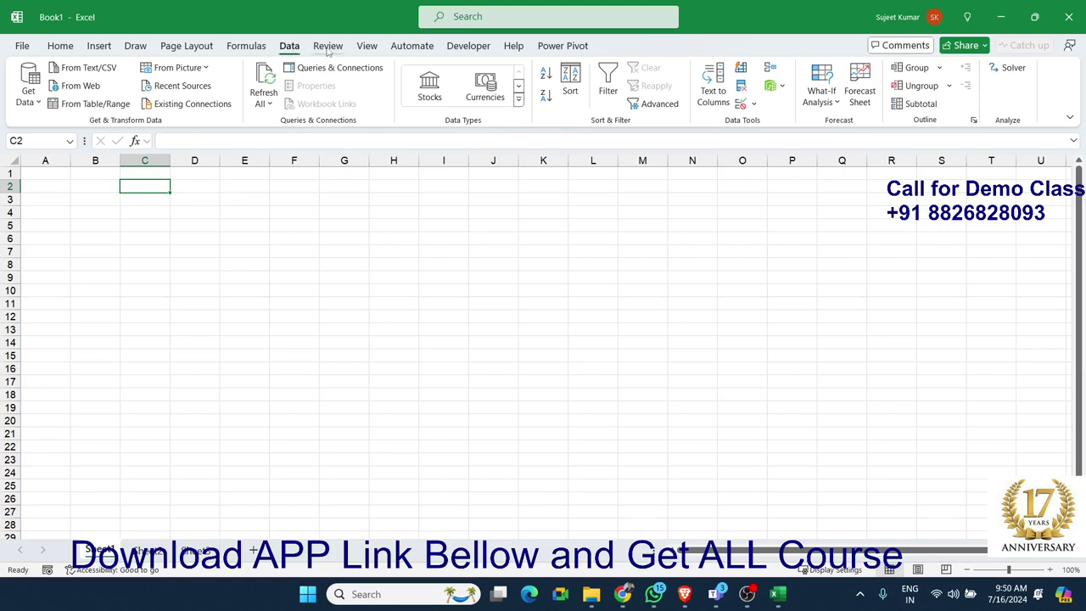
click(326, 49)
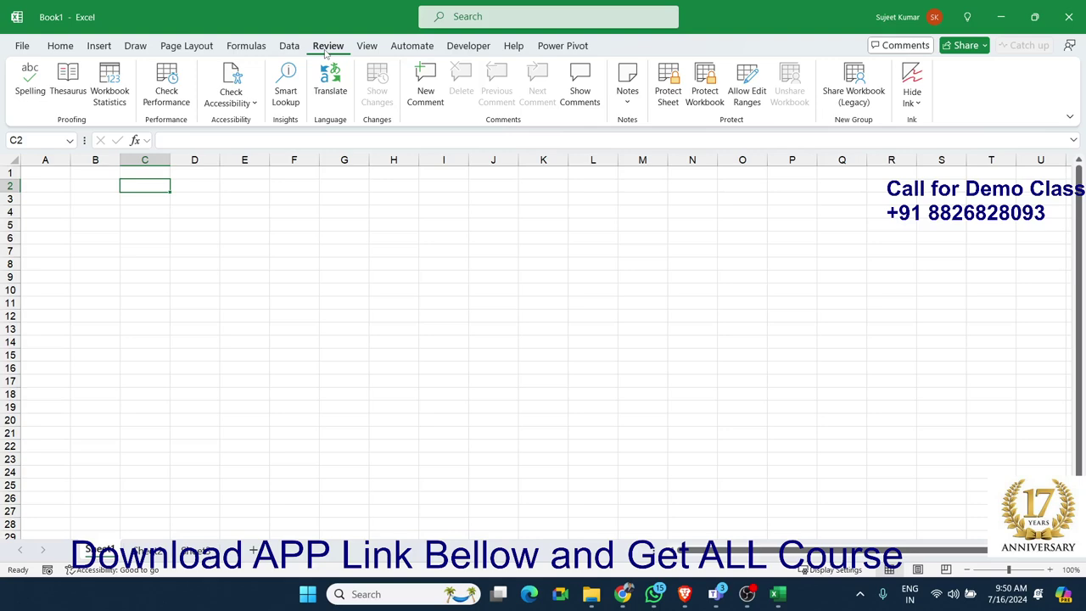
click(366, 46)
click(404, 313)
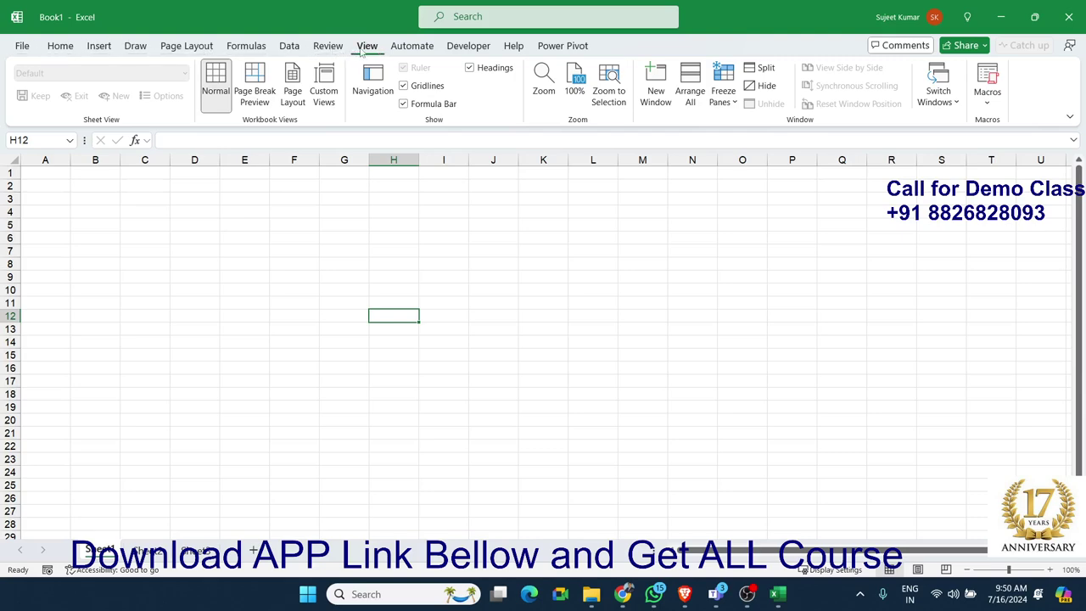
Step: Check the Automate, Developer and Power Pivot tabs, select F5, and return to Home
click(412, 49)
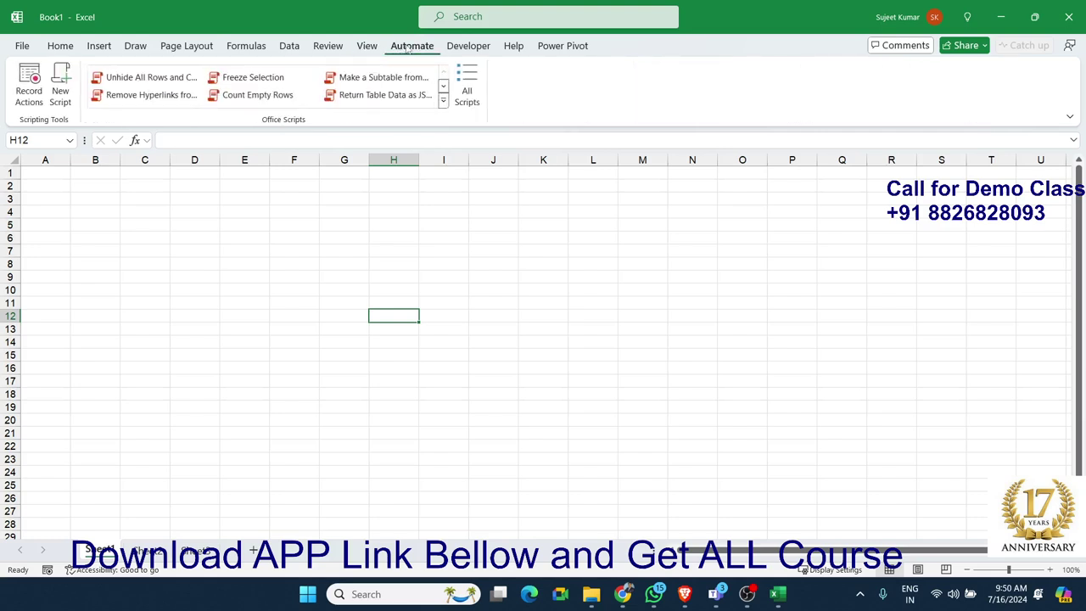
click(461, 48)
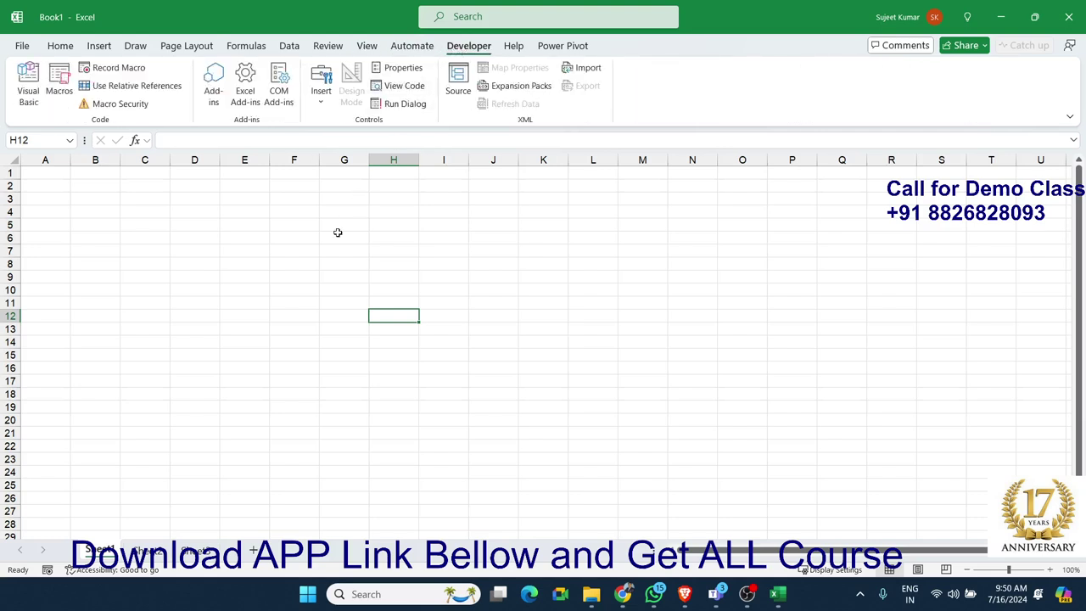
click(559, 51)
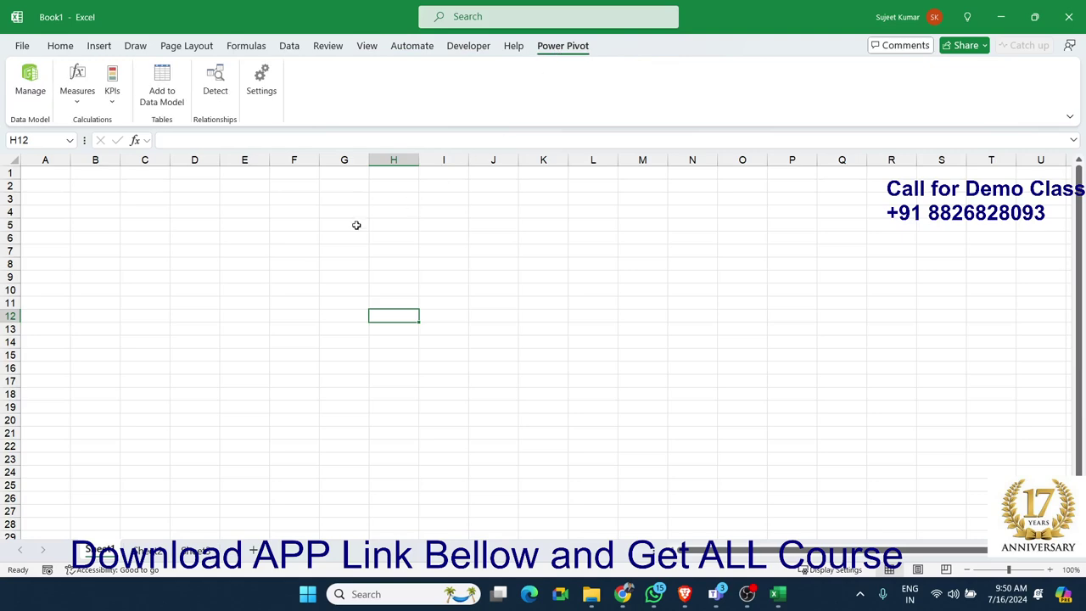
click(294, 224)
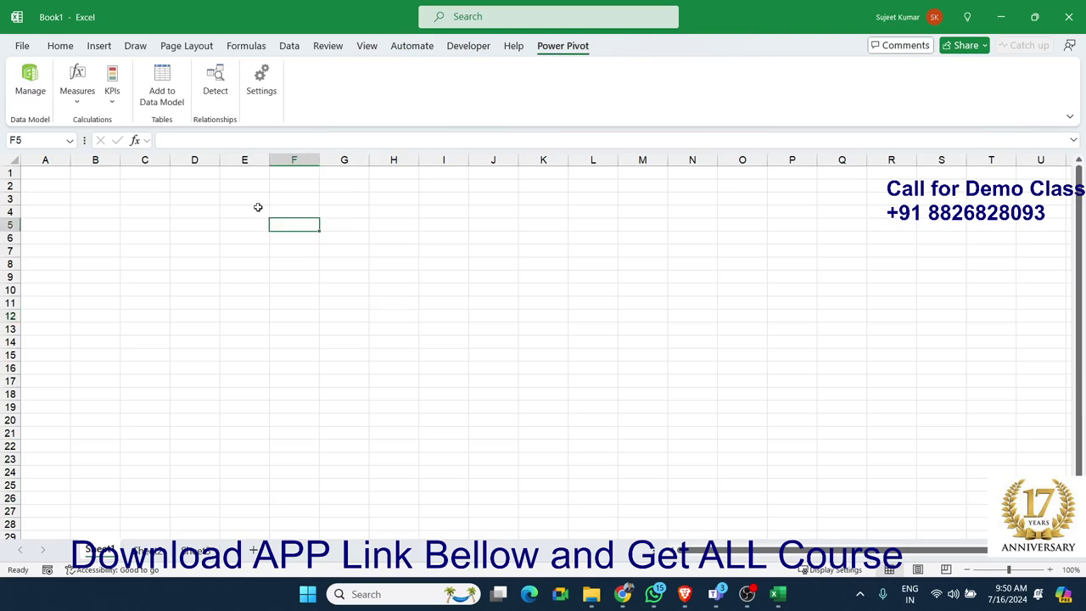
click(60, 48)
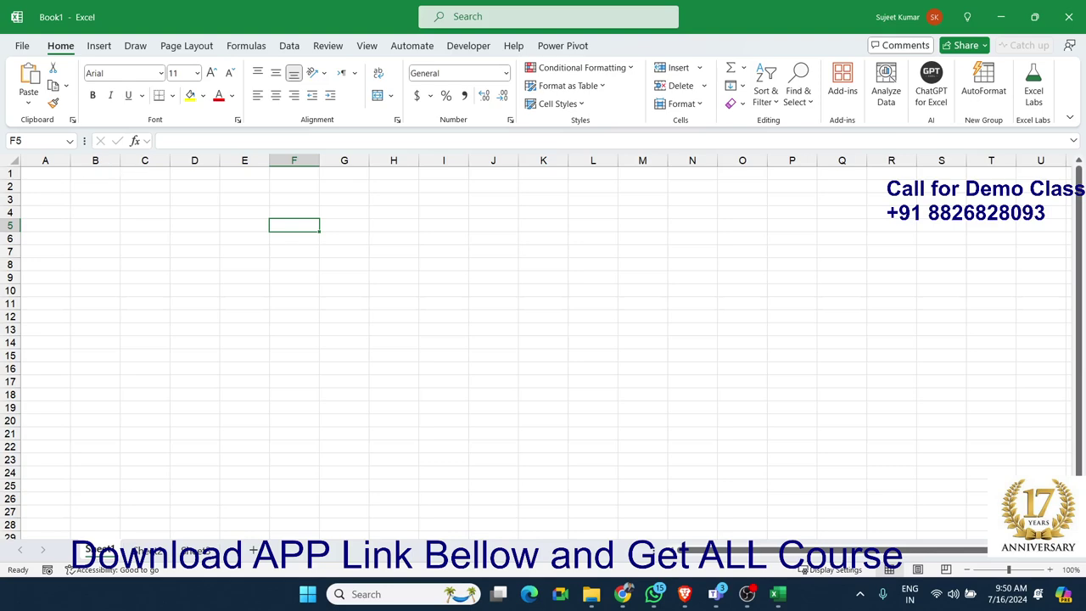
Step: Move from the Insert and Page Layout ribbons to the Data tab's tools
click(98, 46)
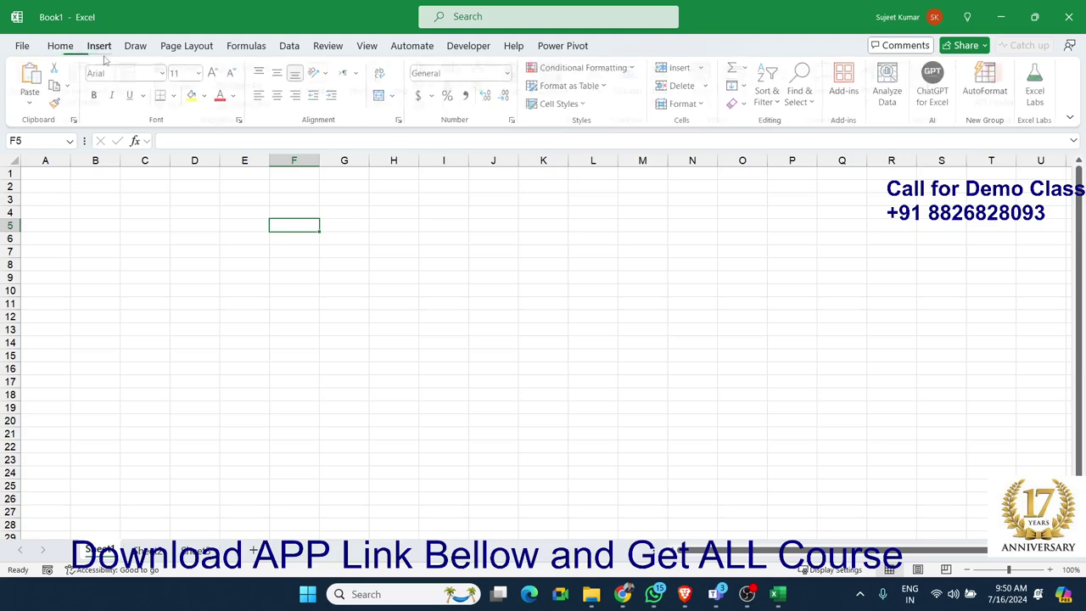
click(186, 46)
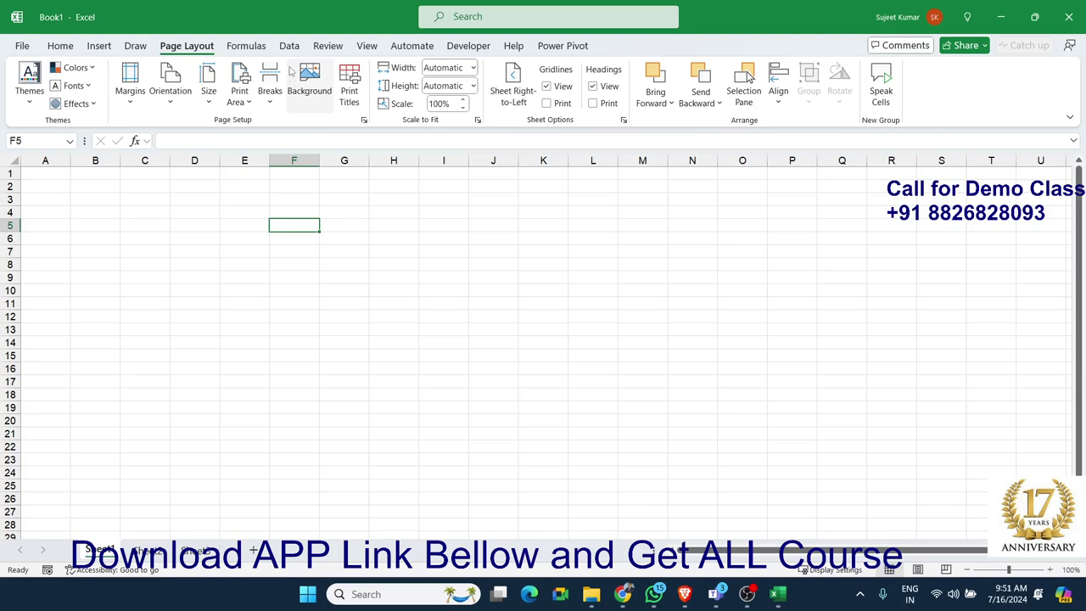
click(289, 45)
Step: Open Data Validation, move the dialog higher, and close it without adding a rule
click(741, 103)
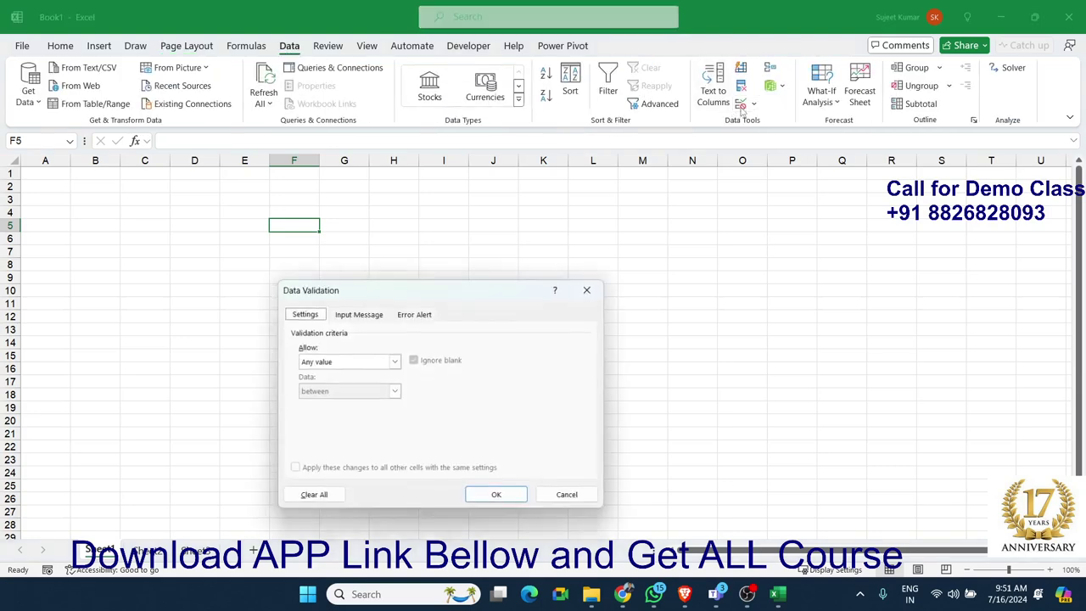
drag(480, 295, 559, 251)
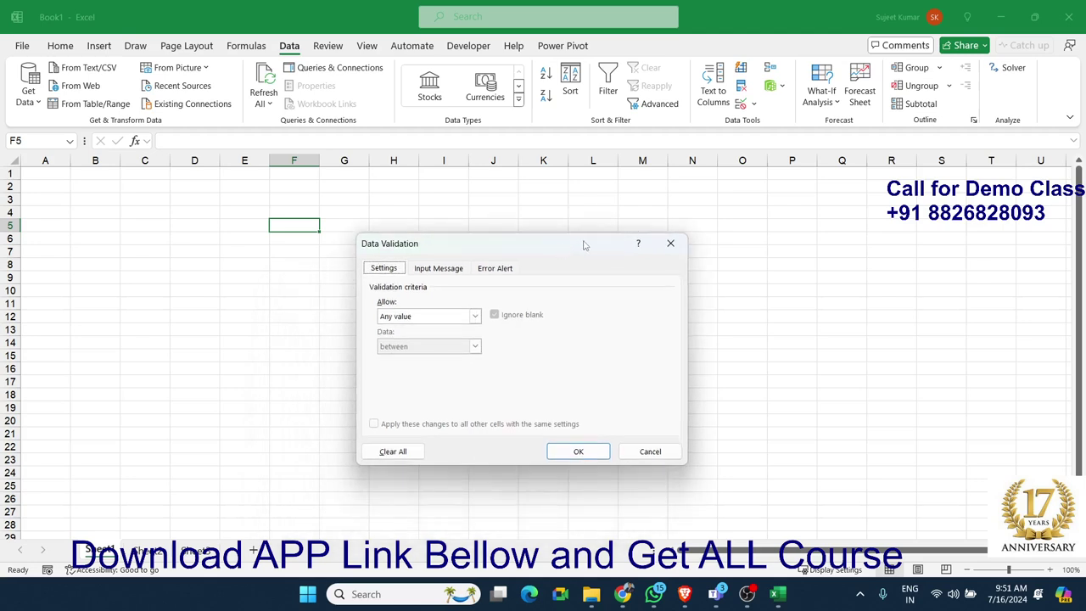
click(671, 245)
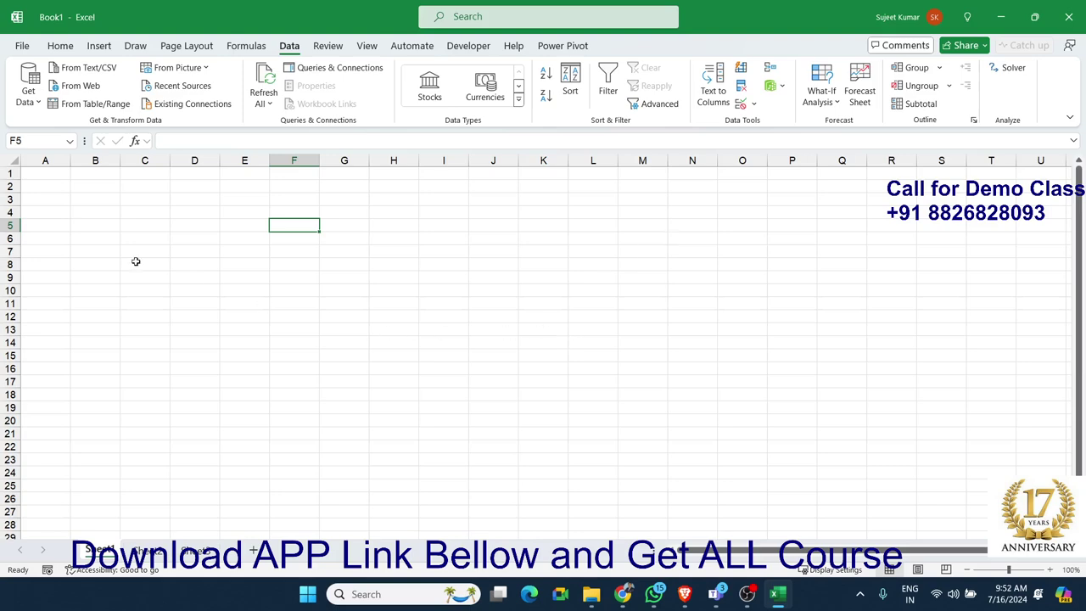
Step: Select C8, switch back to the Home ribbon, then select cells D4 and D8
click(161, 263)
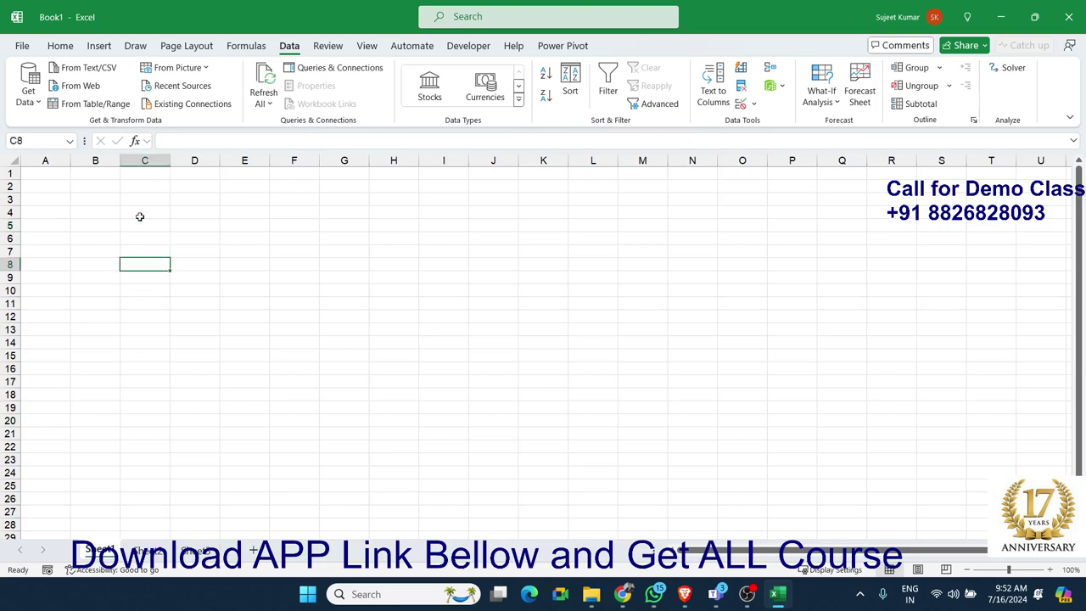
click(60, 46)
click(216, 214)
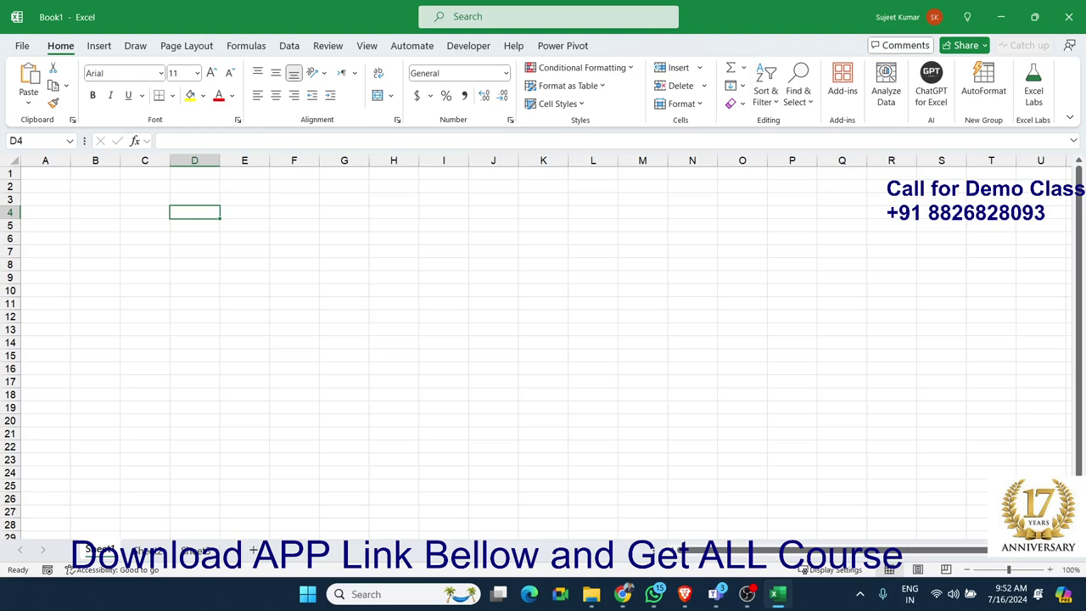
click(212, 269)
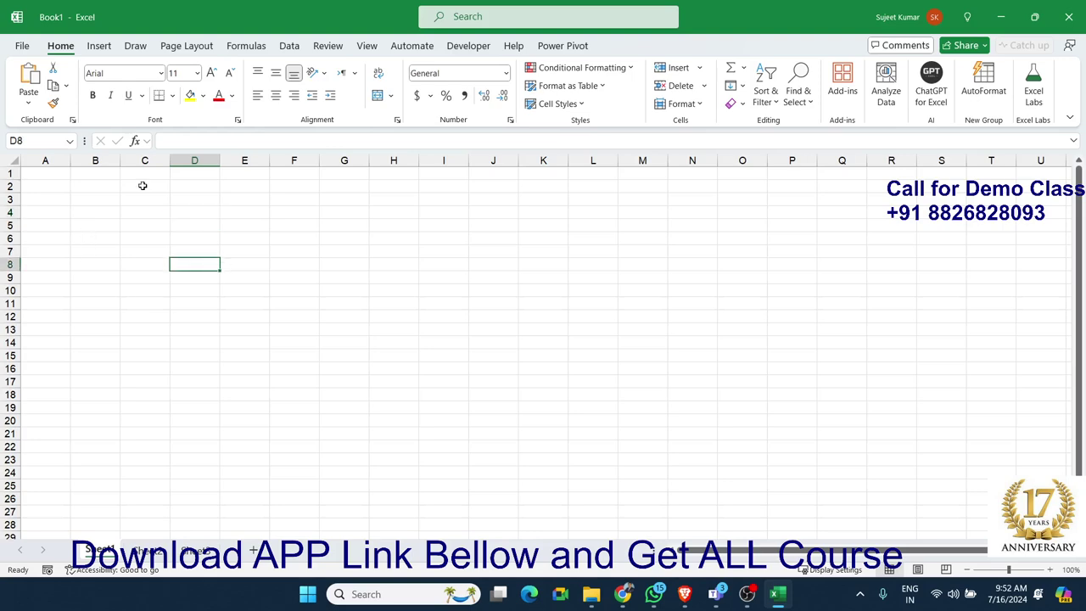
Step: On the File start page, browse the Recent, Shared with Me and Pinned workbook lists
click(23, 46)
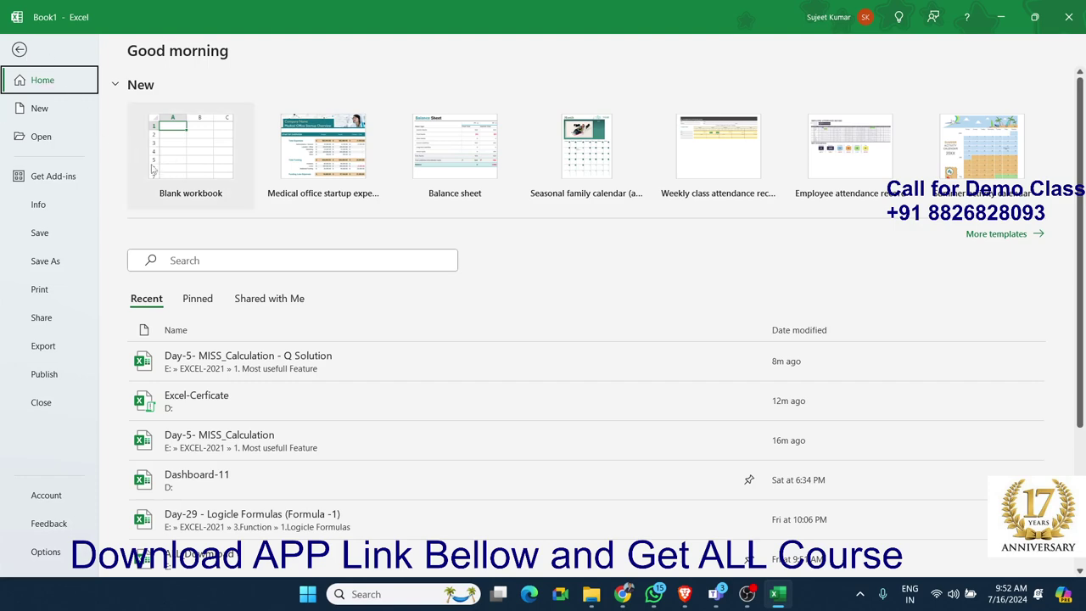
scroll(509, 382, down, 2)
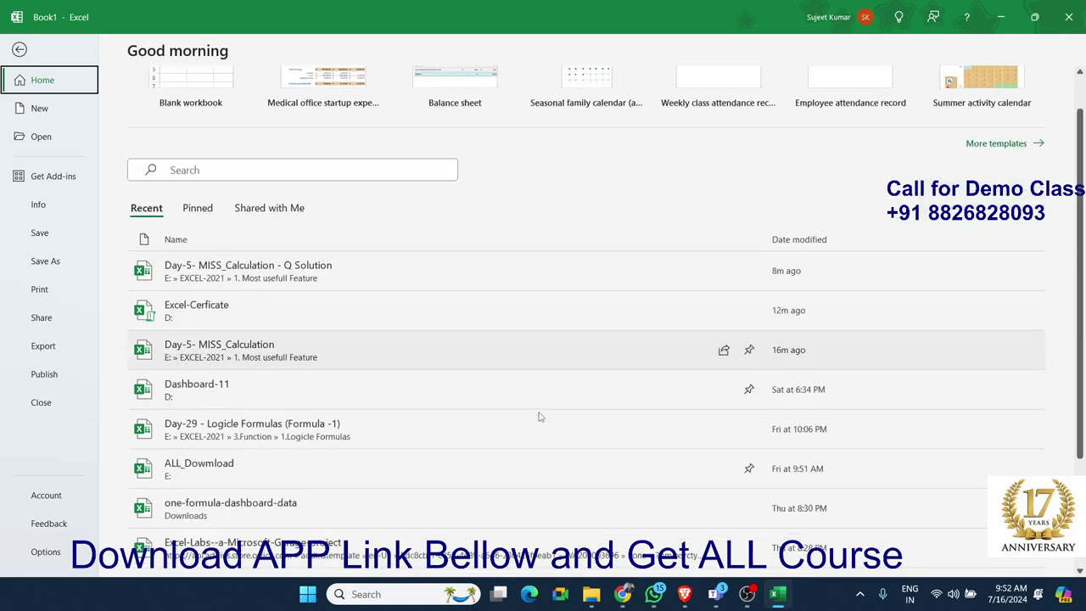
scroll(534, 415, down, 3)
scroll(522, 417, up, 5)
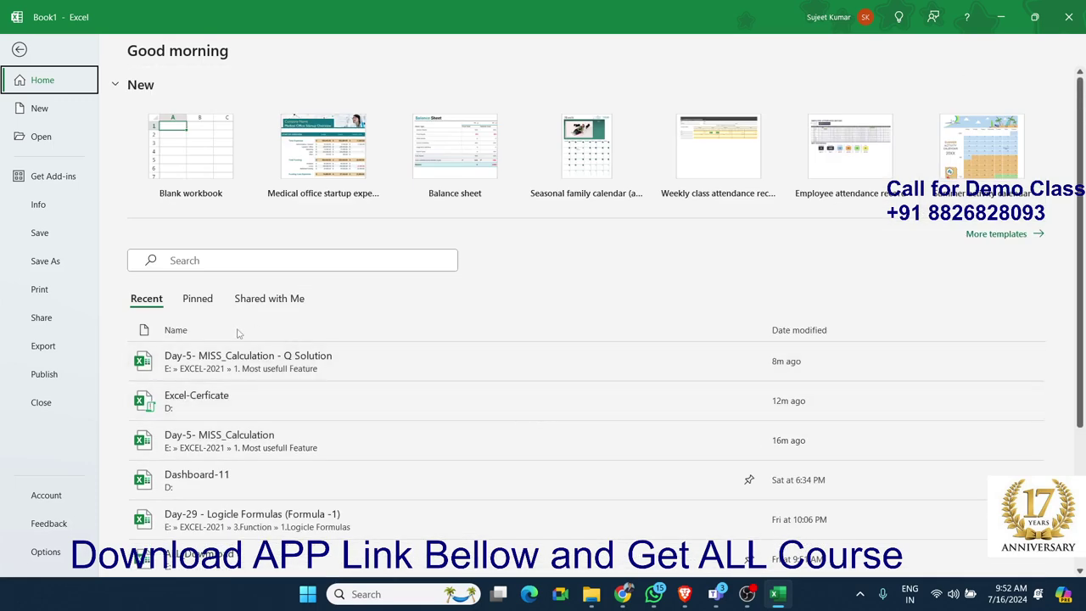
click(246, 299)
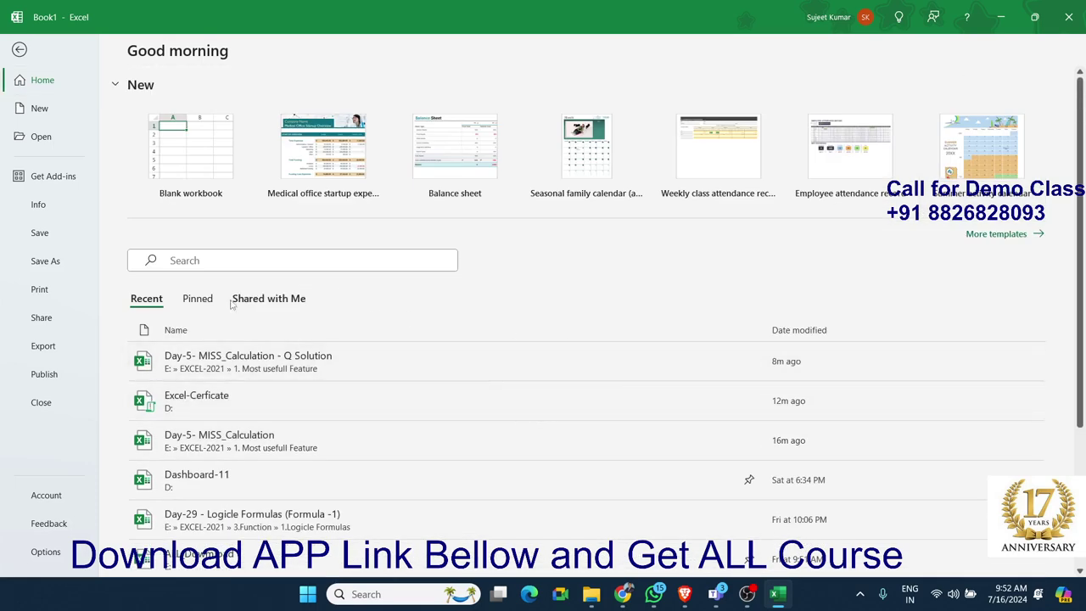
click(208, 302)
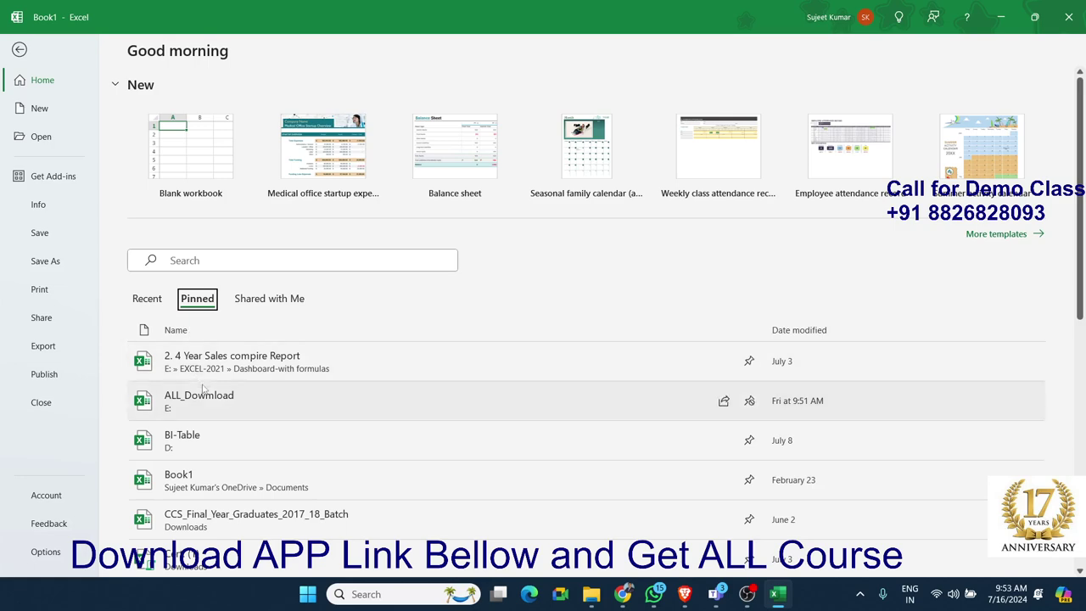
click(156, 303)
click(73, 108)
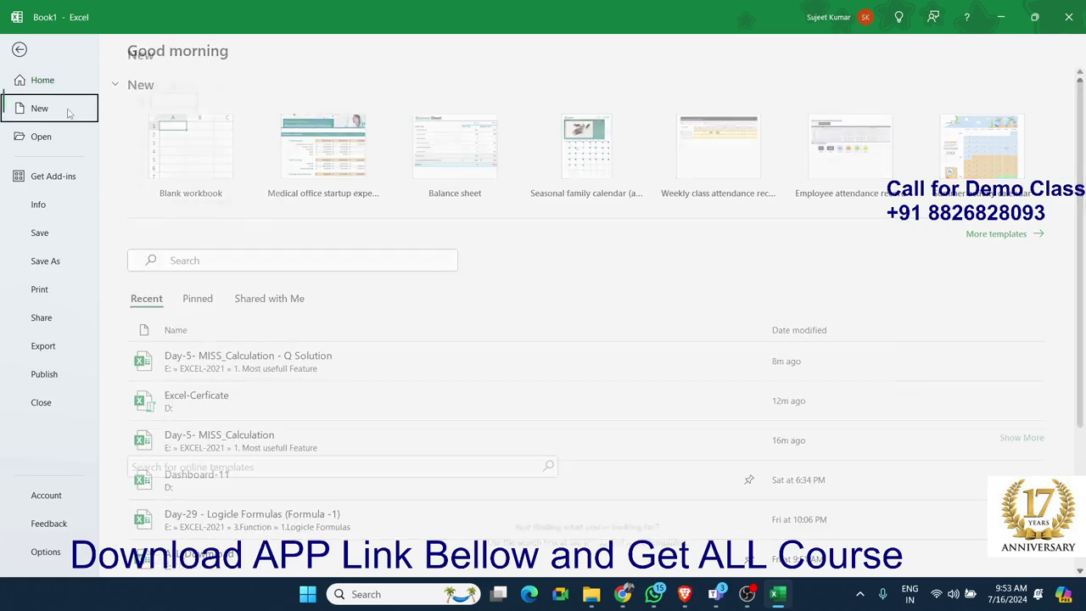
scroll(375, 315, down, 3)
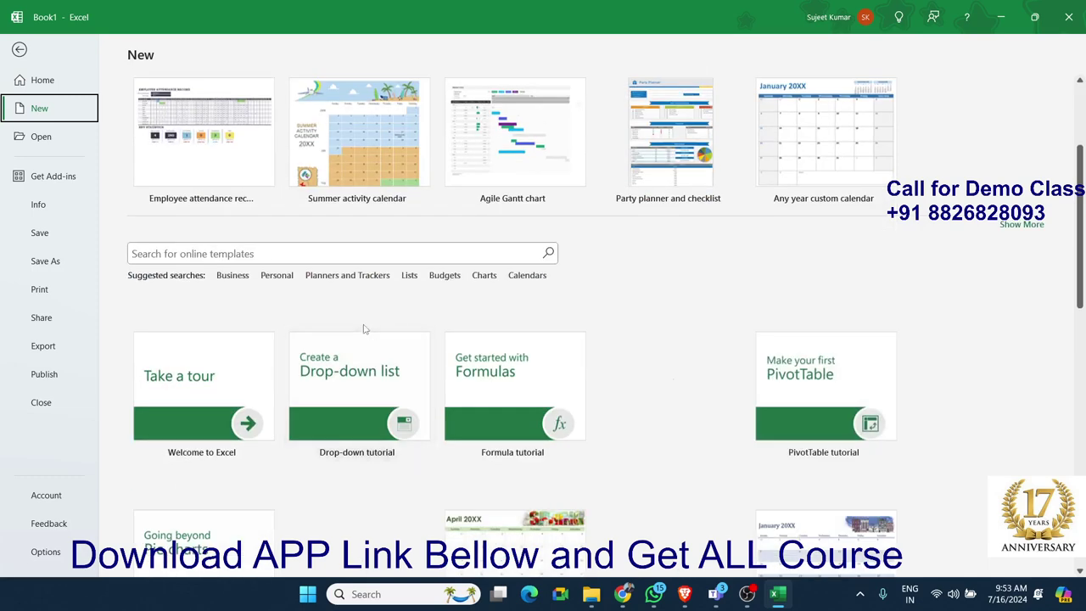
scroll(358, 288, down, 3)
scroll(365, 333, down, 2)
scroll(365, 333, down, 3)
scroll(365, 334, down, 2)
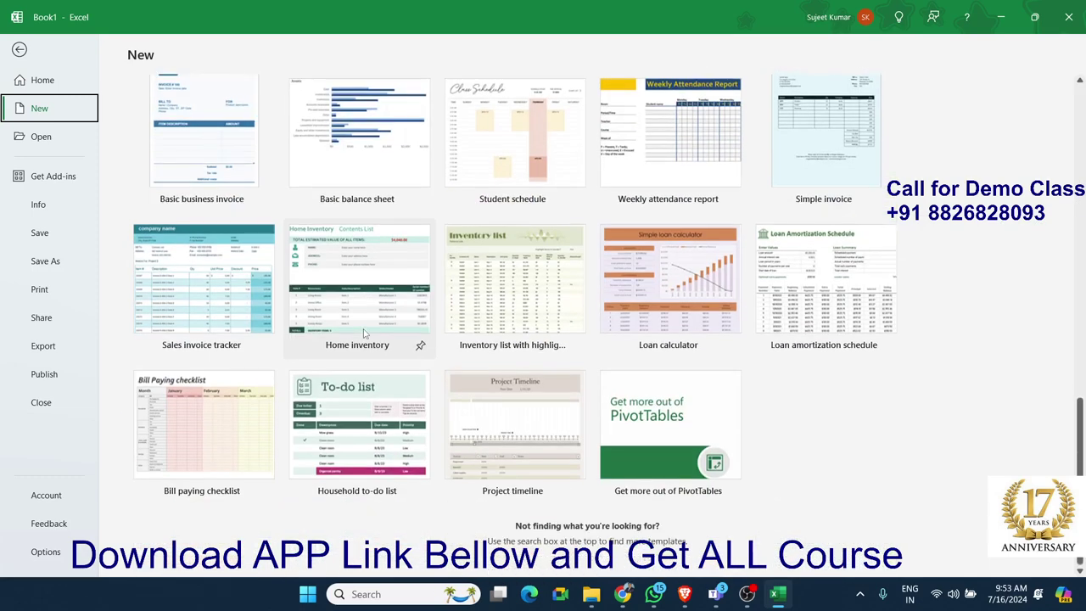
scroll(365, 332, up, 4)
scroll(365, 332, up, 1)
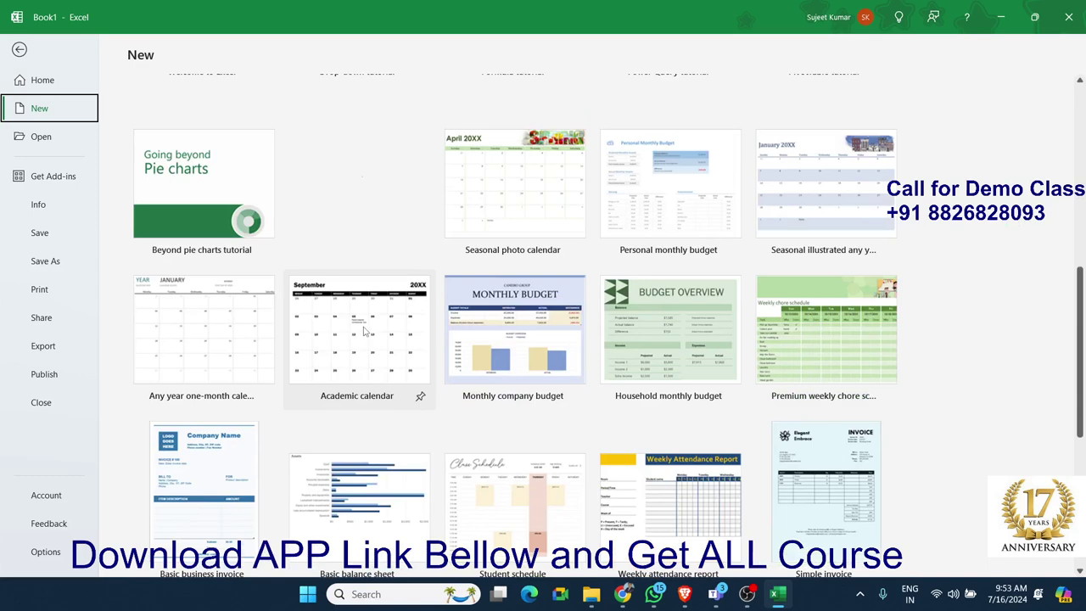
scroll(364, 333, up, 2)
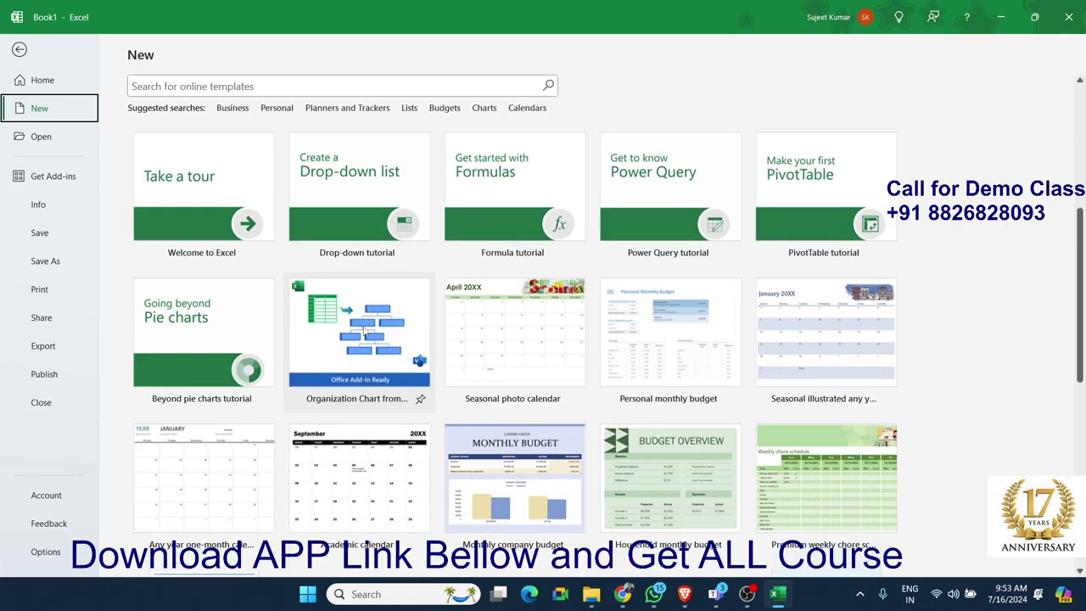
scroll(364, 331, down, 1)
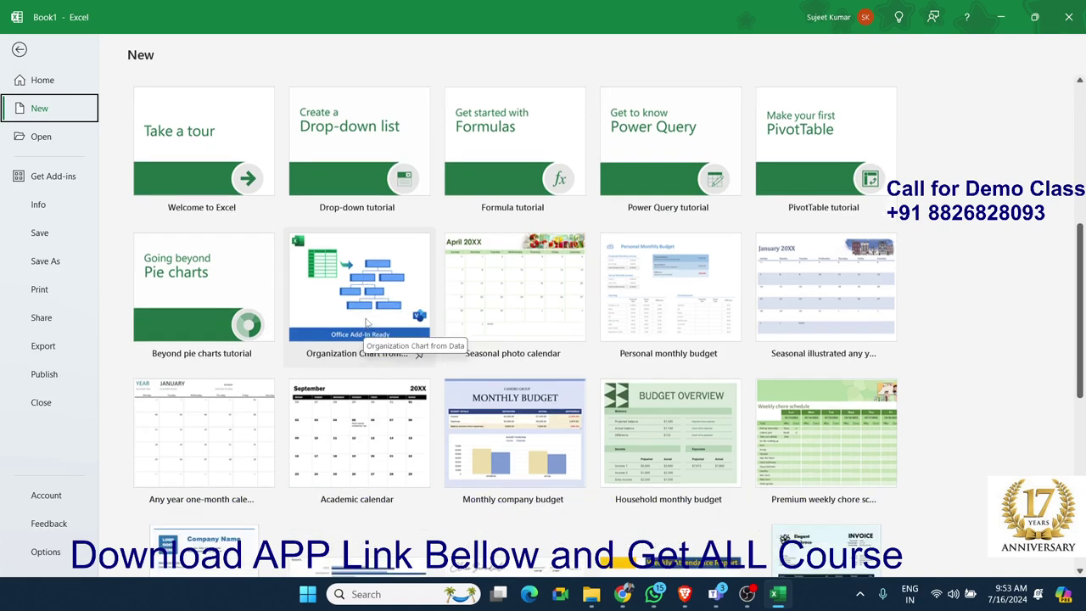
scroll(366, 322, up, 2)
click(179, 134)
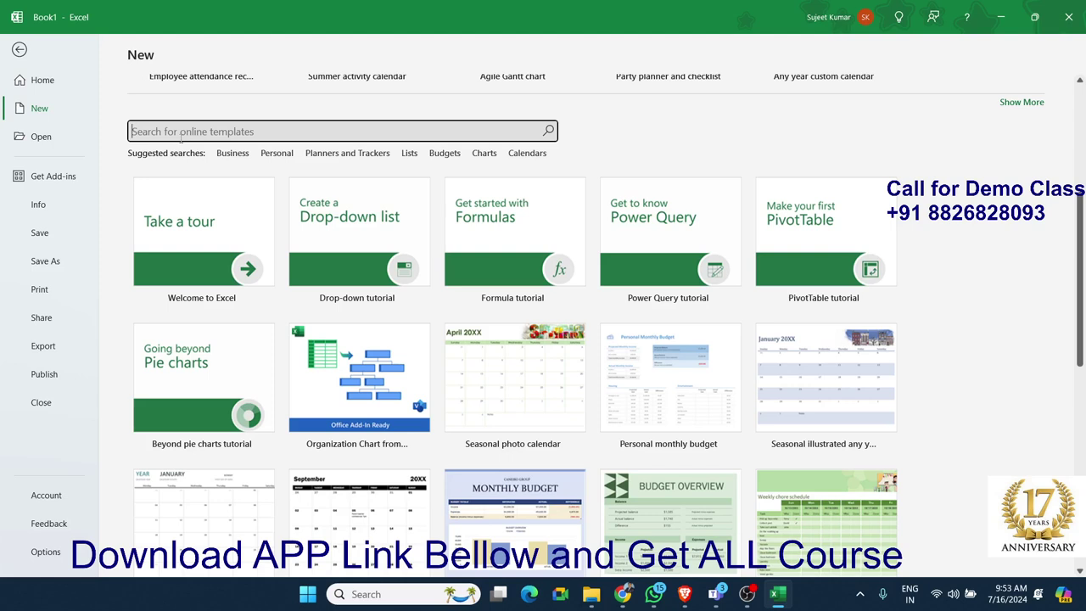
text(s)
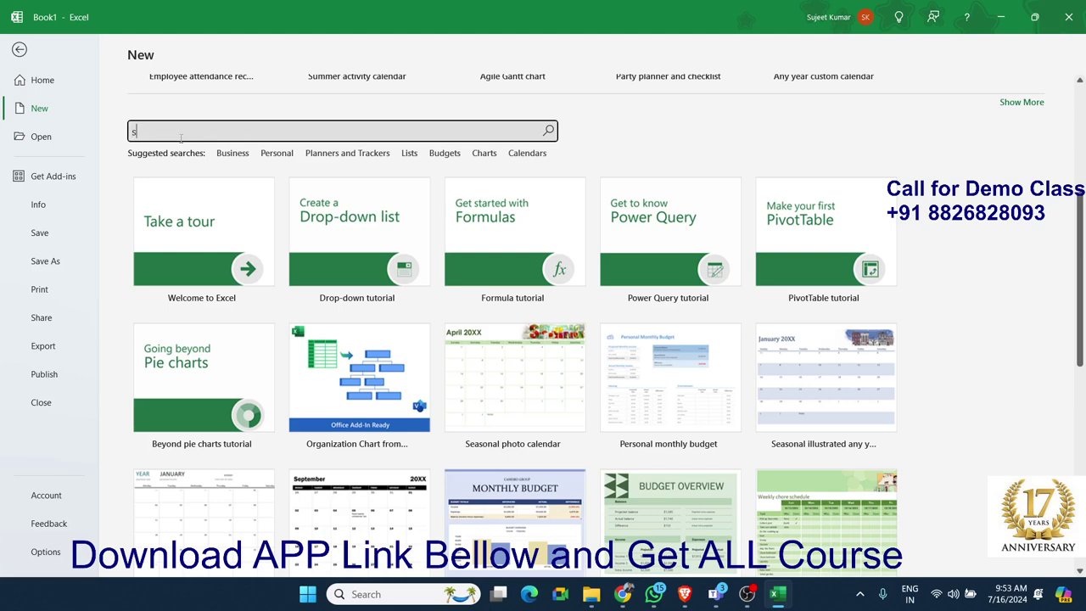
text(ch)
key(Return)
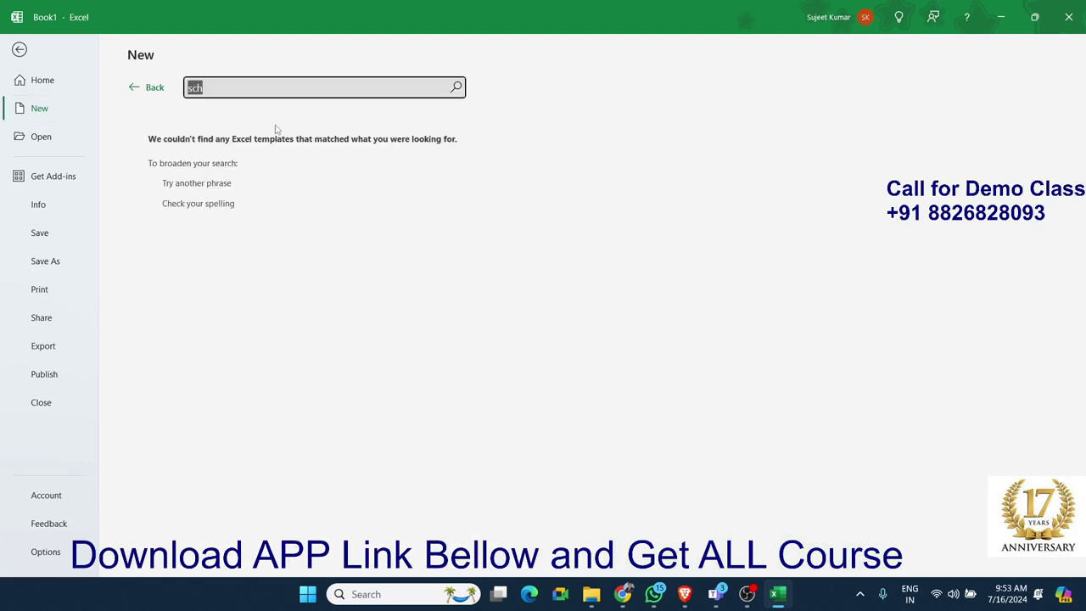
key(BackSpace)
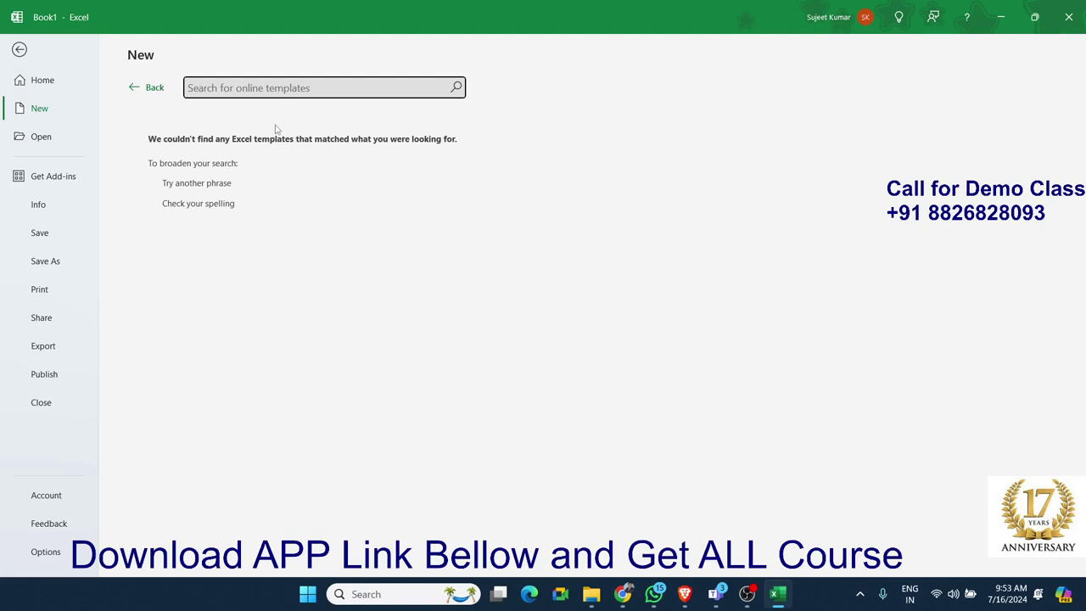
text(cale)
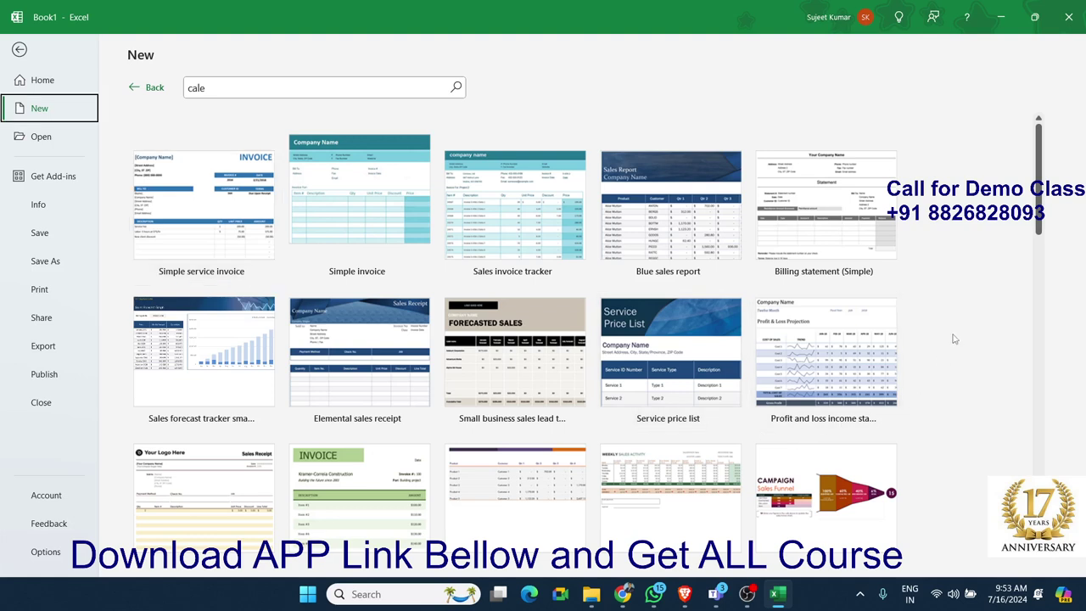
scroll(953, 339, down, 1)
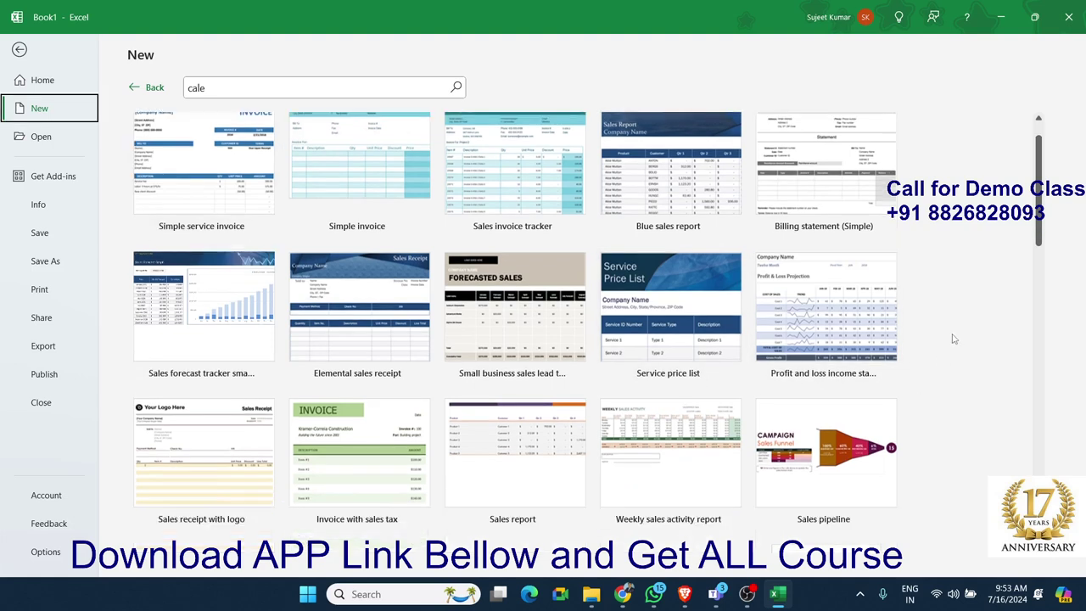
scroll(953, 339, up, 1)
click(227, 87)
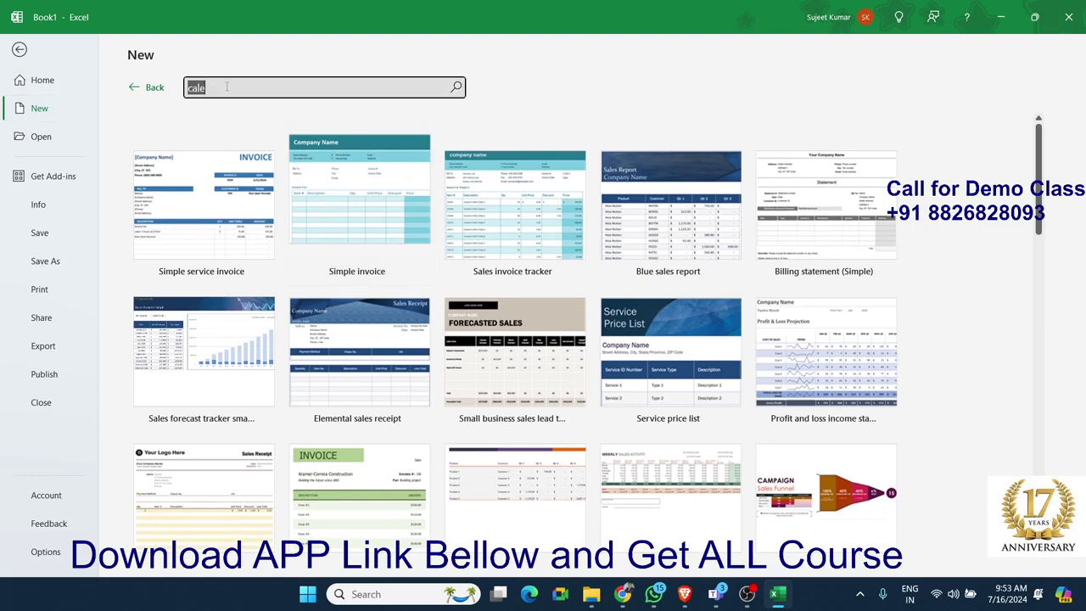
key(BackSpace)
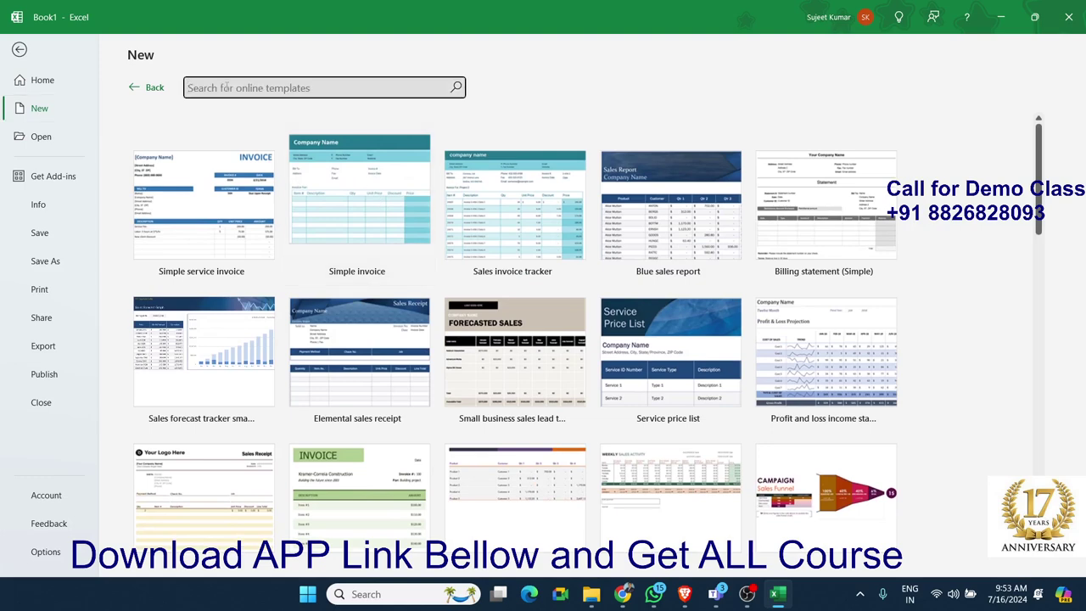
text(cA)
key(BackSpace)
text(ala)
text(nder)
key(Return)
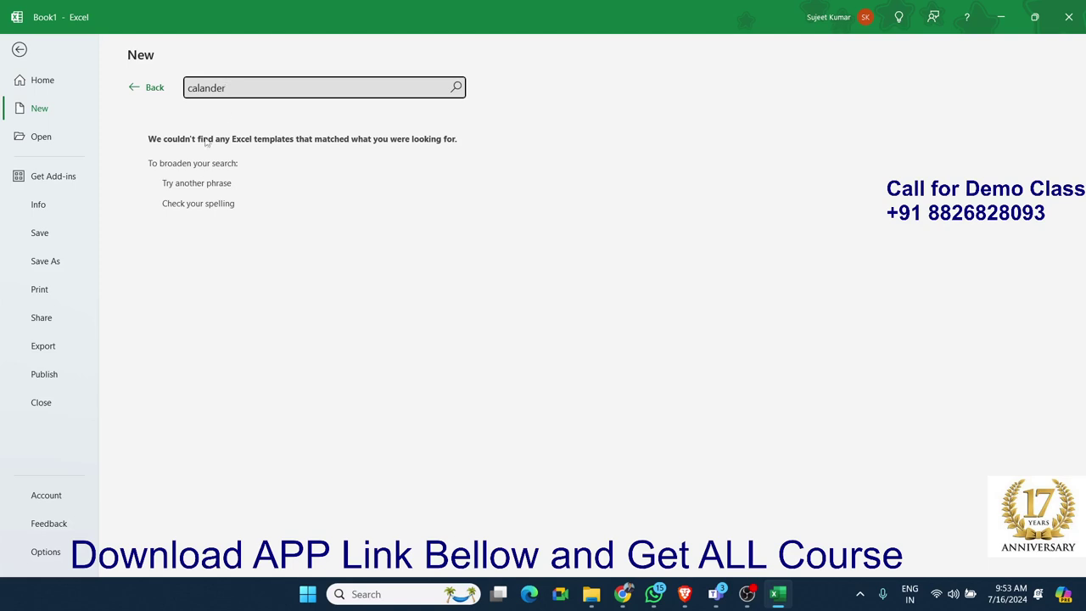
click(146, 91)
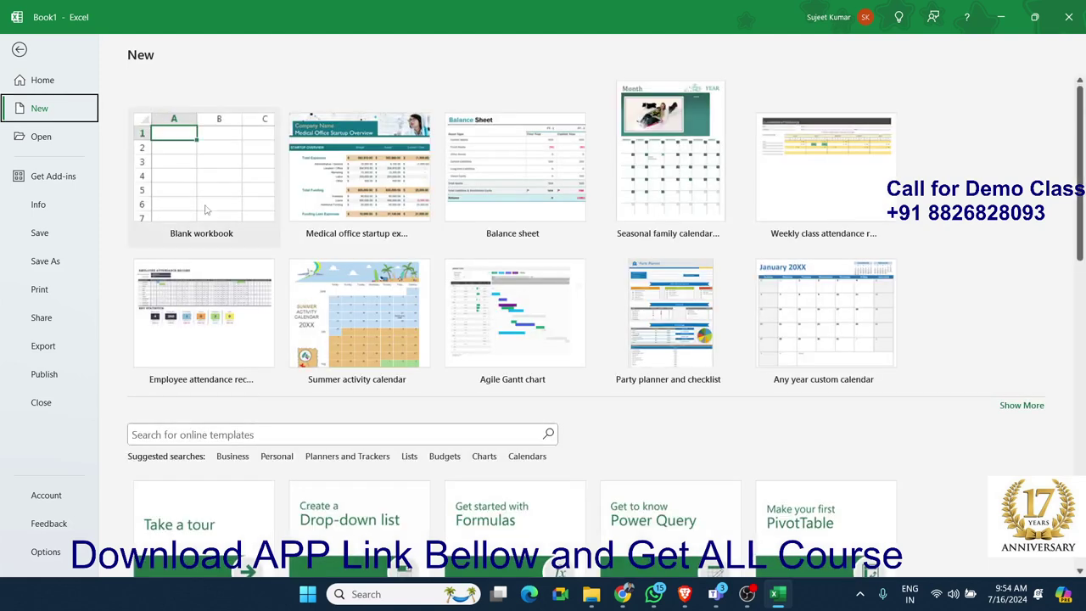
Step: Find the Shift work calendar among the Calendars templates and create a workbook from it
scroll(255, 237, down, 1)
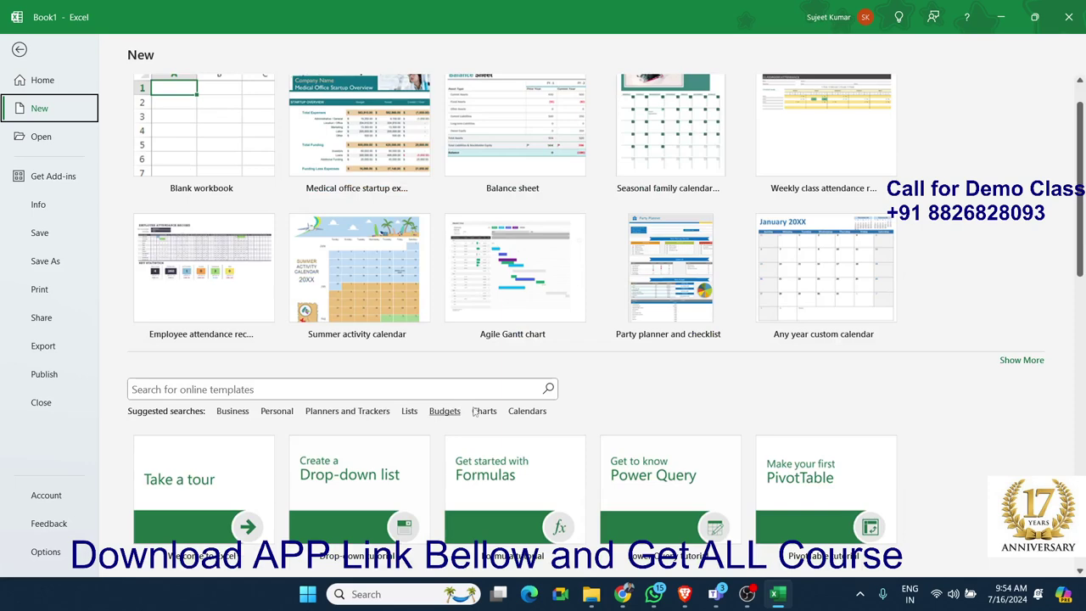
click(527, 415)
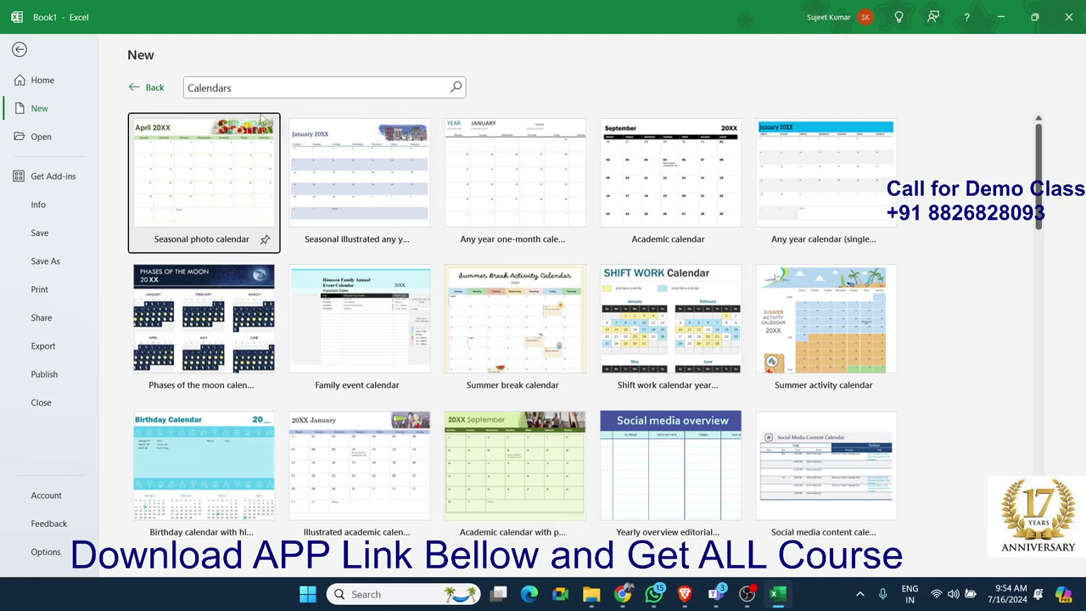
scroll(509, 280, down, 3)
scroll(594, 306, down, 2)
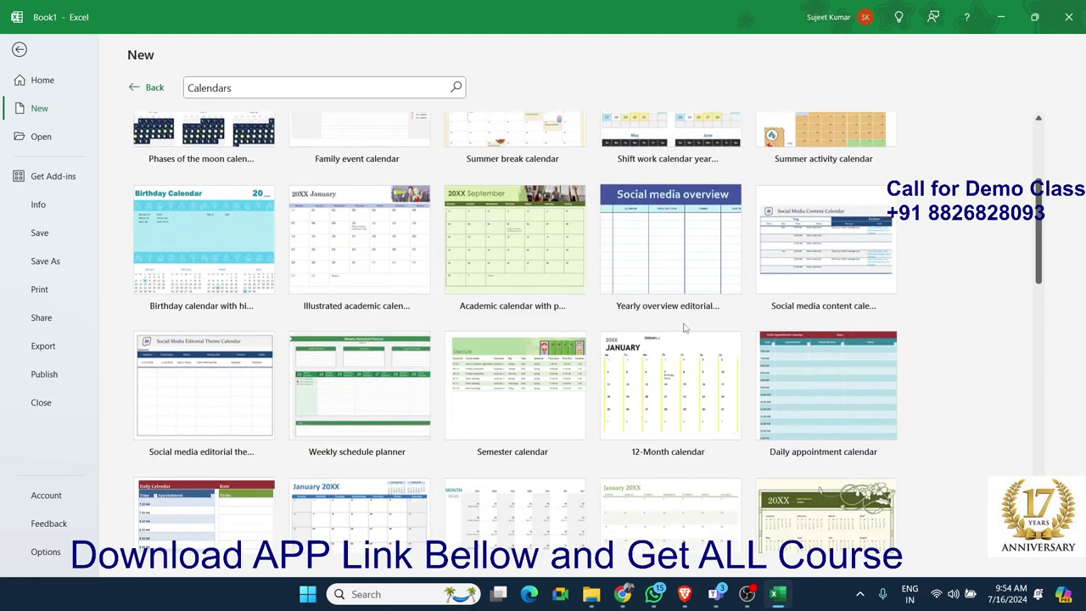
scroll(684, 327, down, 3)
scroll(684, 327, down, 3)
scroll(685, 328, down, 2)
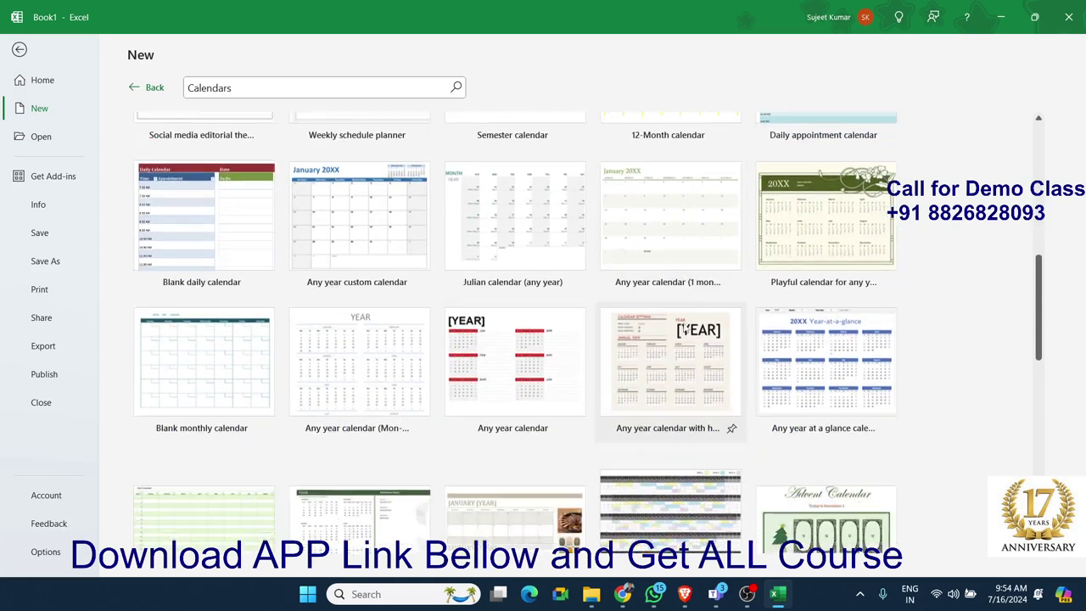
scroll(685, 327, down, 2)
scroll(684, 327, down, 2)
scroll(684, 328, down, 2)
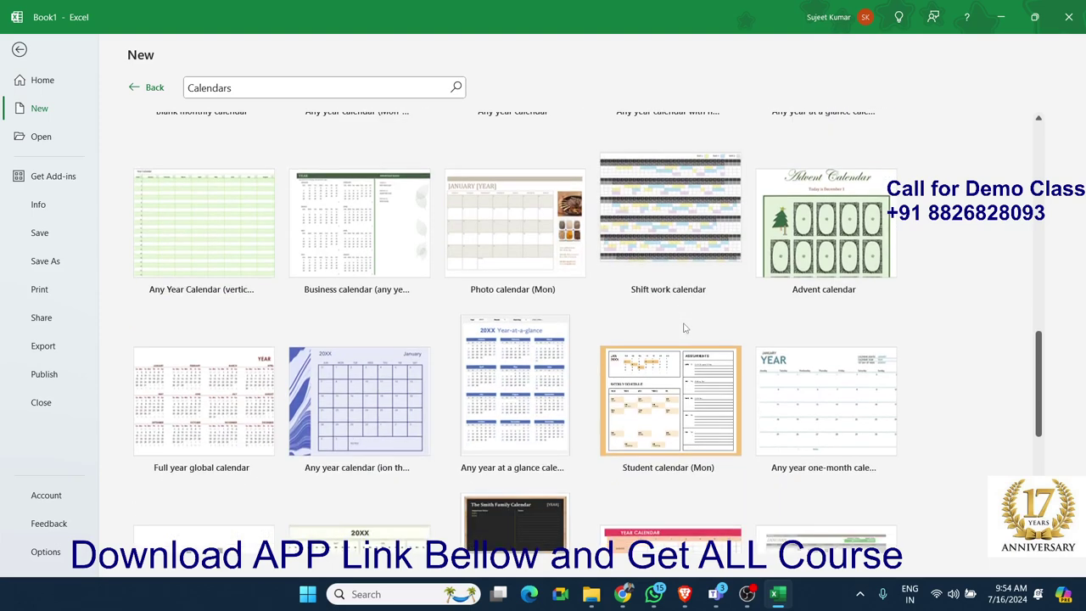
click(677, 263)
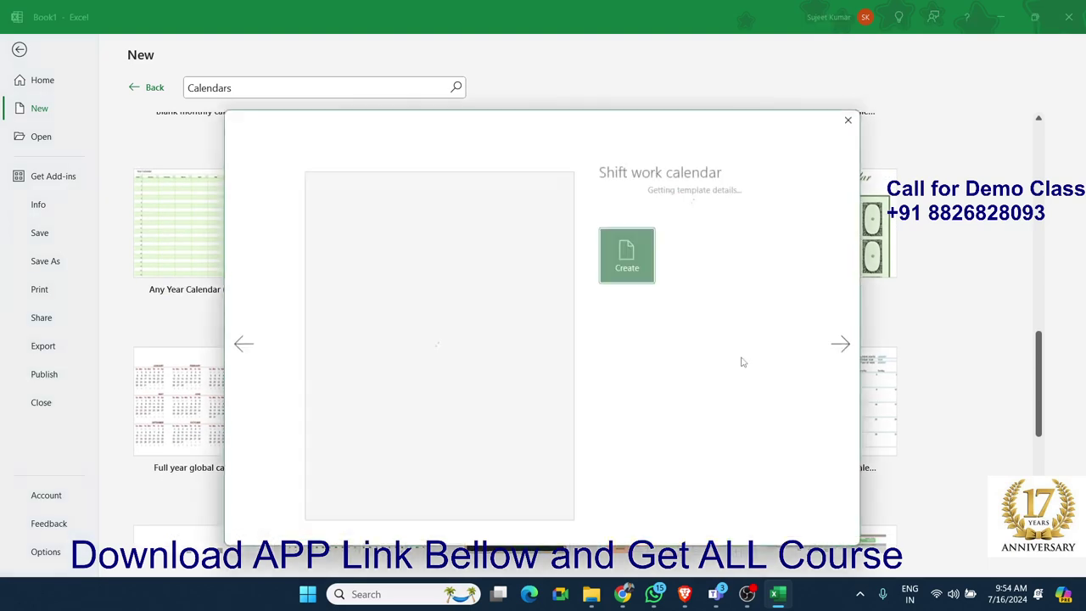
click(631, 259)
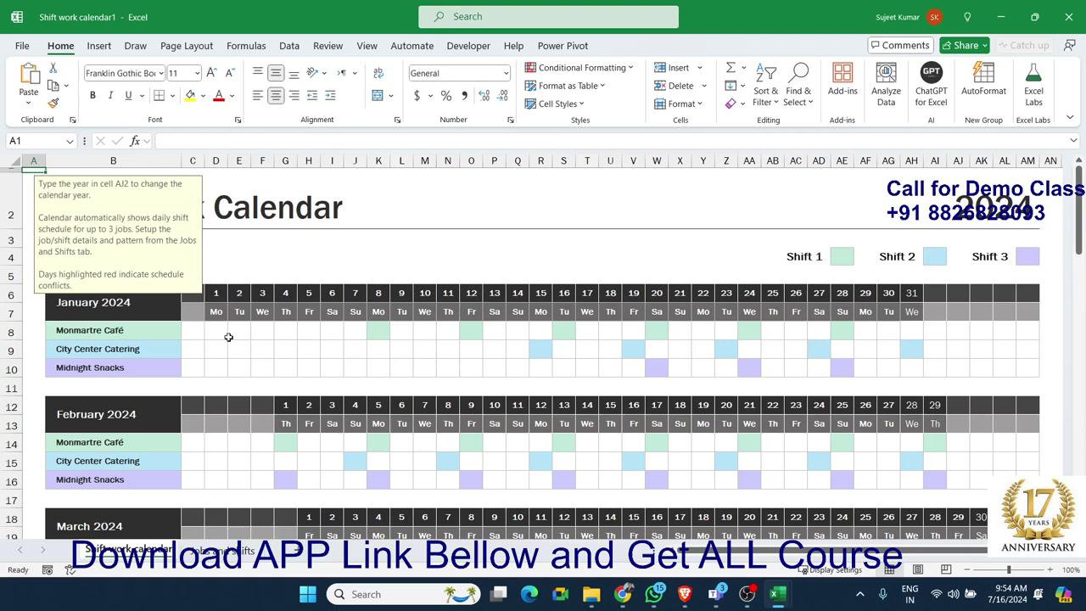
Step: Dismiss the year-entry note, then inspect the three job rows and the shift formulas in E8 and E9
click(226, 336)
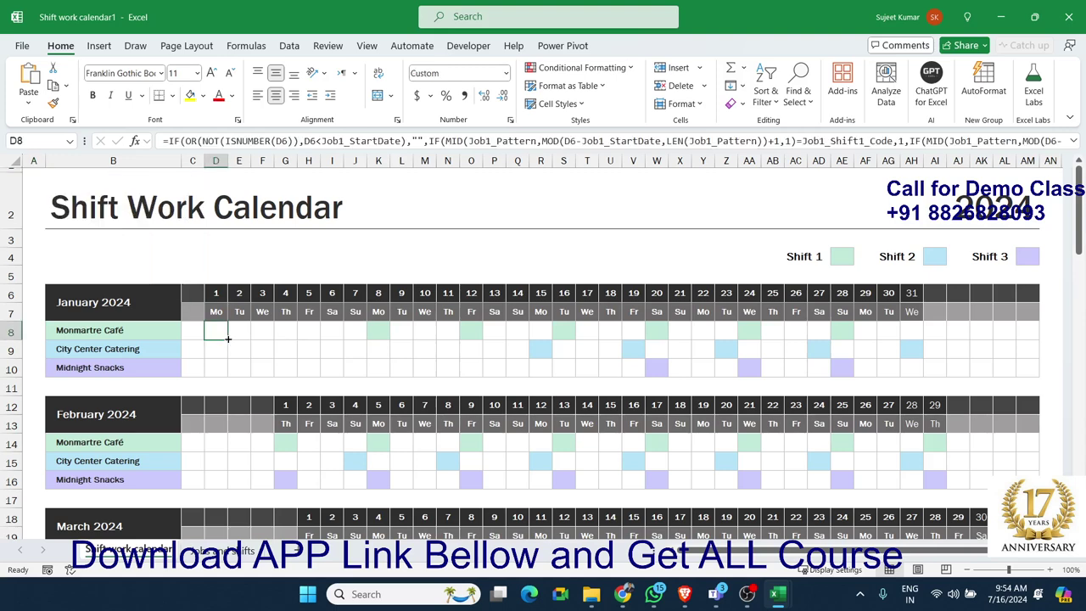
click(115, 338)
click(119, 350)
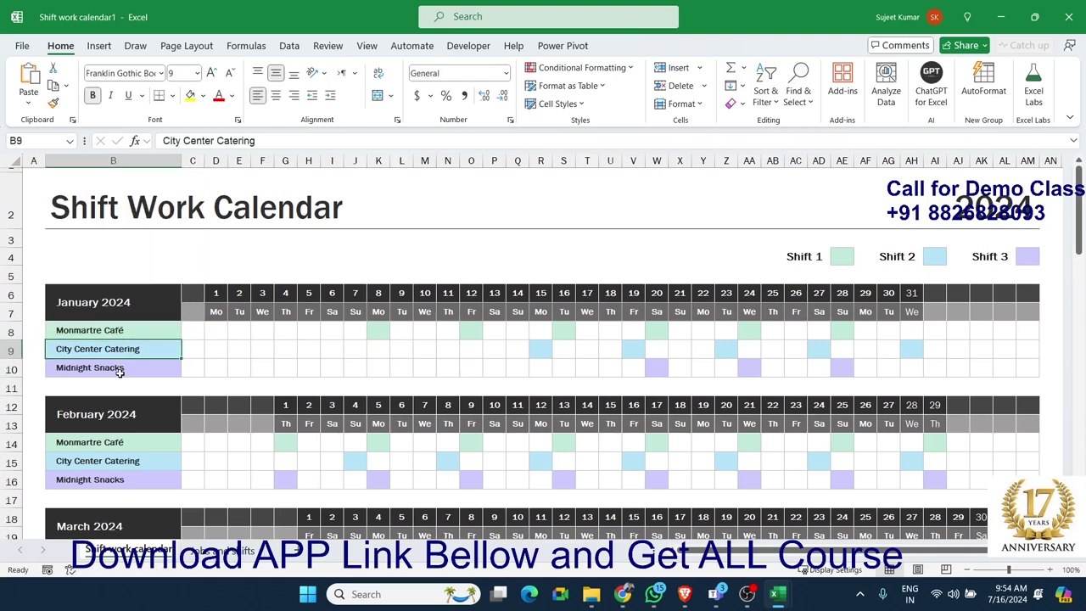
click(119, 371)
click(229, 346)
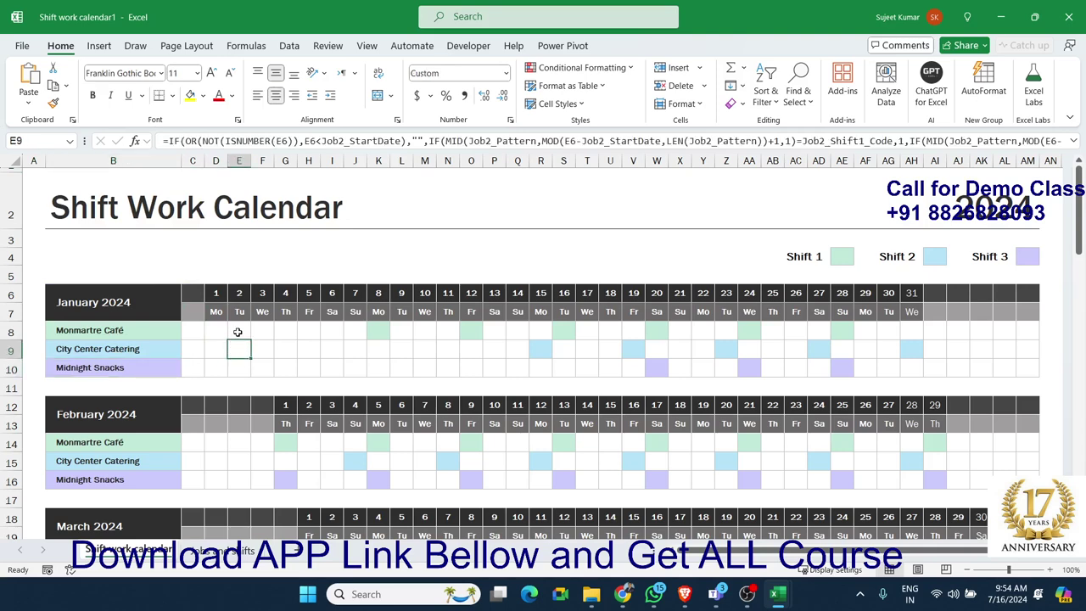
click(238, 332)
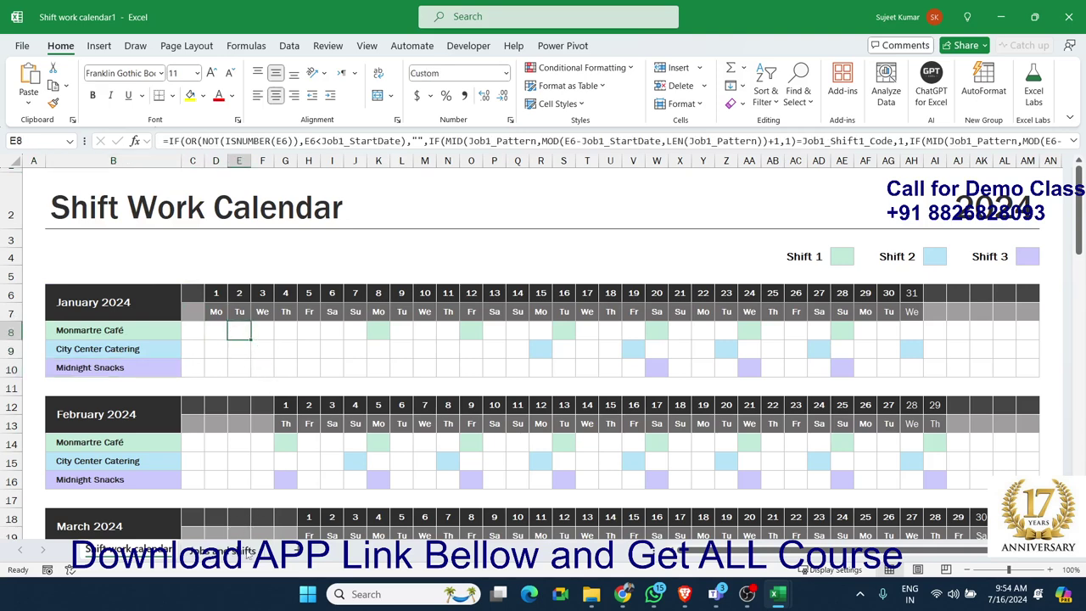
Step: On the Jobs and shifts sheet, inspect the shift names, codes and times for Jobs 1 and 2
click(245, 552)
click(289, 320)
click(299, 342)
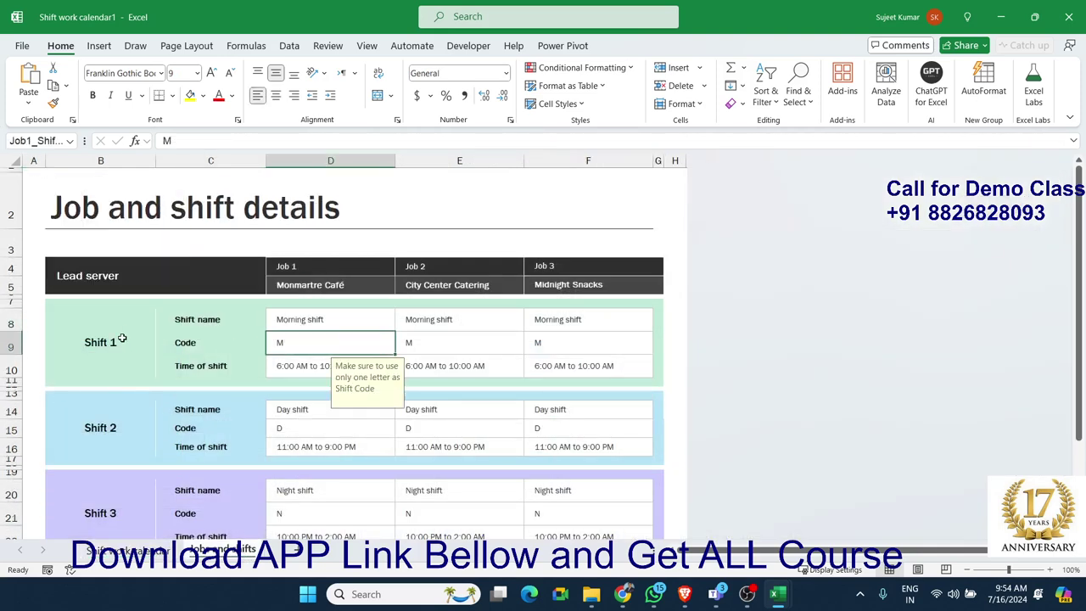
click(122, 338)
click(197, 321)
click(312, 320)
click(439, 319)
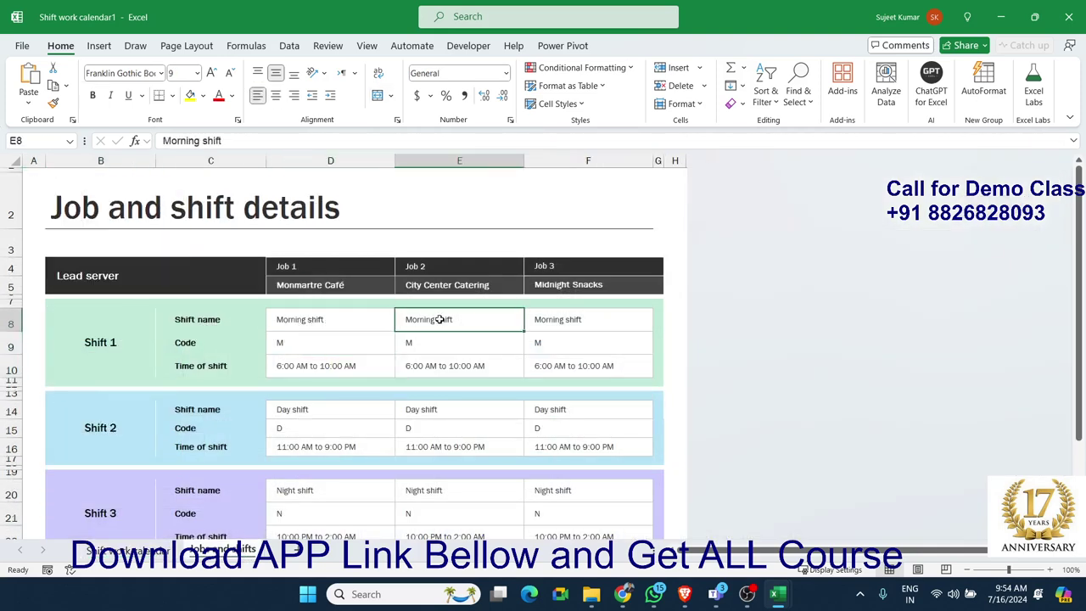
click(353, 340)
click(317, 366)
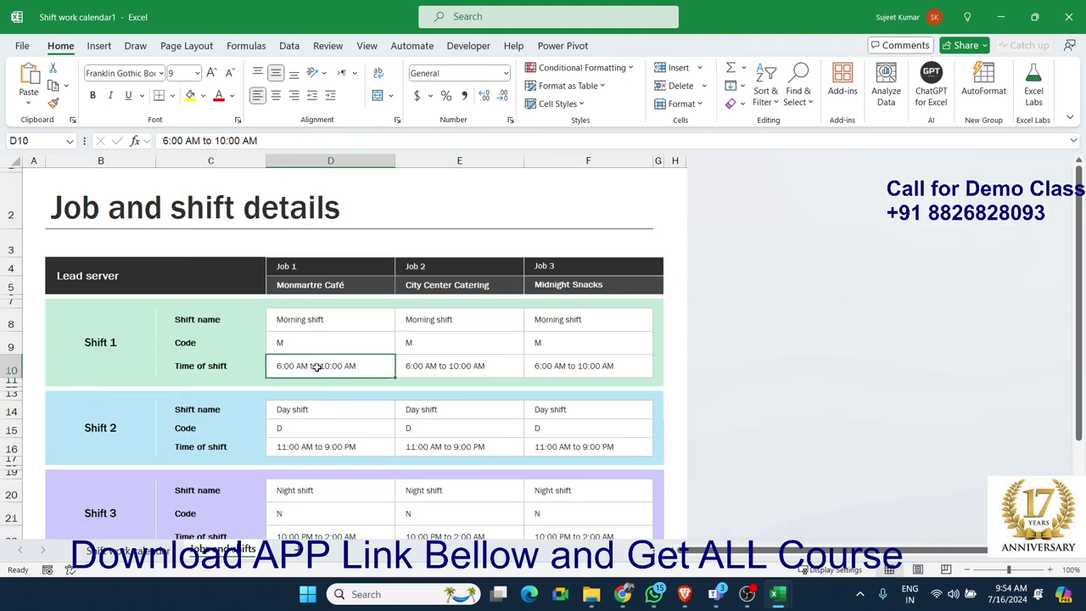
click(422, 365)
Step: Check the input guidance for a Job 1 shift code, then go back to the Shift work calendar sheet
scroll(422, 364, down, 5)
scroll(422, 364, up, 4)
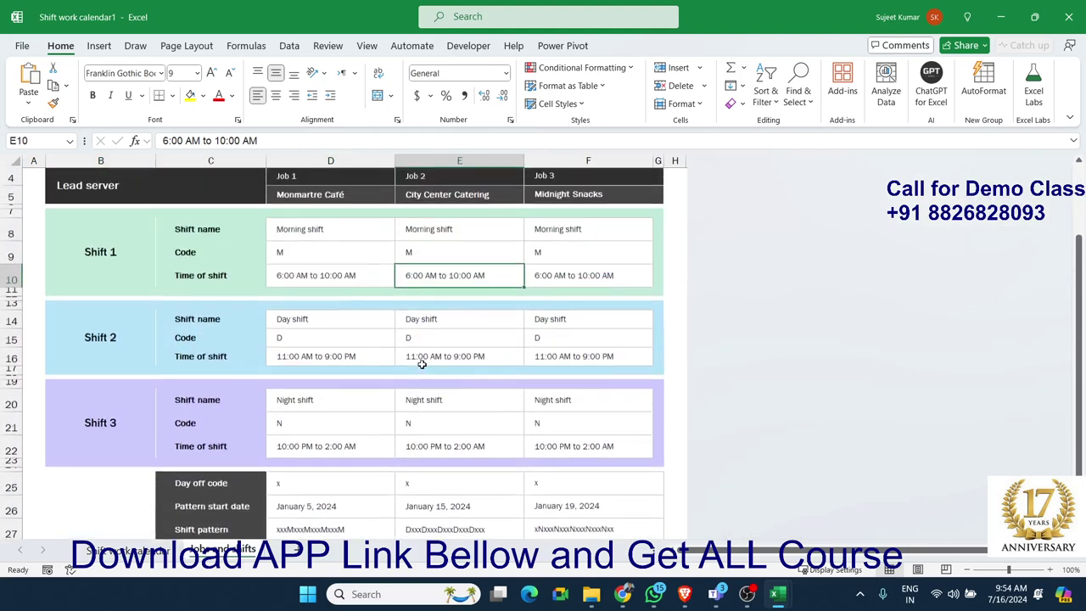
scroll(421, 364, up, 1)
click(307, 427)
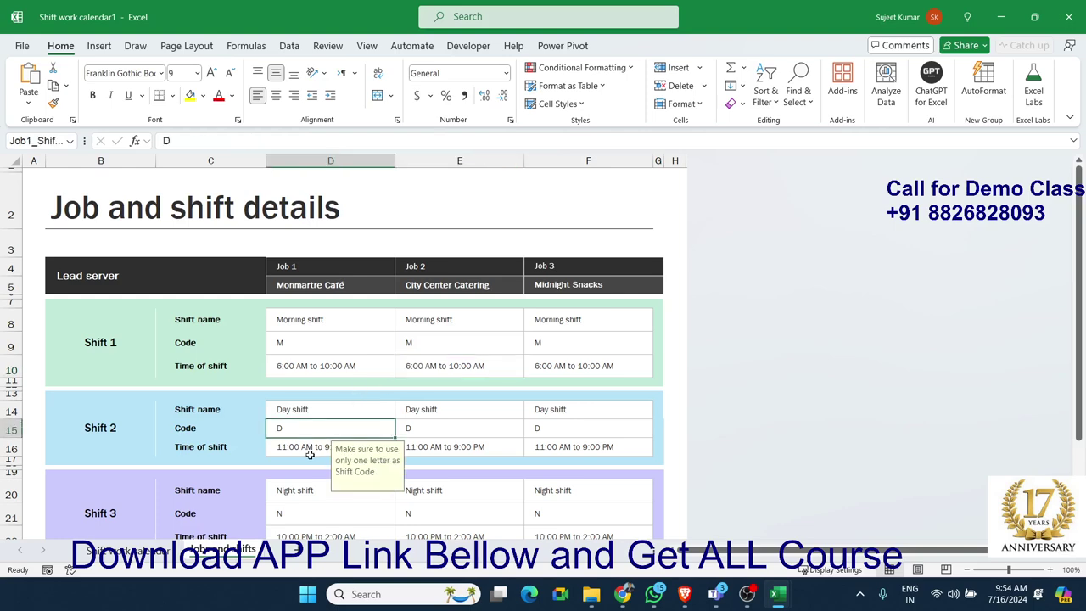
scroll(310, 455, down, 3)
click(128, 549)
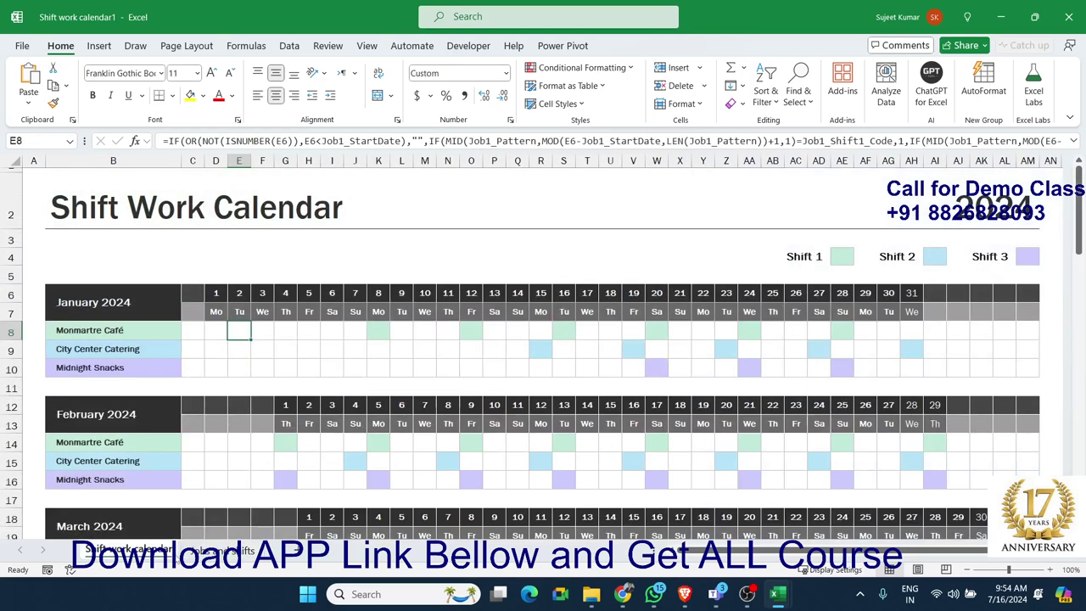
click(214, 353)
click(464, 350)
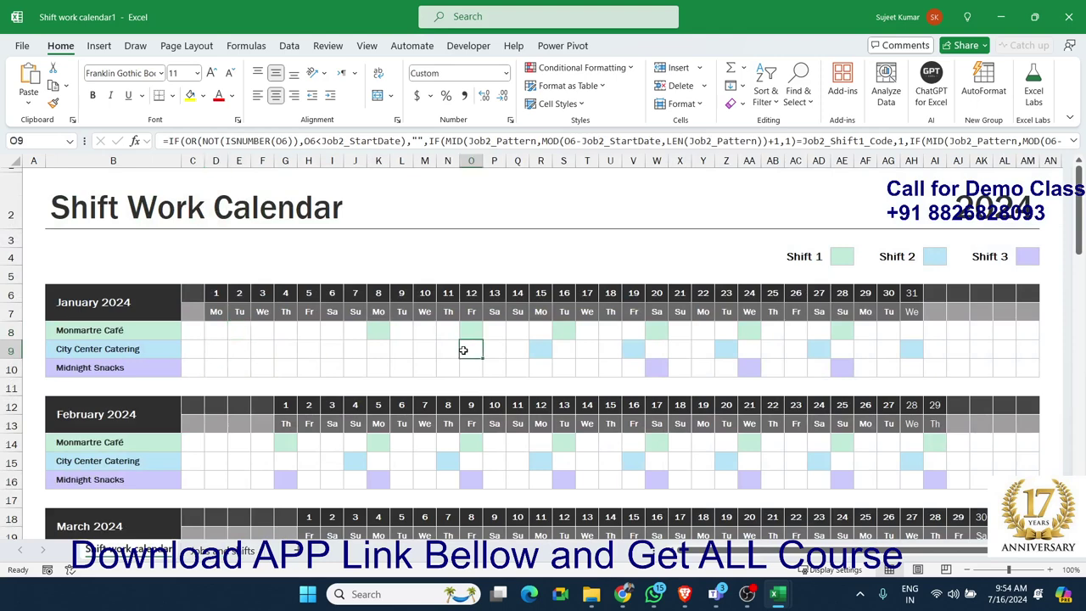
click(382, 333)
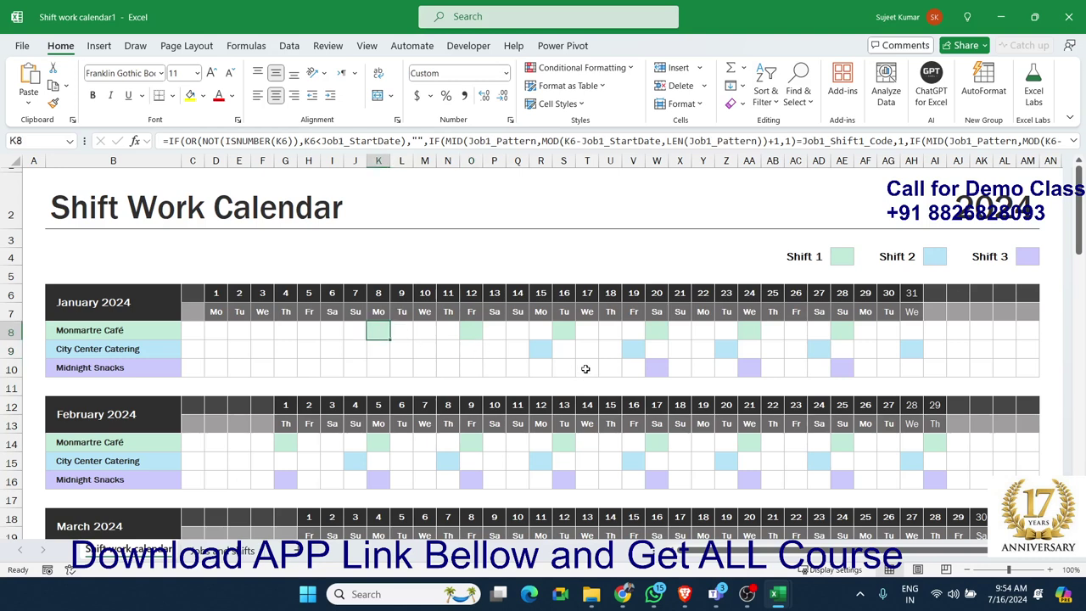
click(516, 349)
click(565, 367)
click(655, 348)
click(657, 368)
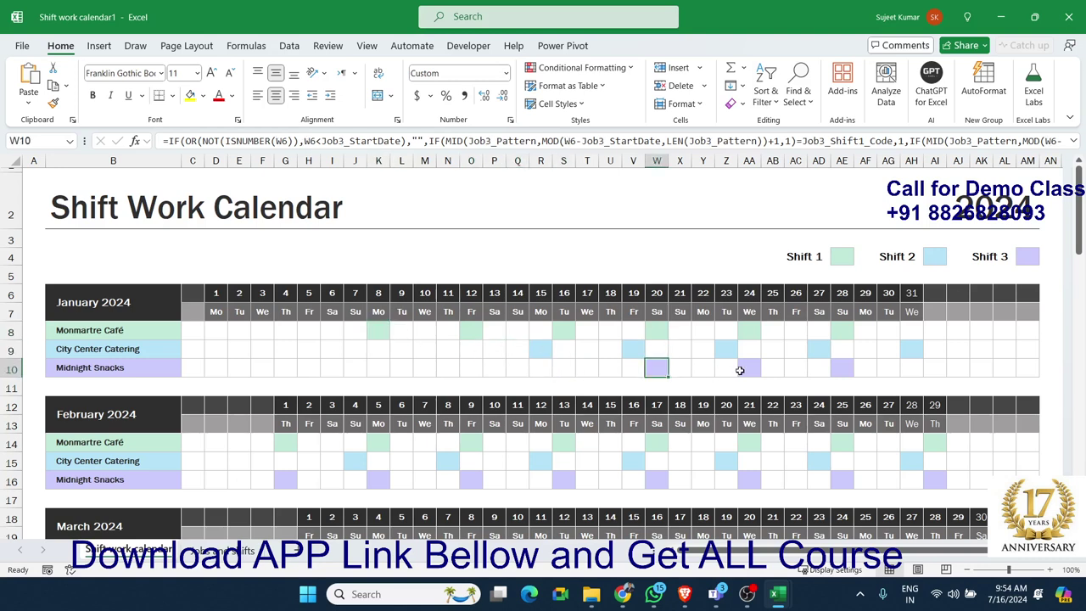
click(740, 370)
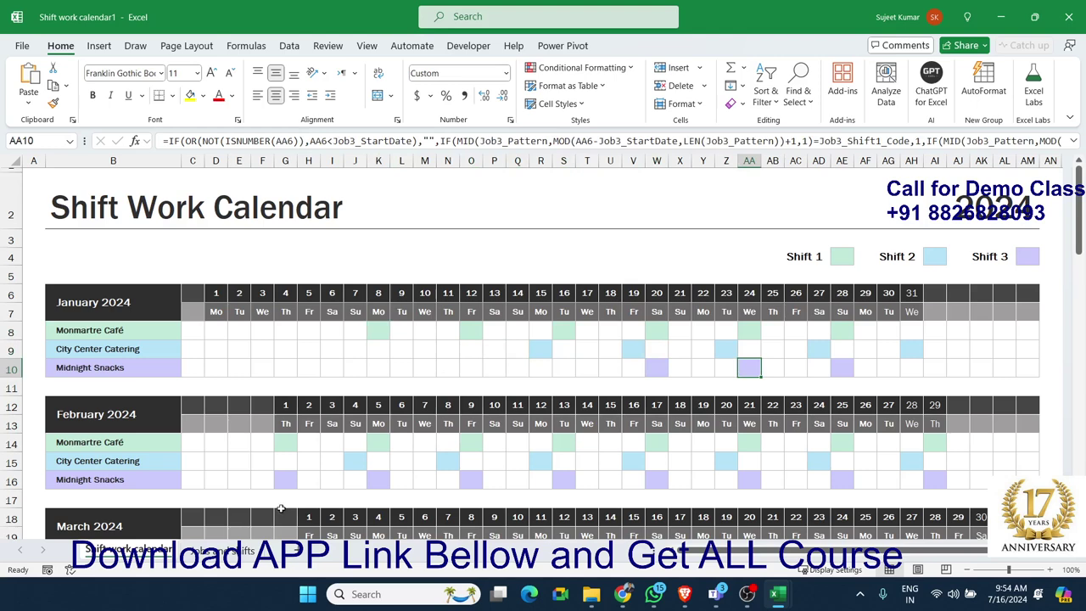
click(820, 257)
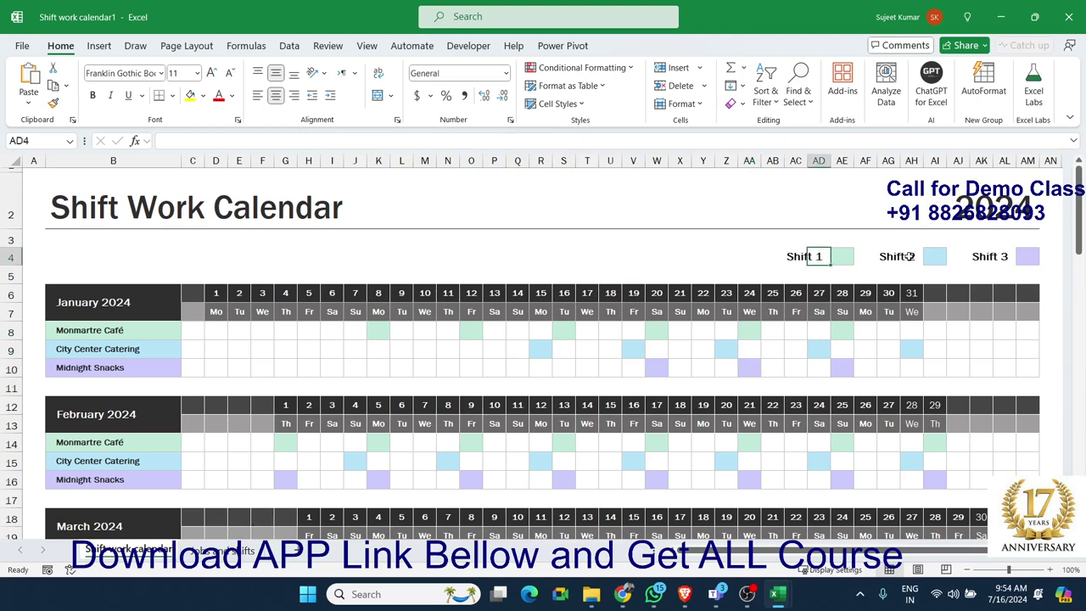
click(907, 256)
click(988, 256)
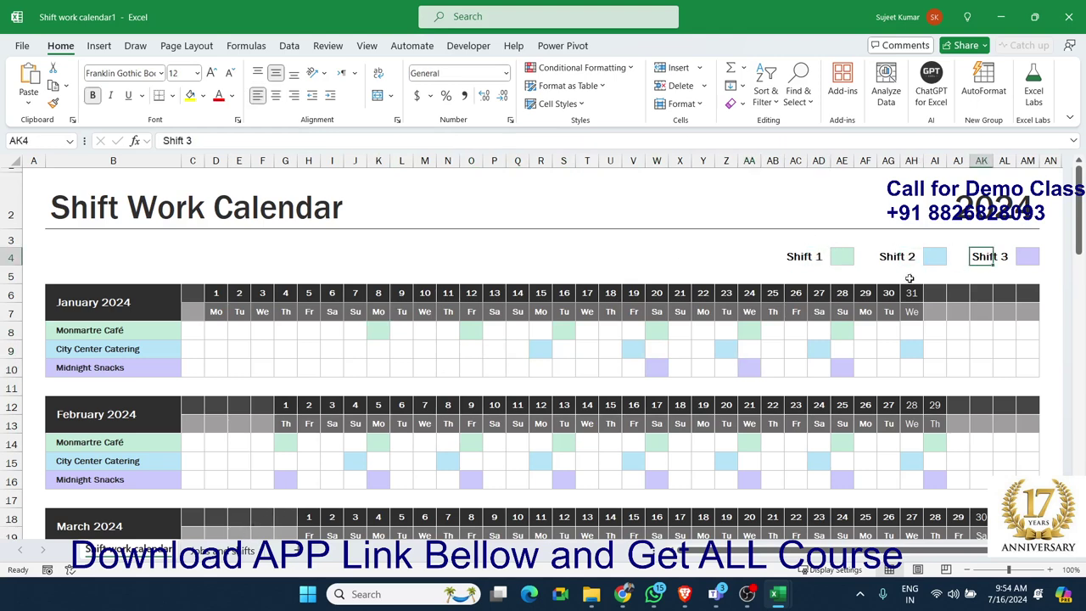
click(371, 334)
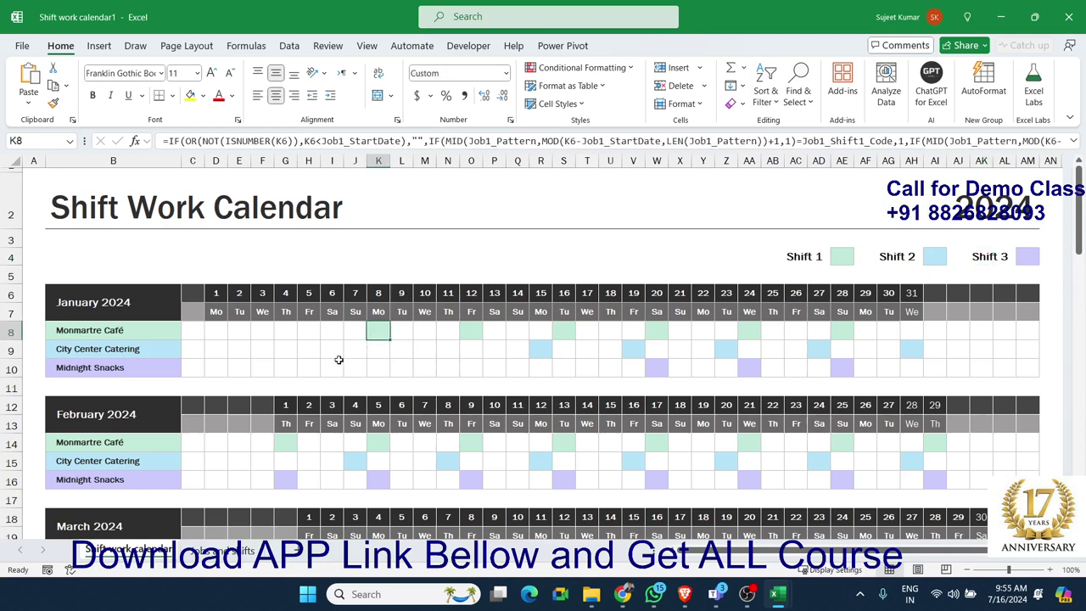
click(478, 334)
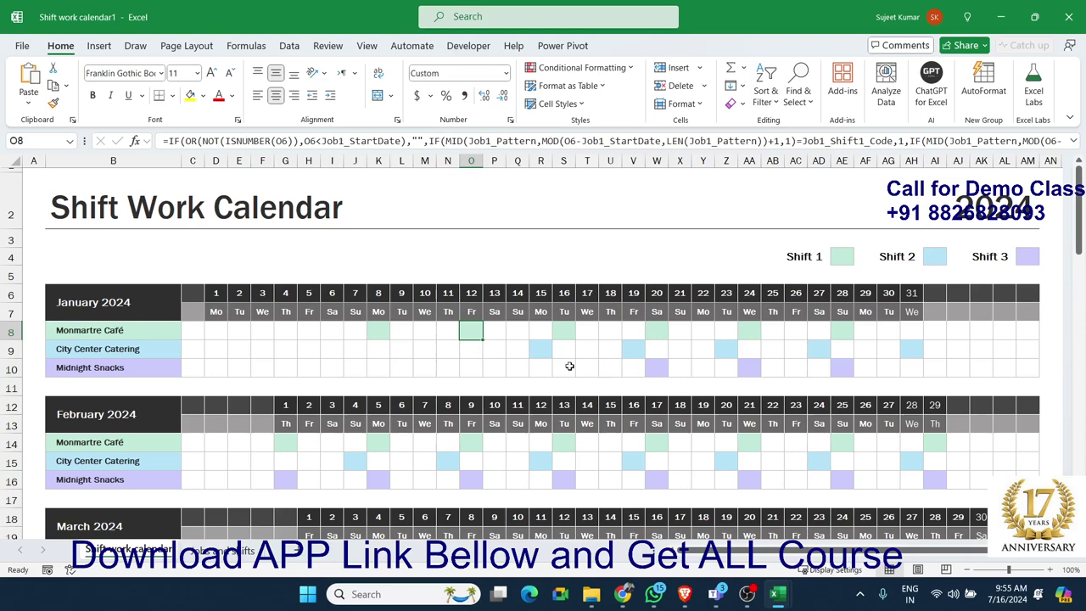
click(670, 372)
scroll(667, 375, down, 1)
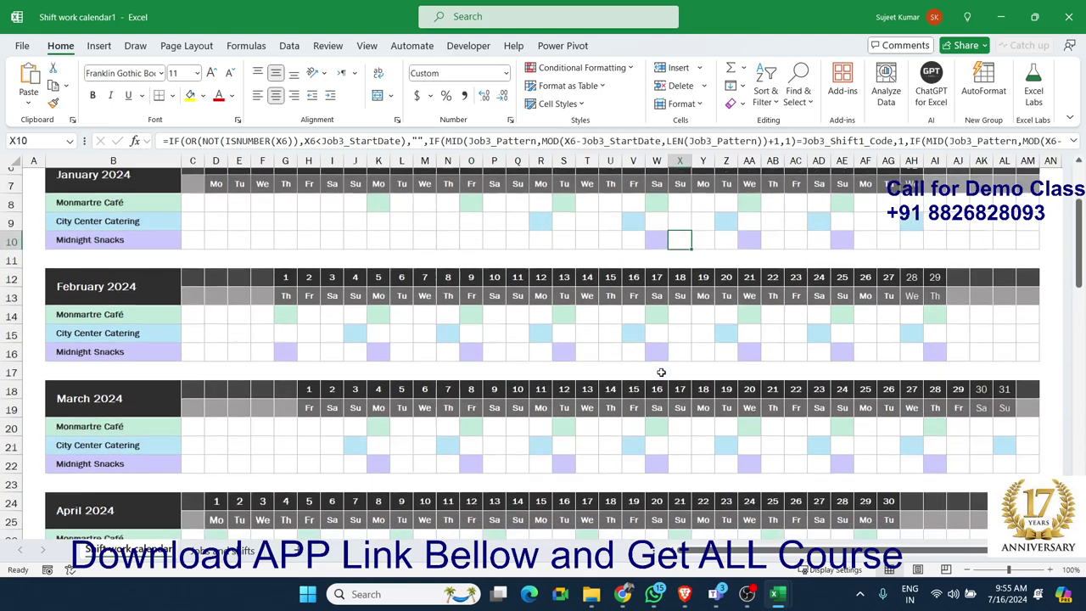
scroll(665, 374, down, 4)
scroll(663, 374, down, 3)
scroll(660, 372, down, 2)
scroll(660, 372, down, 3)
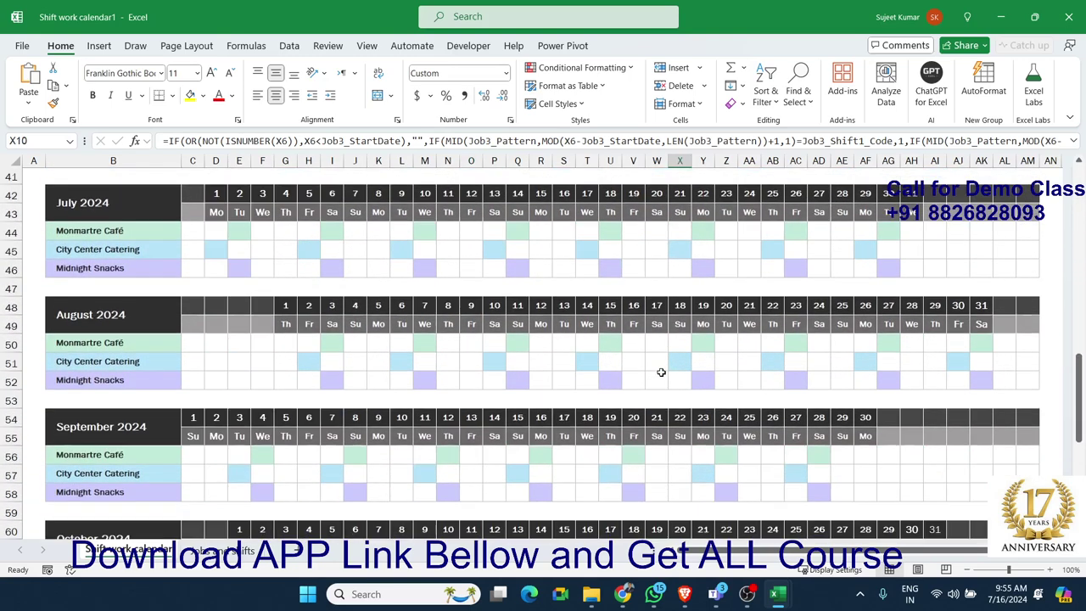
scroll(660, 371, down, 2)
scroll(660, 372, down, 5)
scroll(660, 371, down, 1)
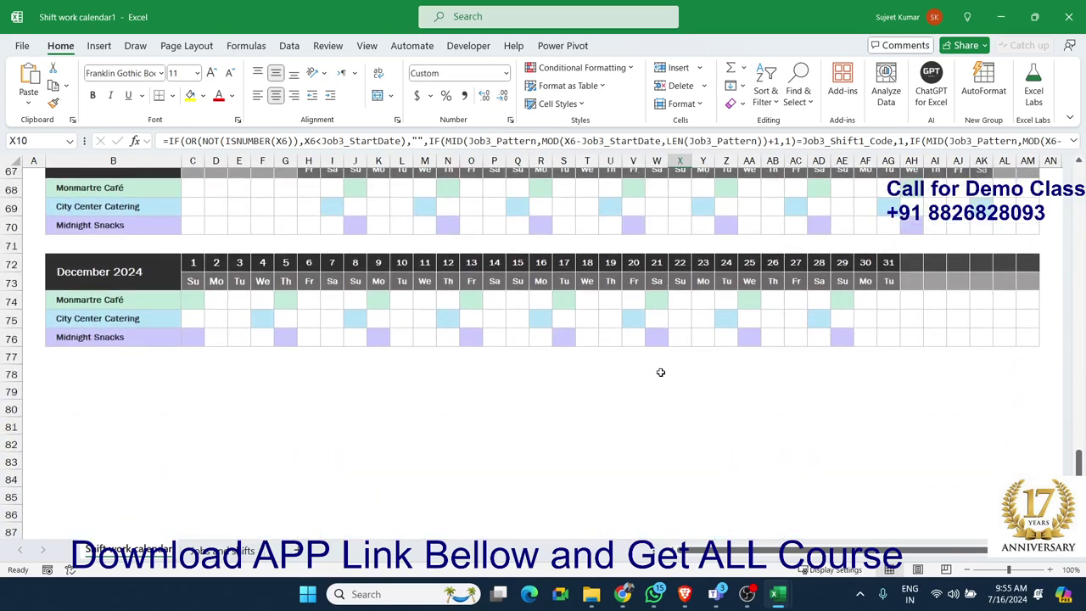
scroll(659, 371, up, 2)
scroll(660, 372, up, 5)
scroll(659, 371, up, 4)
scroll(658, 370, up, 7)
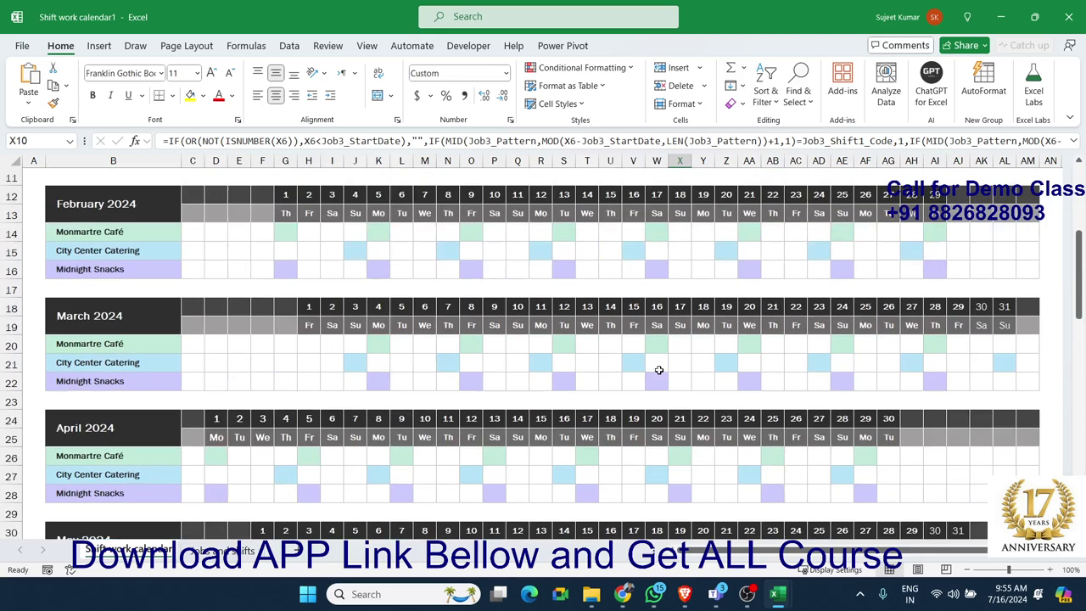
scroll(659, 370, up, 4)
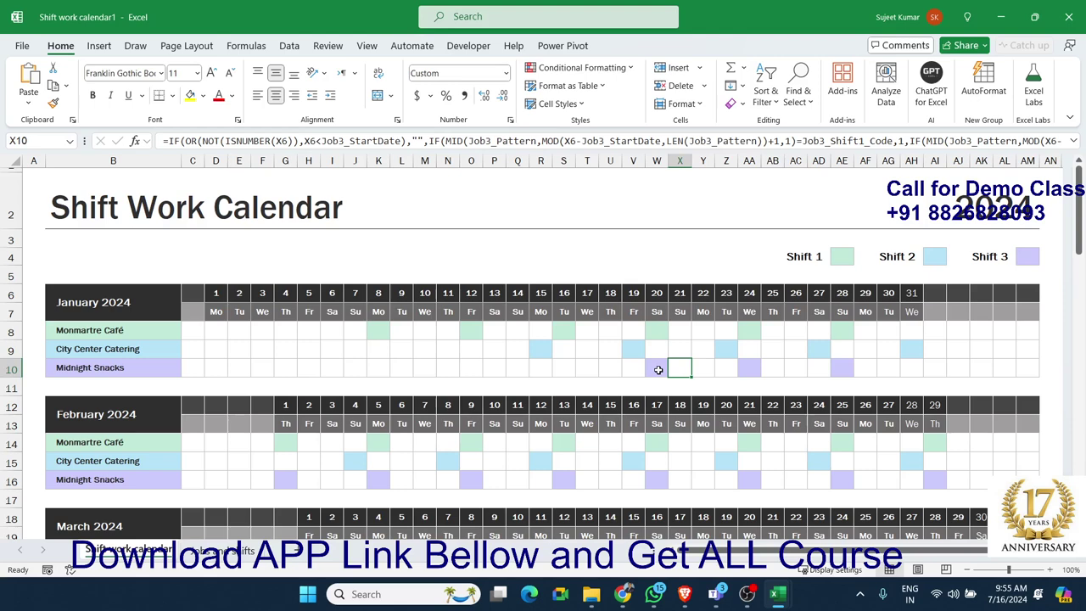
click(842, 259)
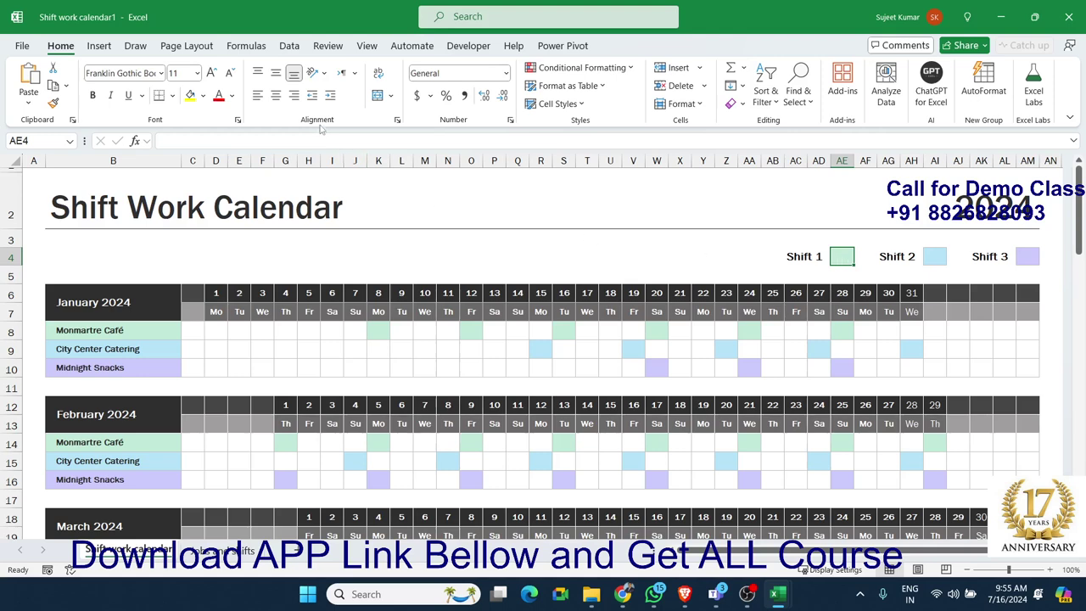
click(204, 96)
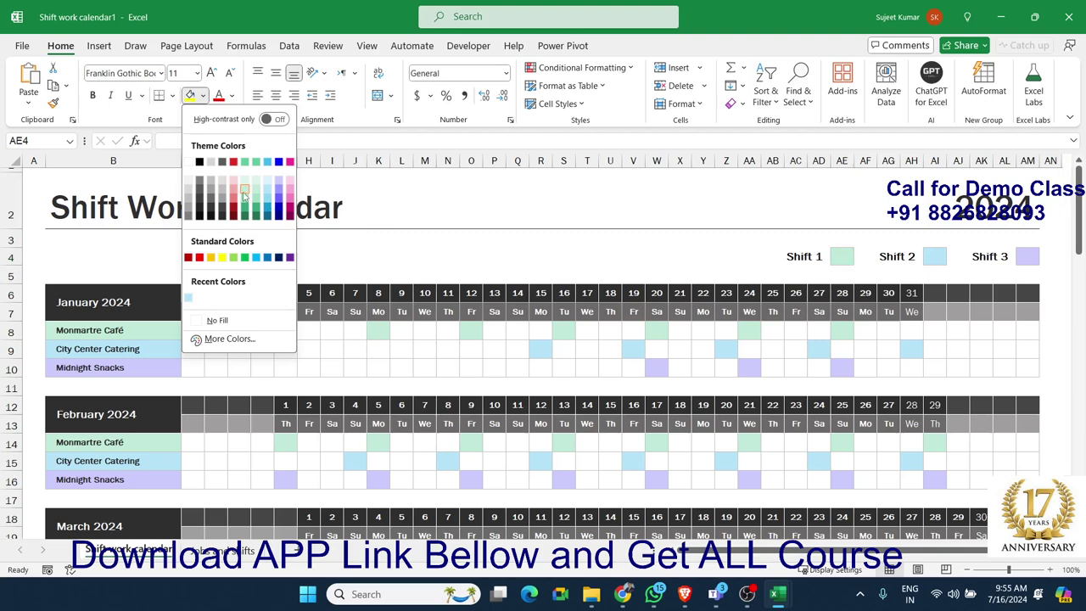
click(235, 343)
click(441, 267)
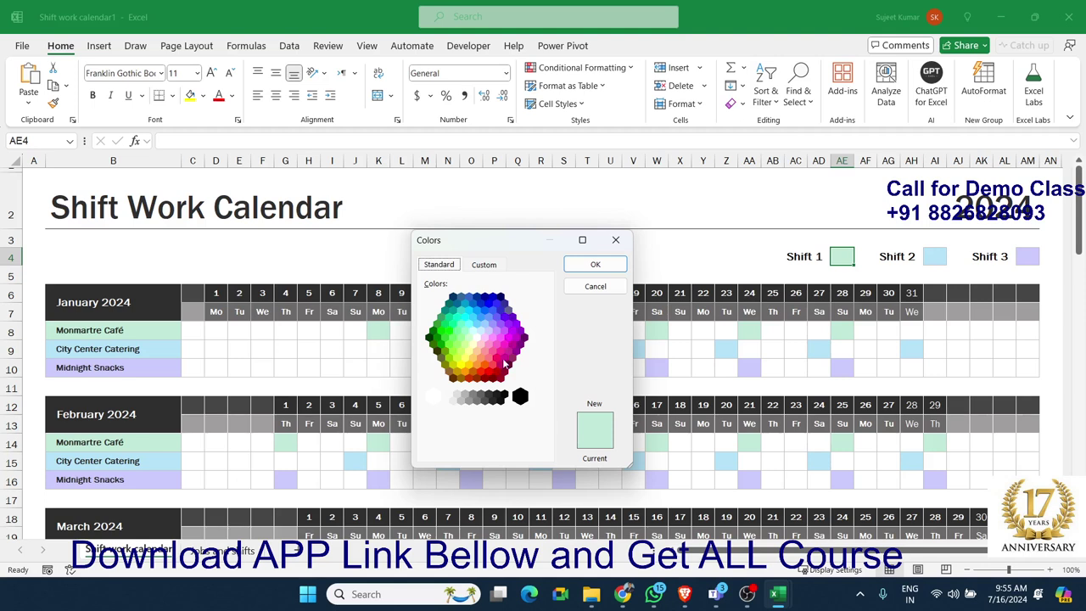
click(609, 289)
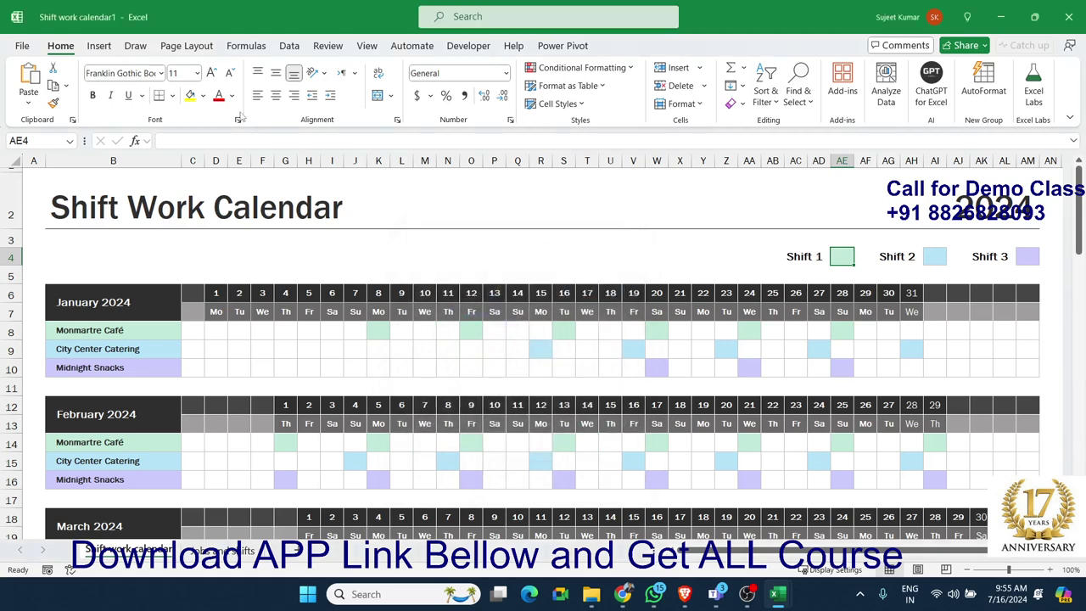
click(202, 95)
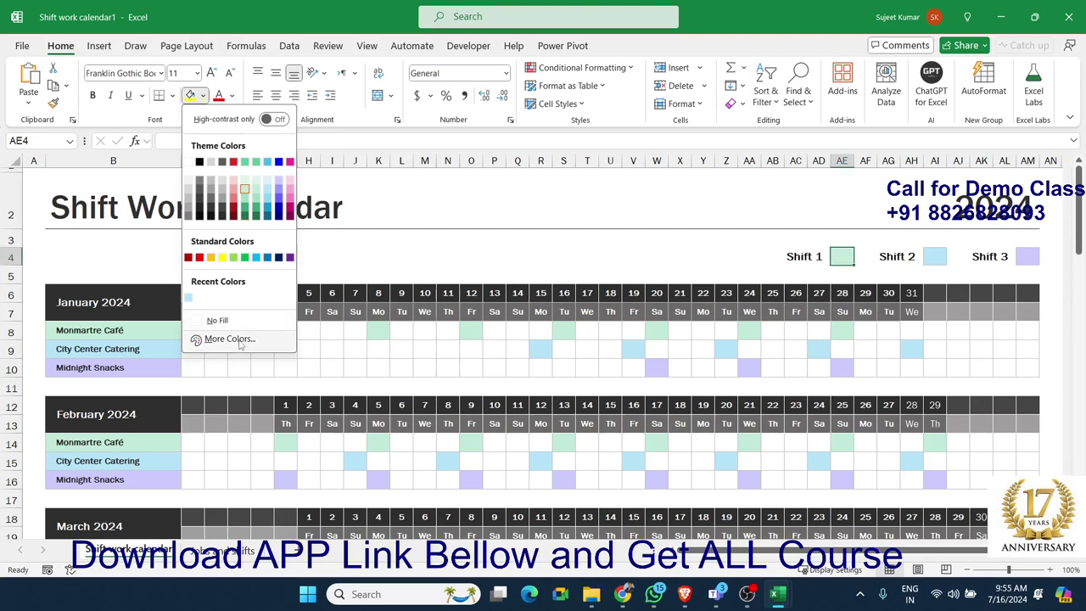
click(222, 338)
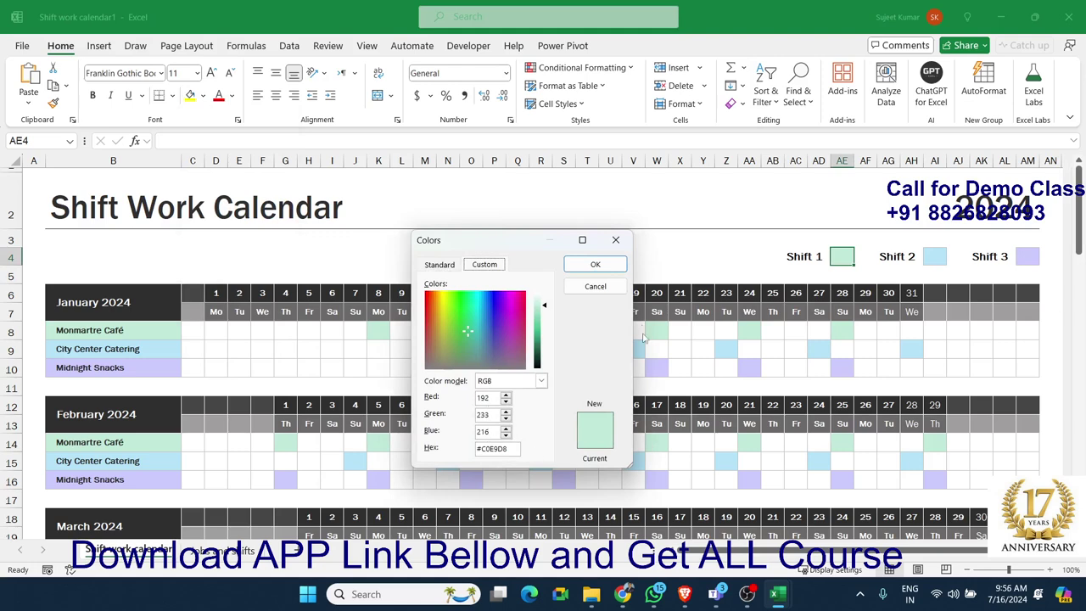
click(604, 287)
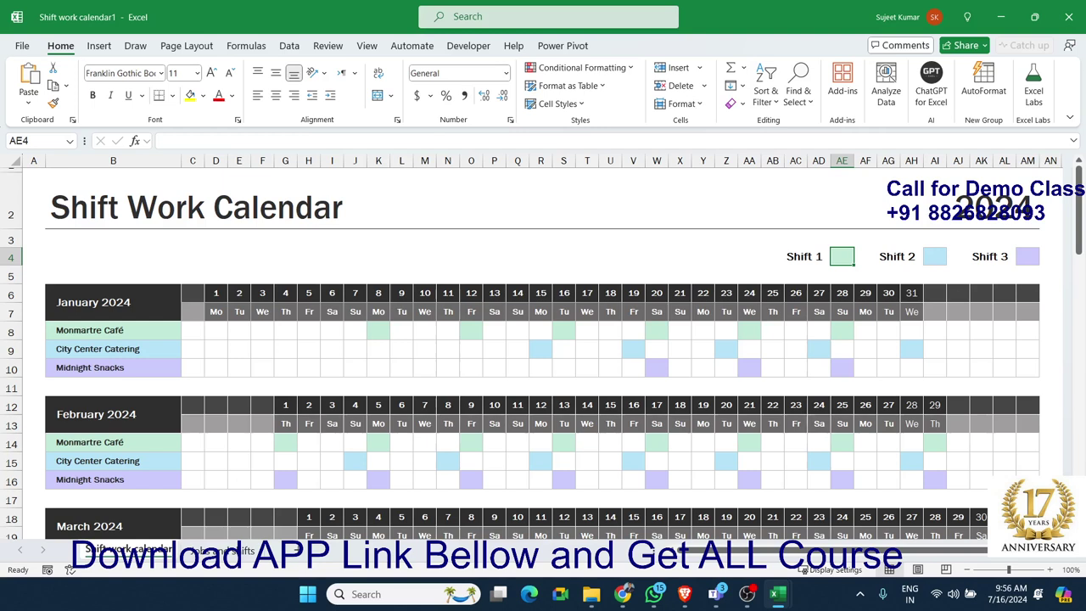
click(622, 593)
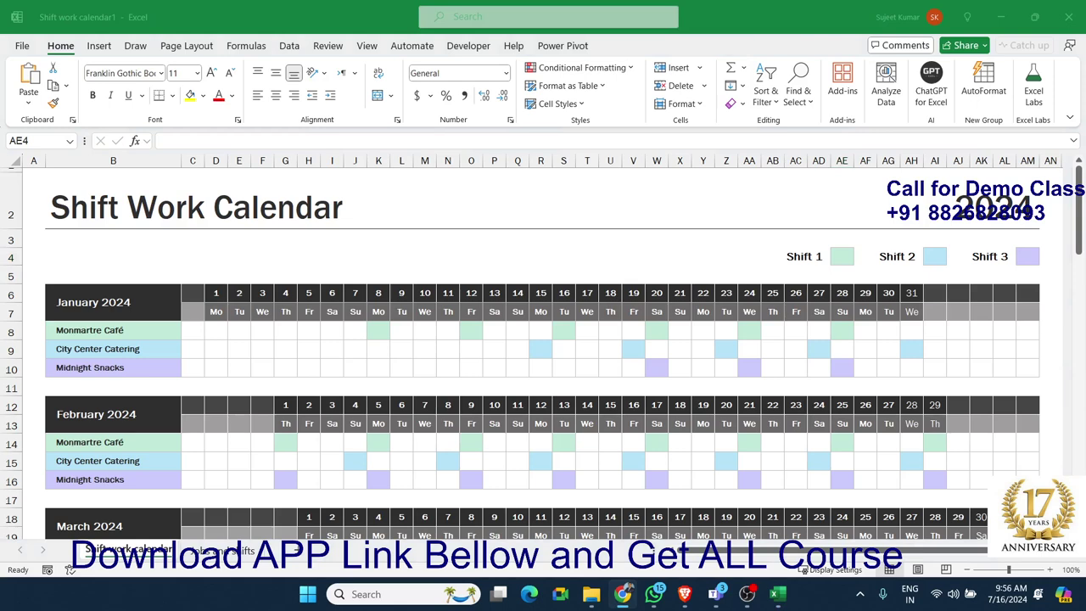
Step: Launch Paint and paste the IPT Excel School logo onto a blank canvas
key(super)
text(p)
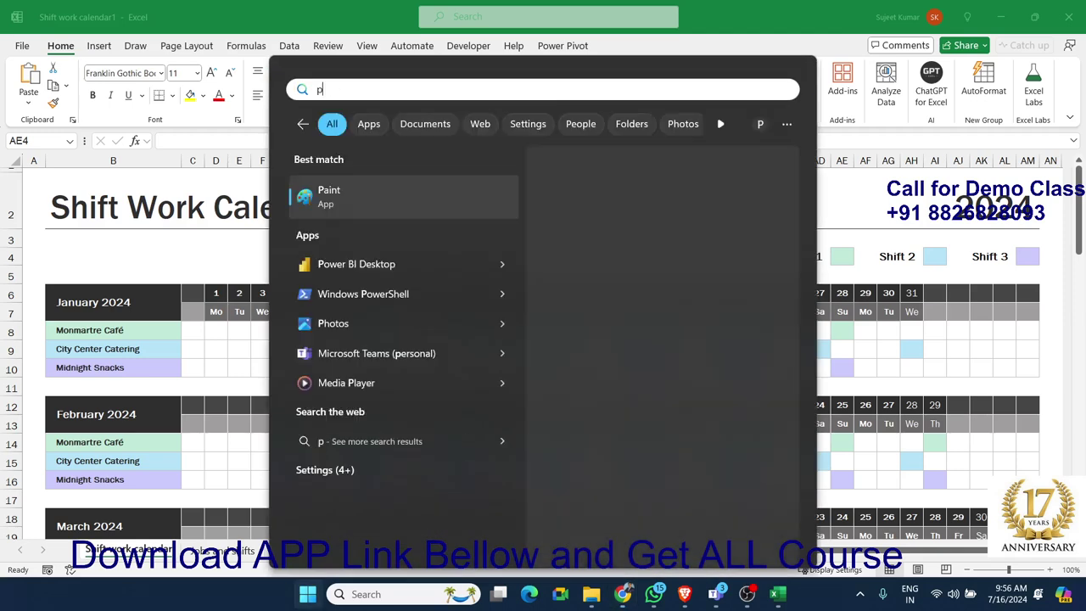
click(684, 203)
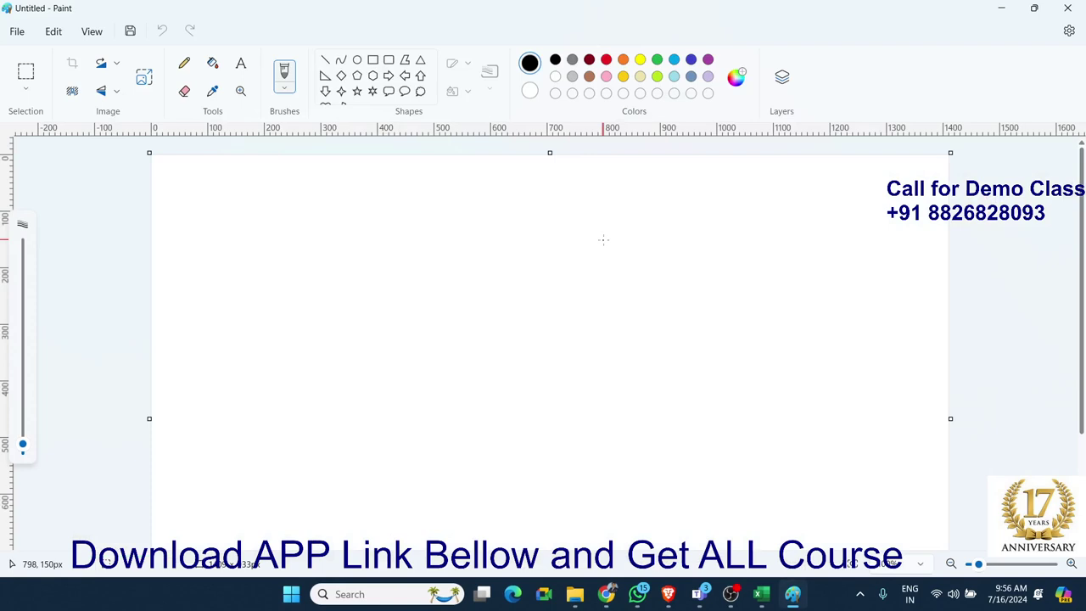
key(ctrl+v)
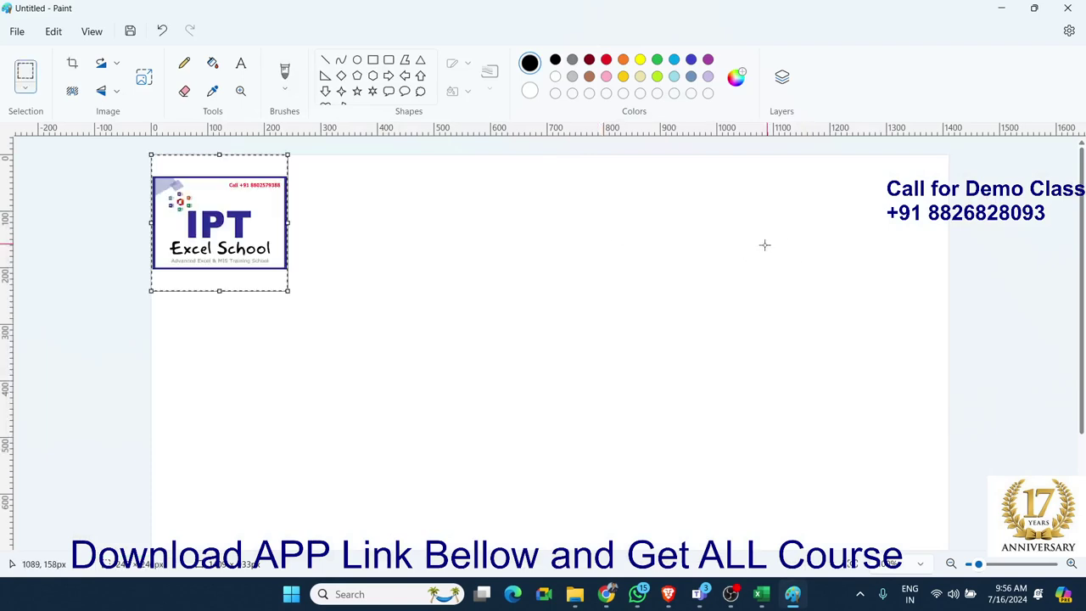
click(357, 233)
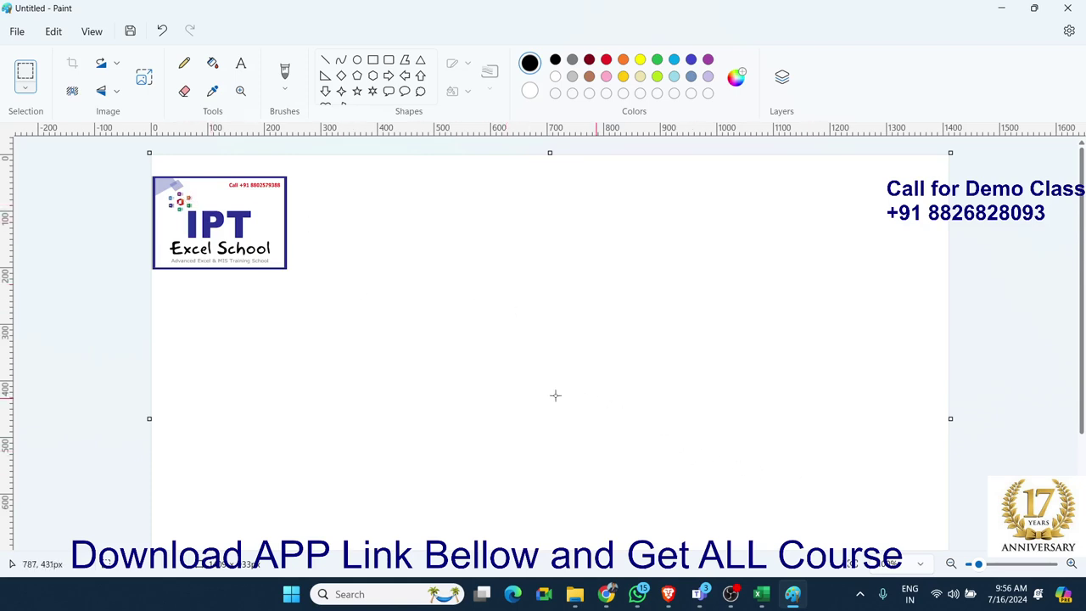
ctrl+scroll(337, 313, up, 4)
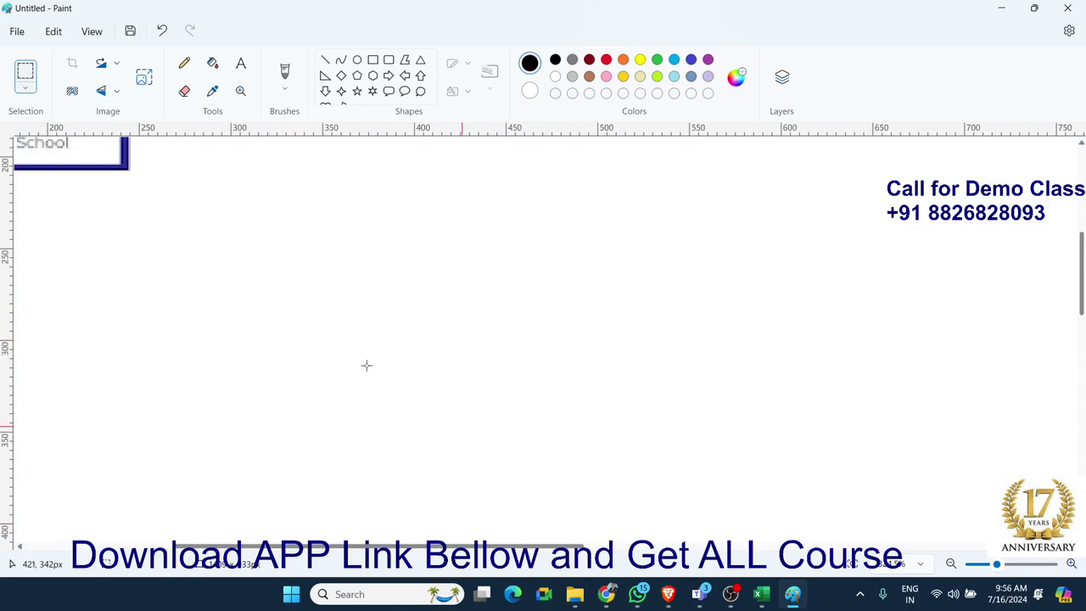
scroll(263, 298, up, 3)
drag(527, 547, 382, 547)
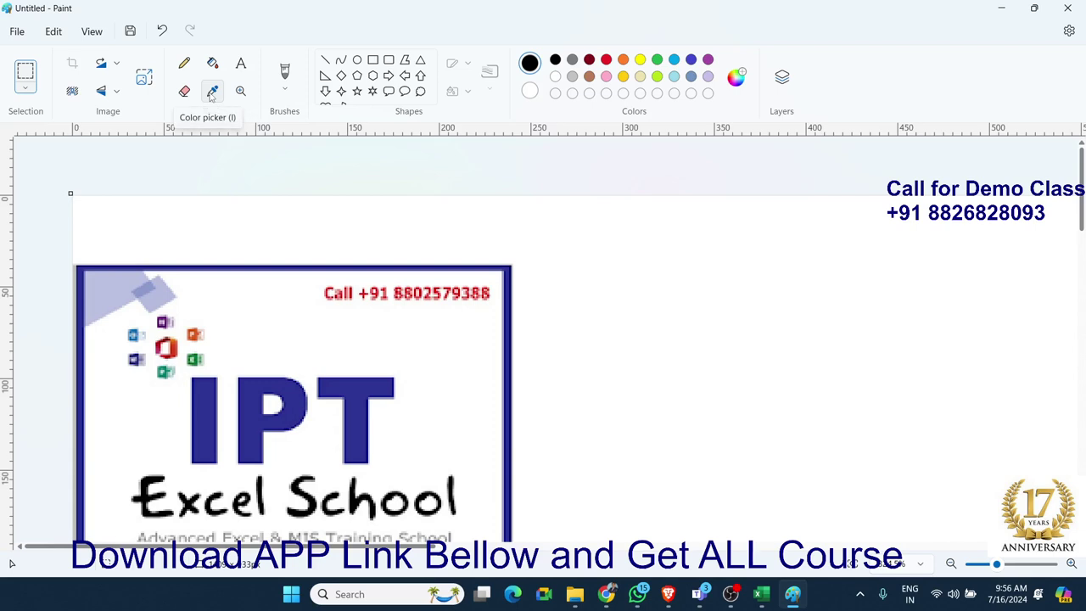
Step: Sample the logo's light-blue shade and show its colour details
click(212, 95)
click(116, 285)
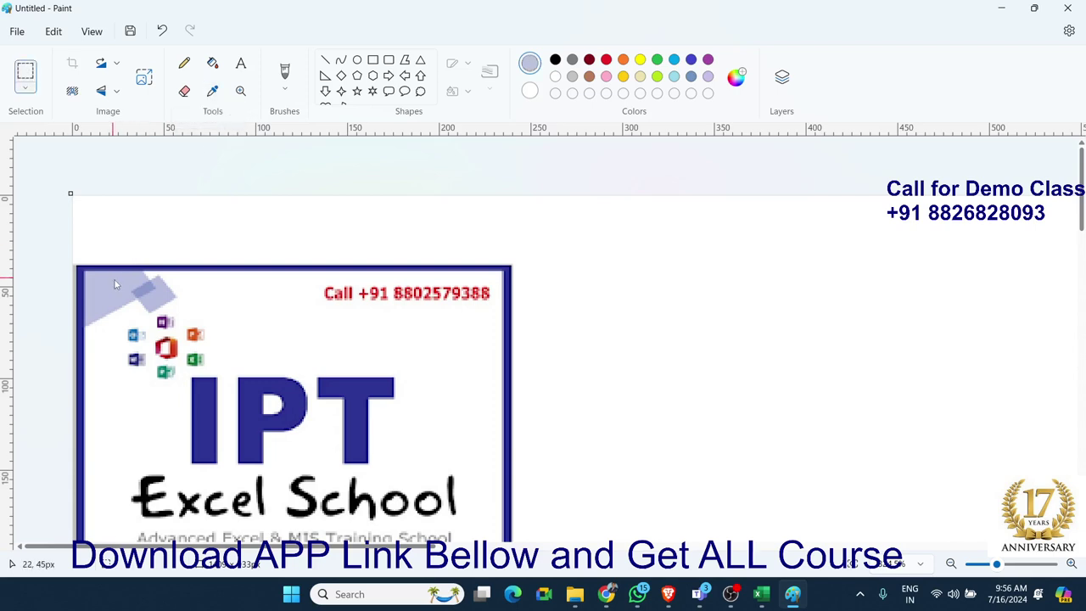
click(736, 78)
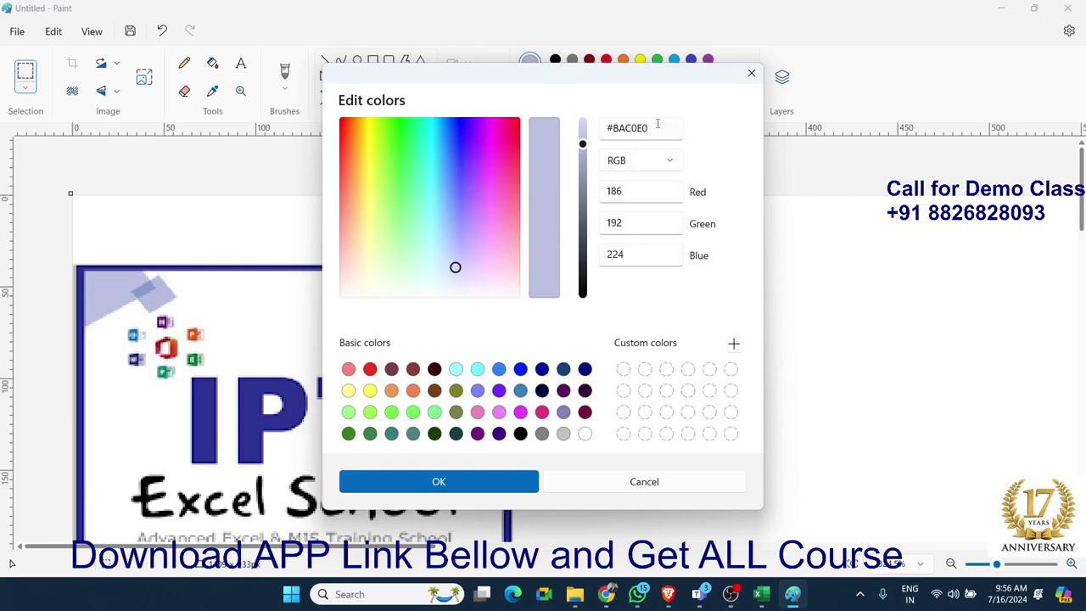
Step: Highlight the hex code #BAC0E0 in Paint, then select I6:M14 back in Excel
drag(657, 127, 543, 131)
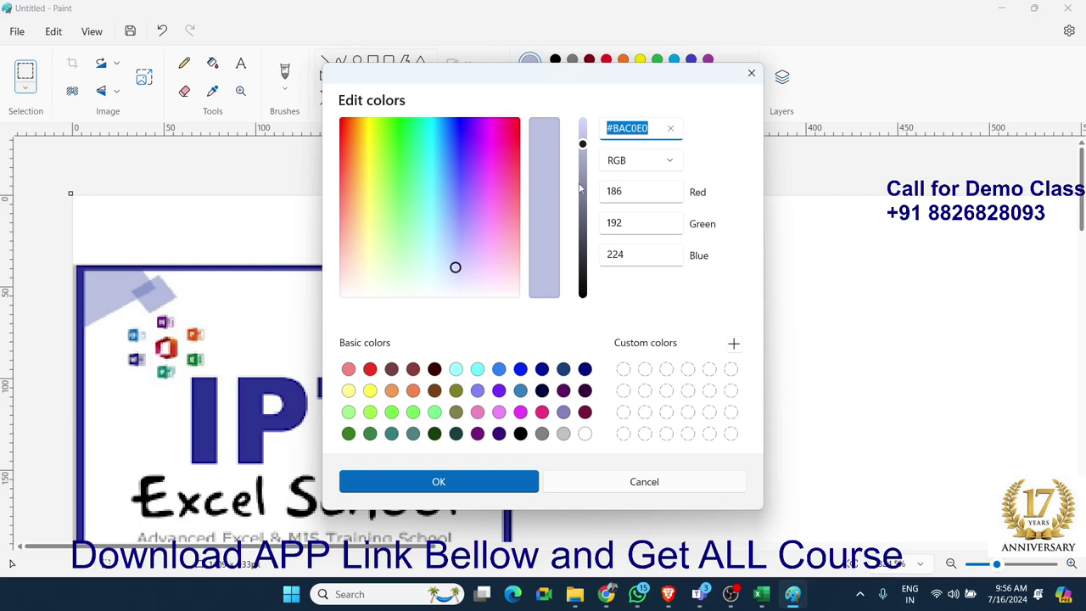
mouse_move(760, 594)
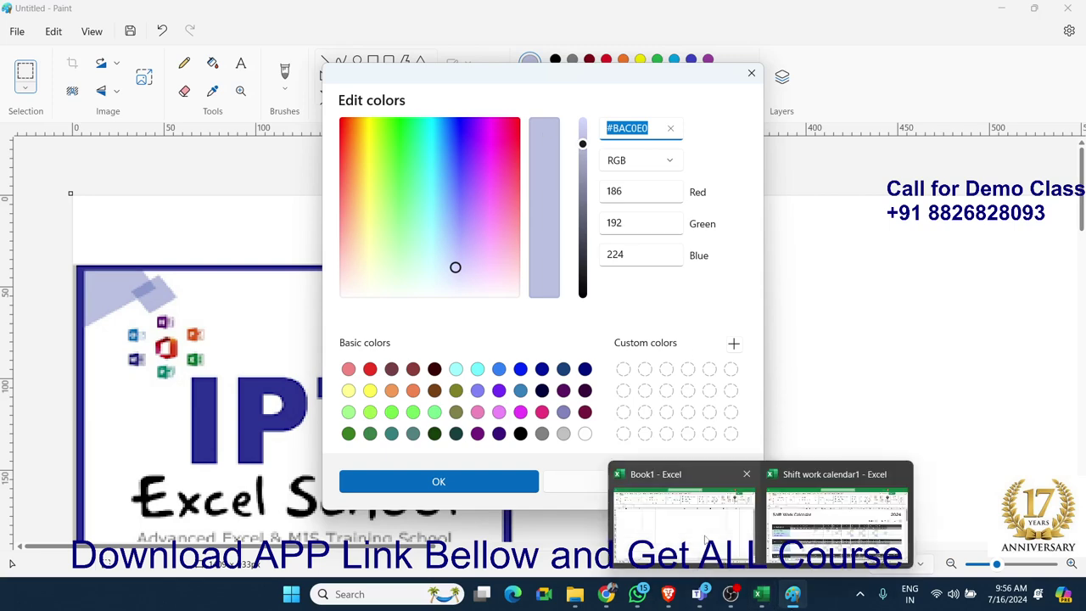
click(682, 513)
drag(442, 238, 654, 343)
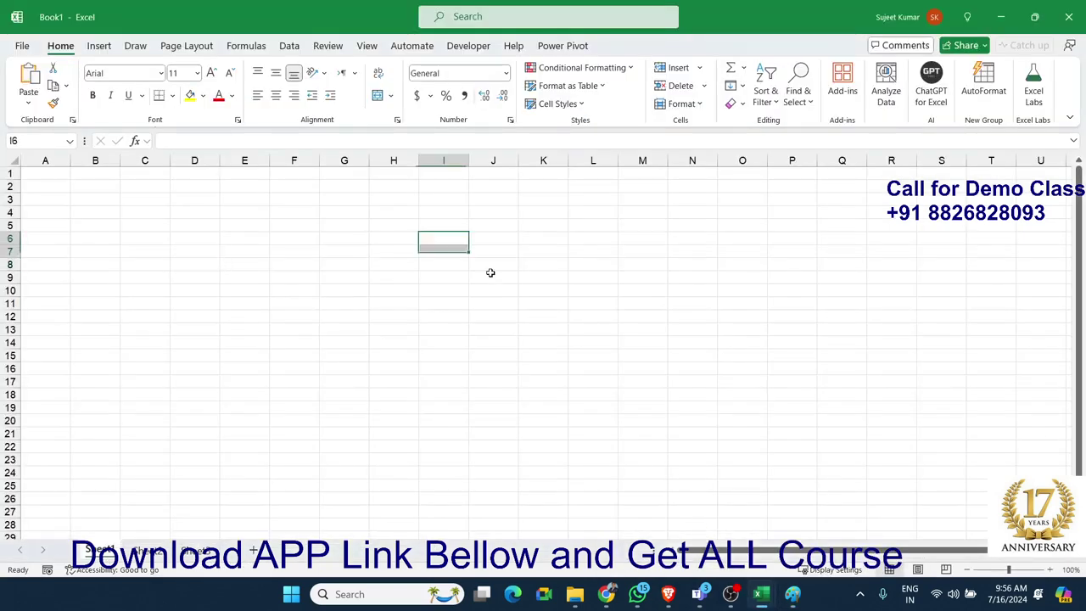
Step: Fill I6:M14 with the custom hex colour #BAC0E0
click(200, 95)
click(223, 297)
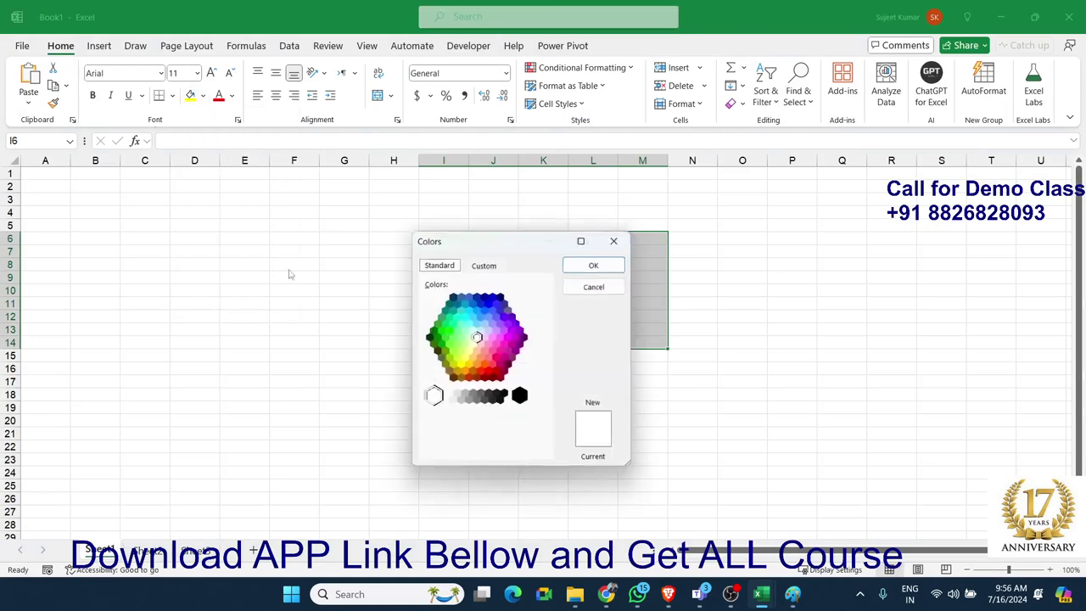
click(486, 266)
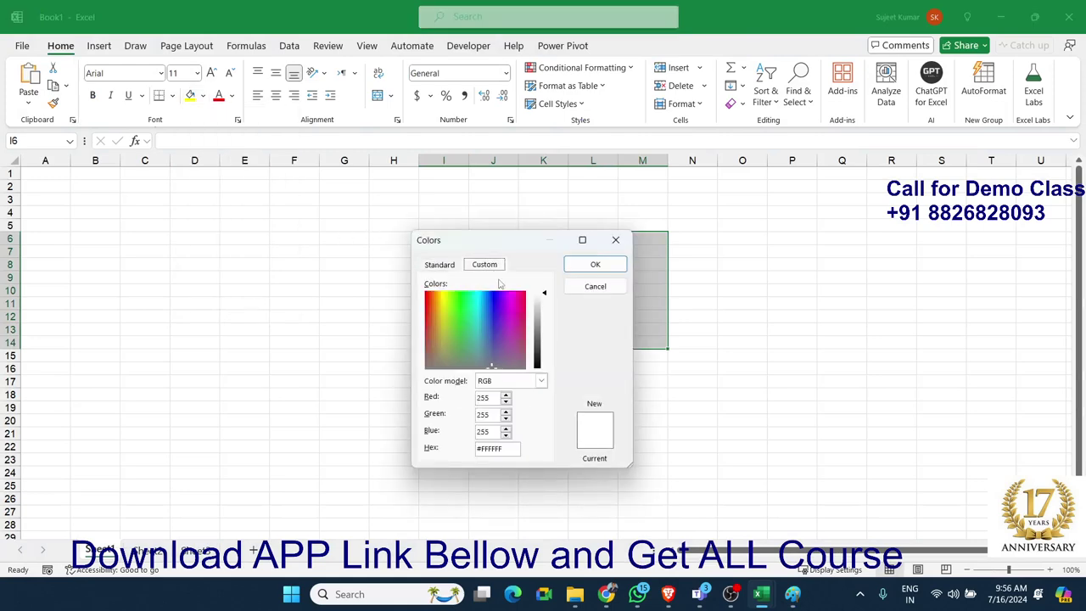
double_click(496, 450)
text(#BAC0E0)
key(Tab)
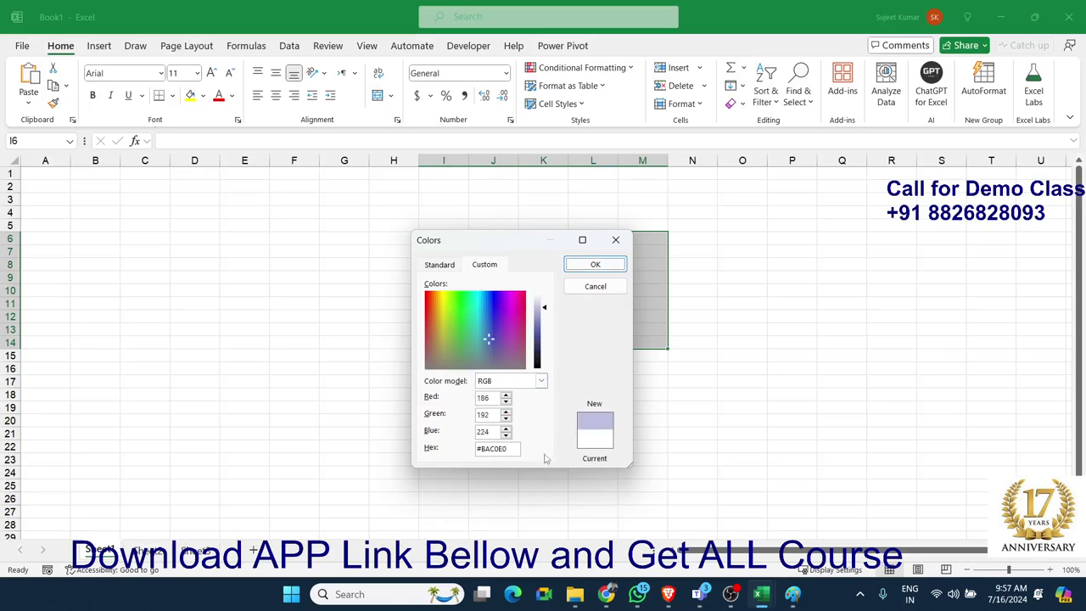
click(600, 264)
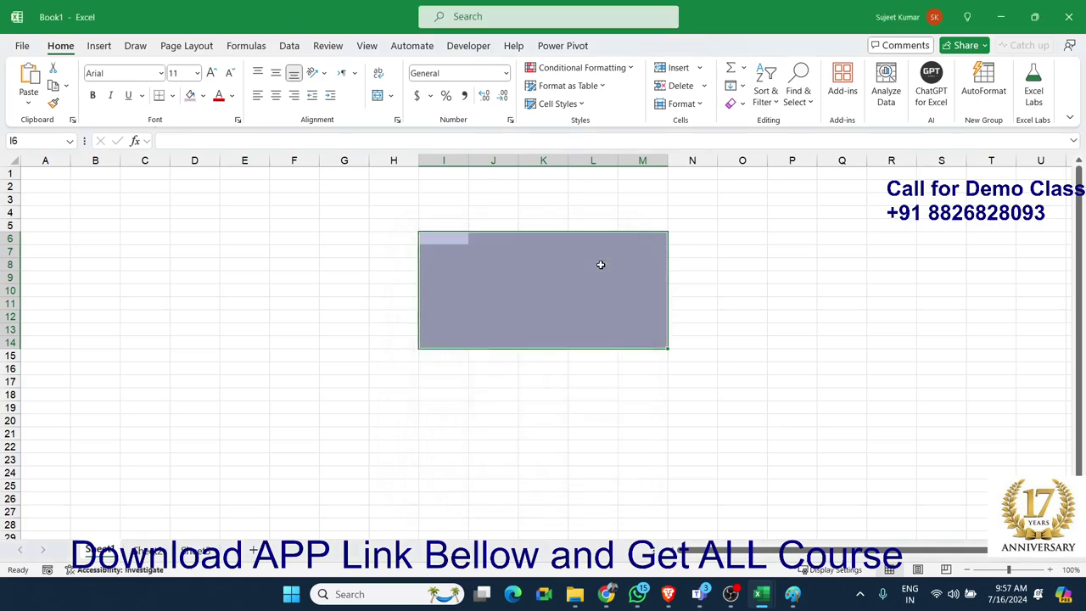
click(584, 381)
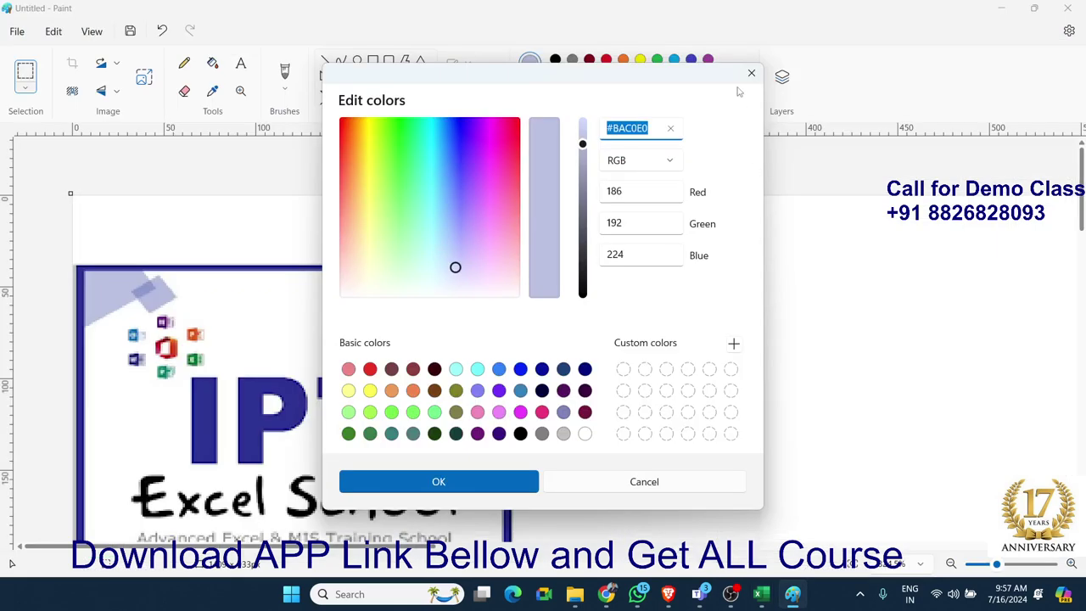
Step: Close Paint without saving its image and return to the worksheet
click(755, 76)
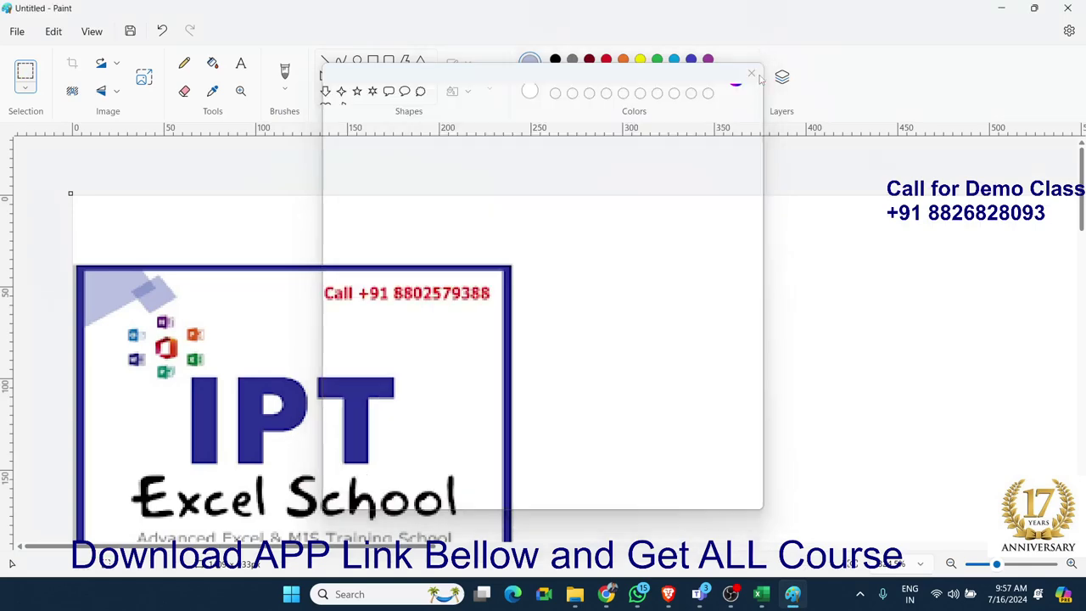
click(1067, 8)
click(545, 346)
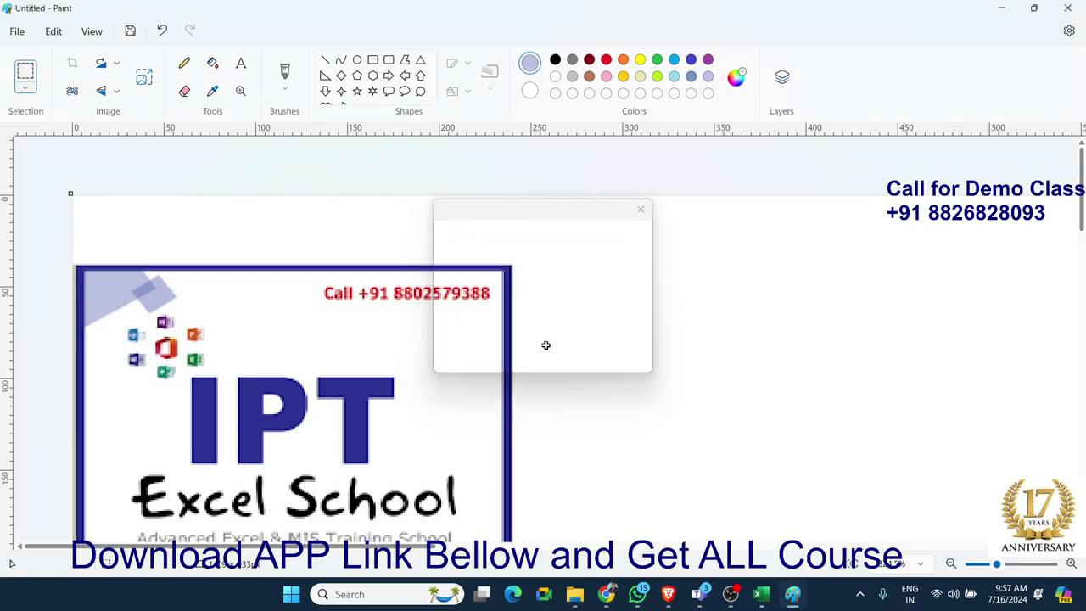
click(100, 223)
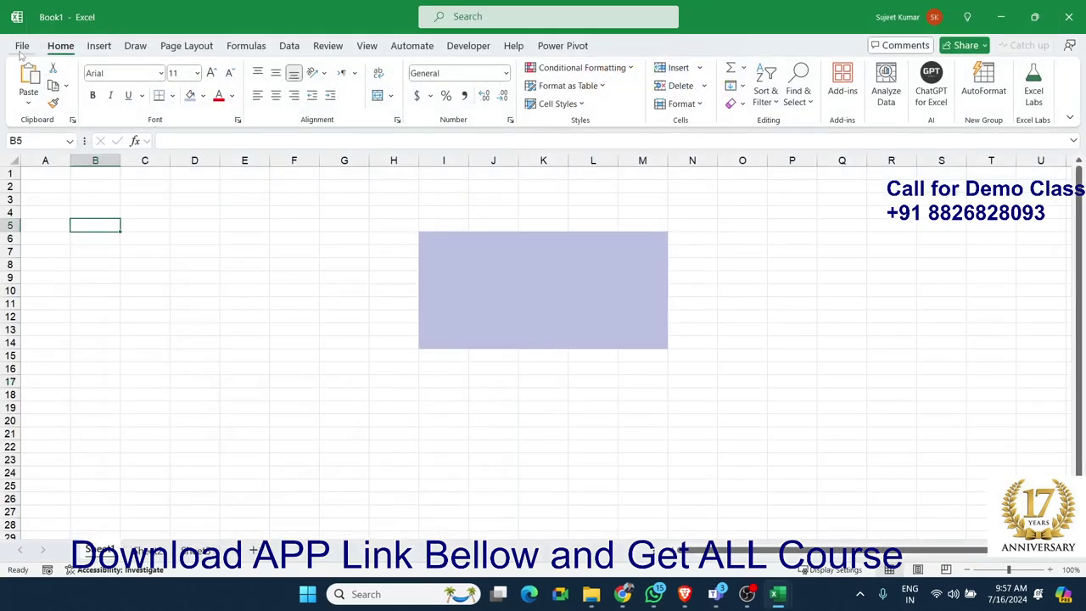
Step: Browse the File Open, Info and Save As pages and their save formats, then open Print preview
click(22, 48)
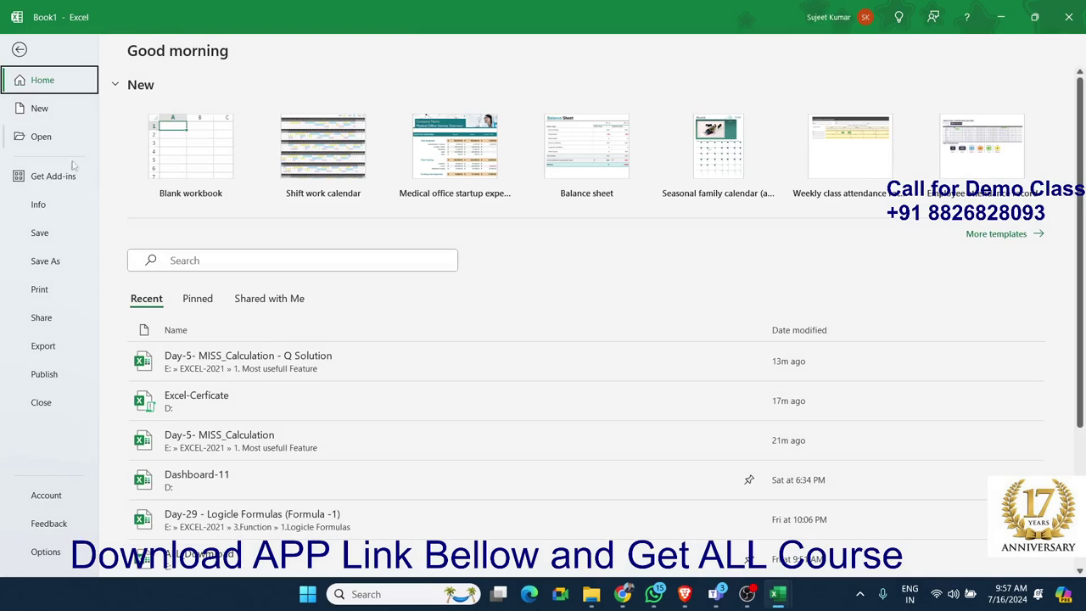
click(48, 148)
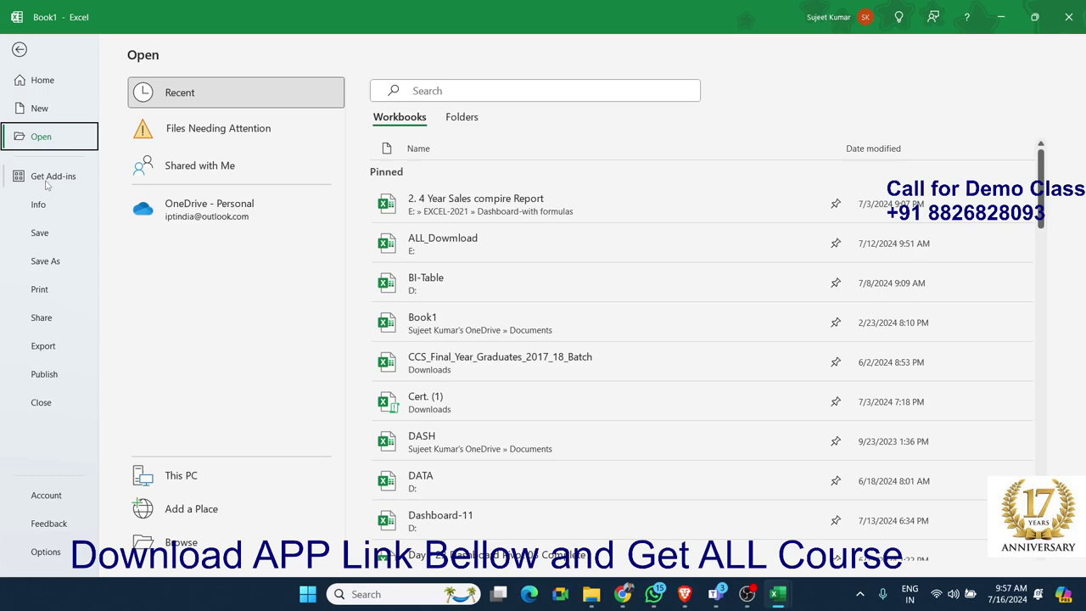
click(51, 208)
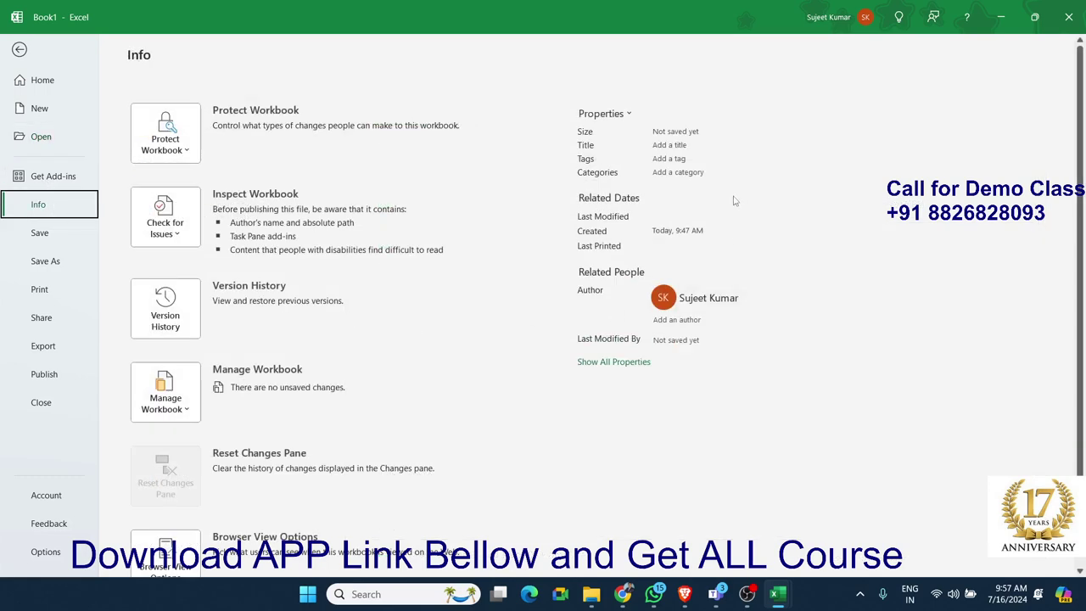
scroll(441, 329, down, 1)
scroll(424, 327, up, 1)
click(76, 262)
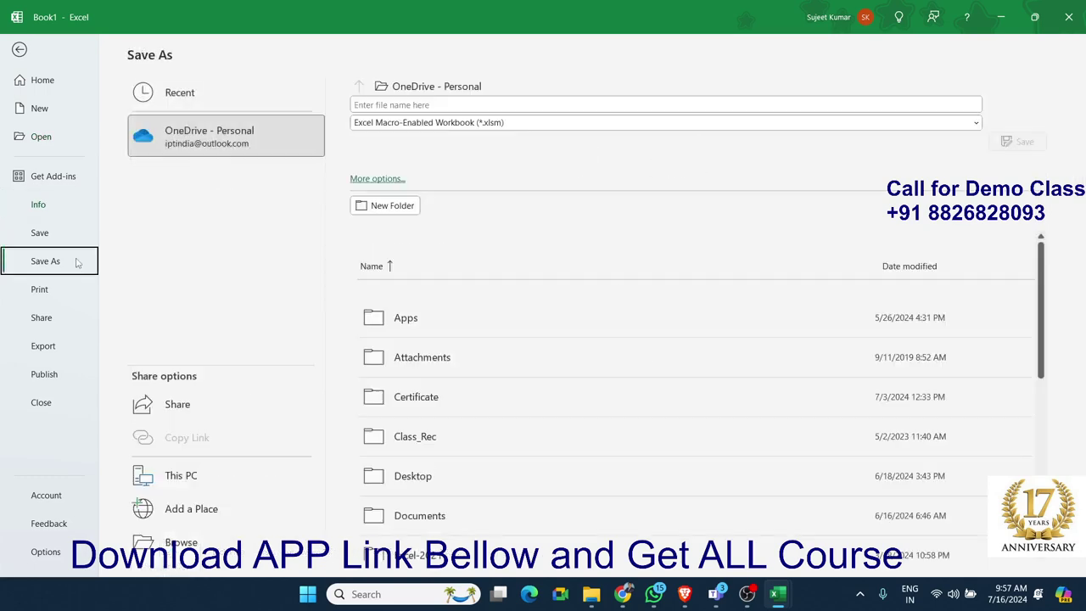
click(388, 123)
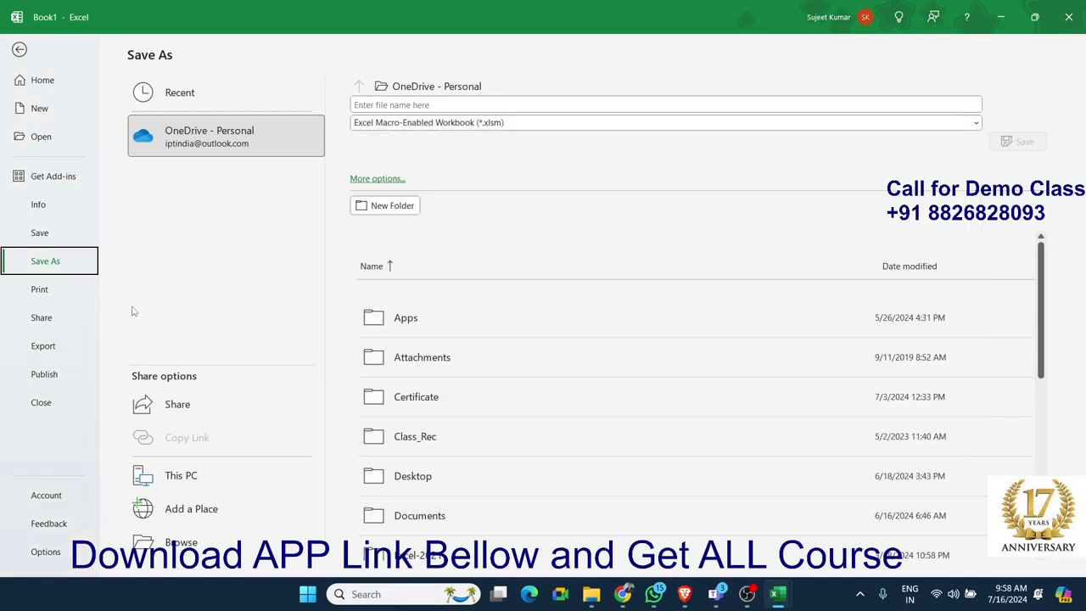
key(Escape)
click(39, 290)
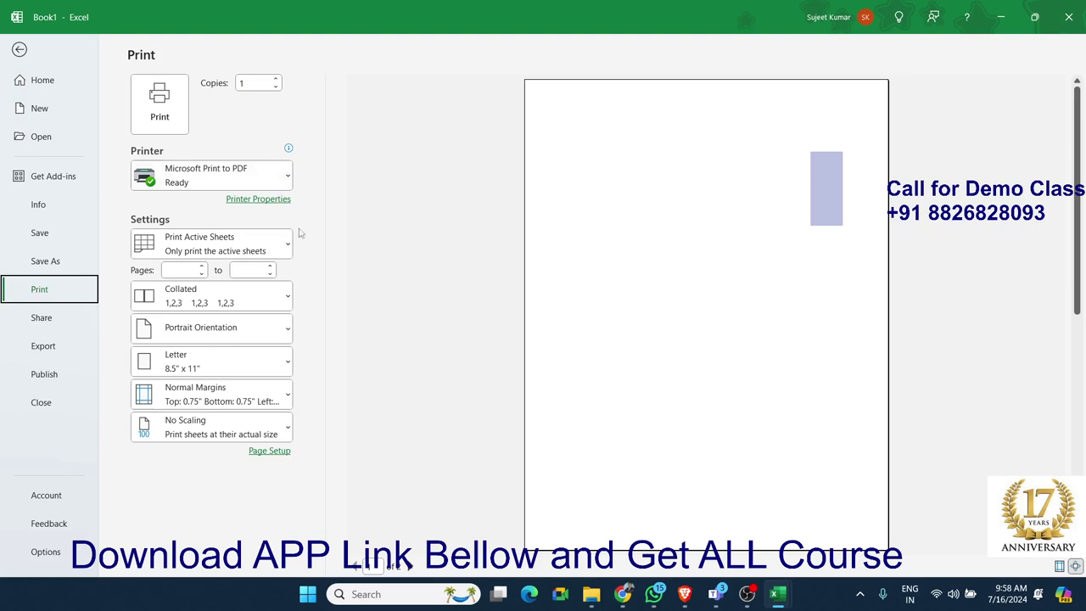
Step: Run Update Now from Account, dismiss the up-to-date message, then cancel closing so Book1 stays open
click(45, 501)
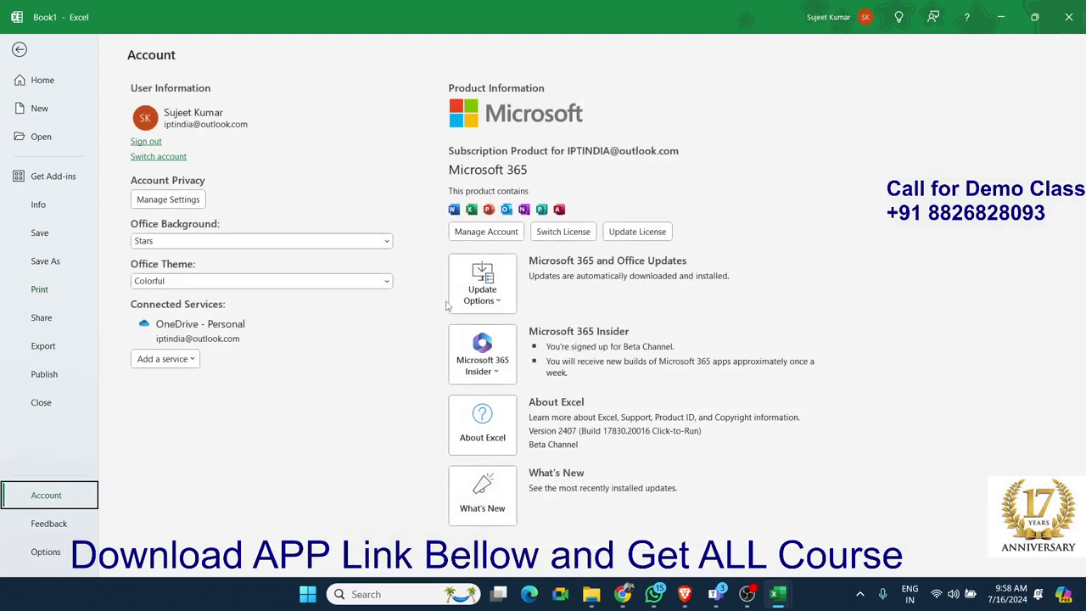
click(484, 284)
click(509, 331)
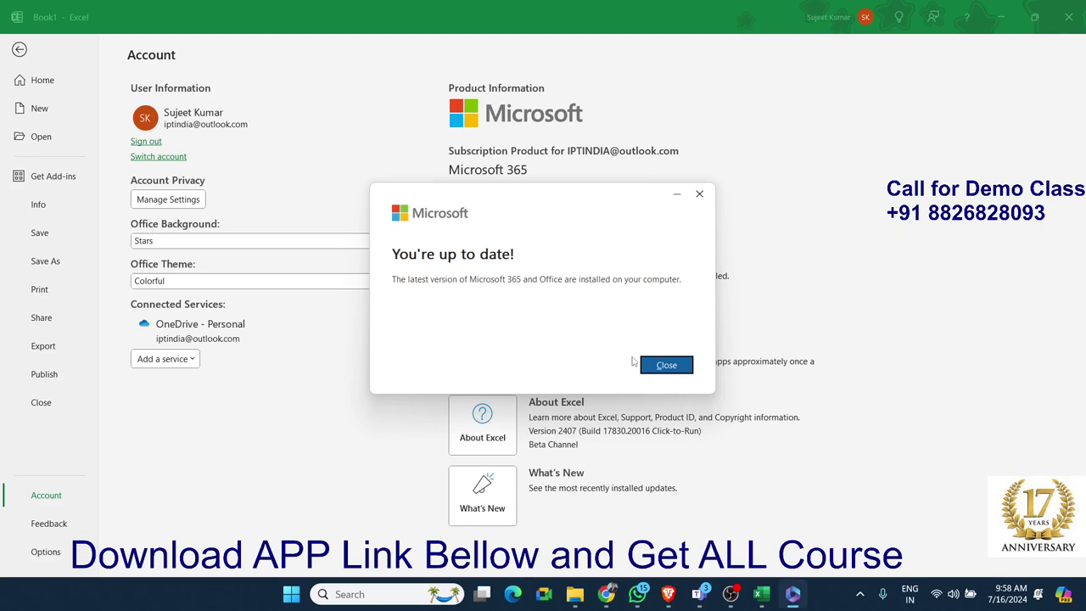
click(663, 365)
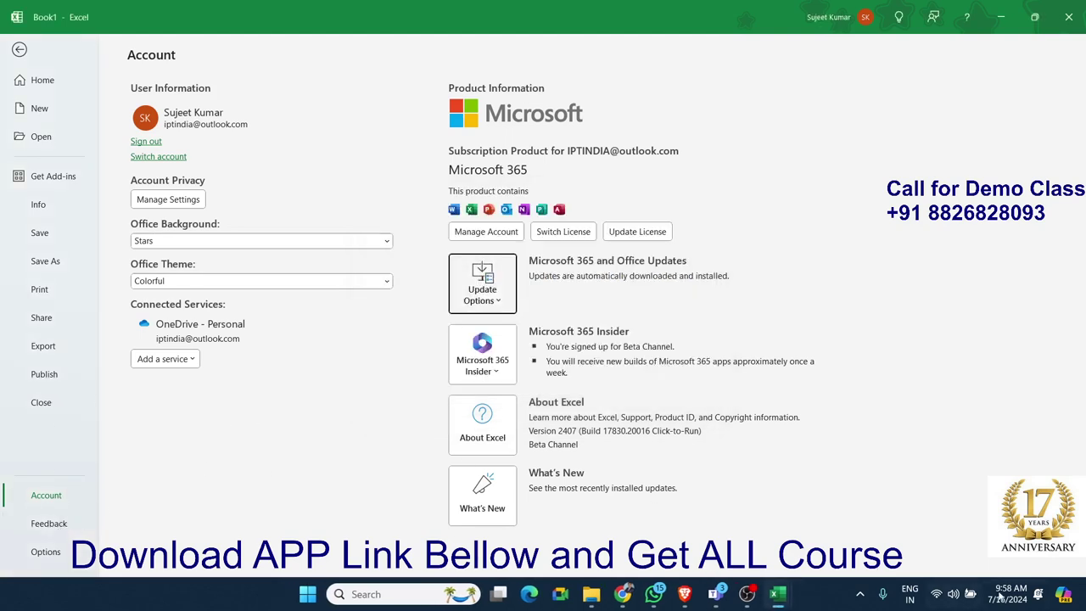
click(1060, 26)
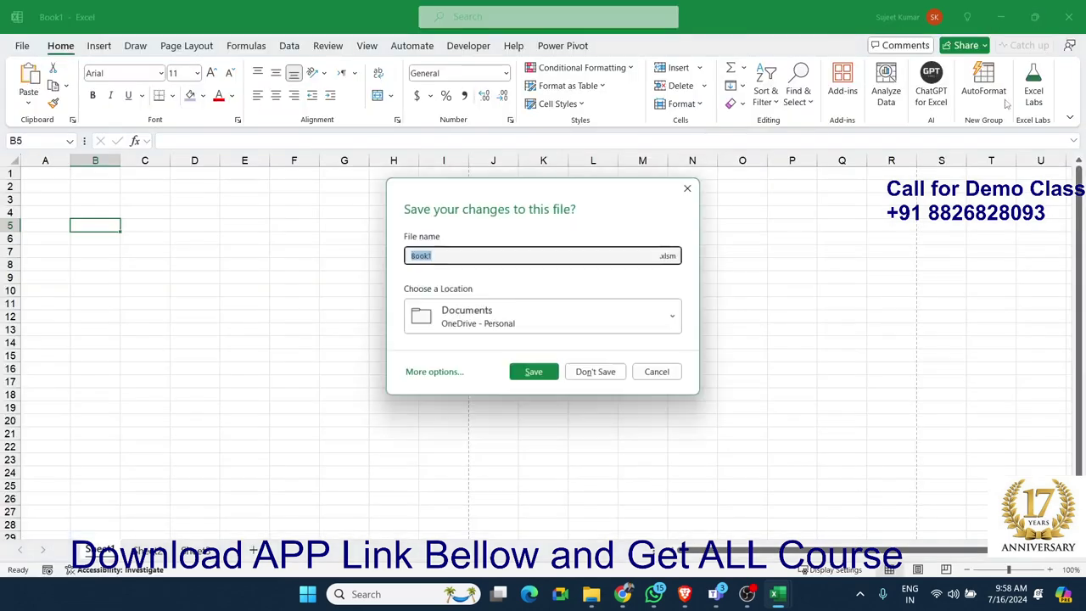
click(670, 376)
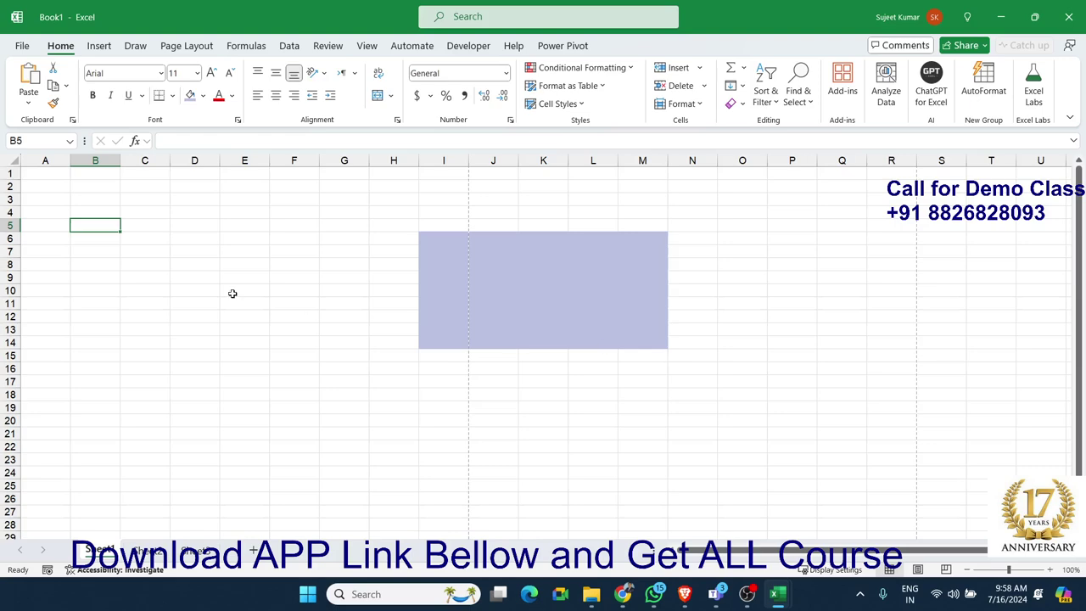
Step: Open the Print page and browse the printer list, keeping Microsoft Print to PDF
click(21, 46)
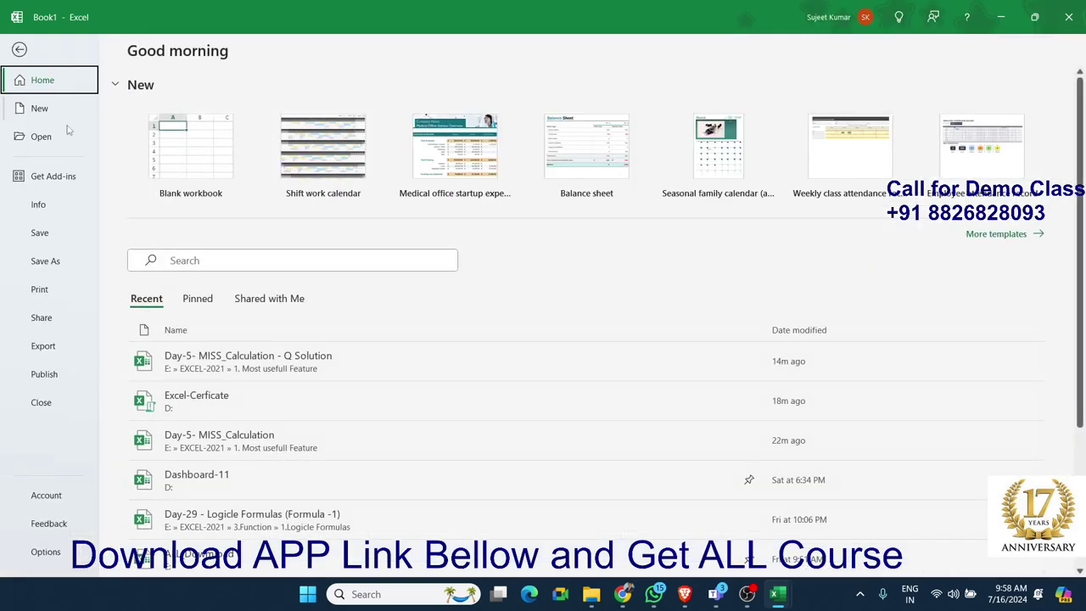
click(56, 296)
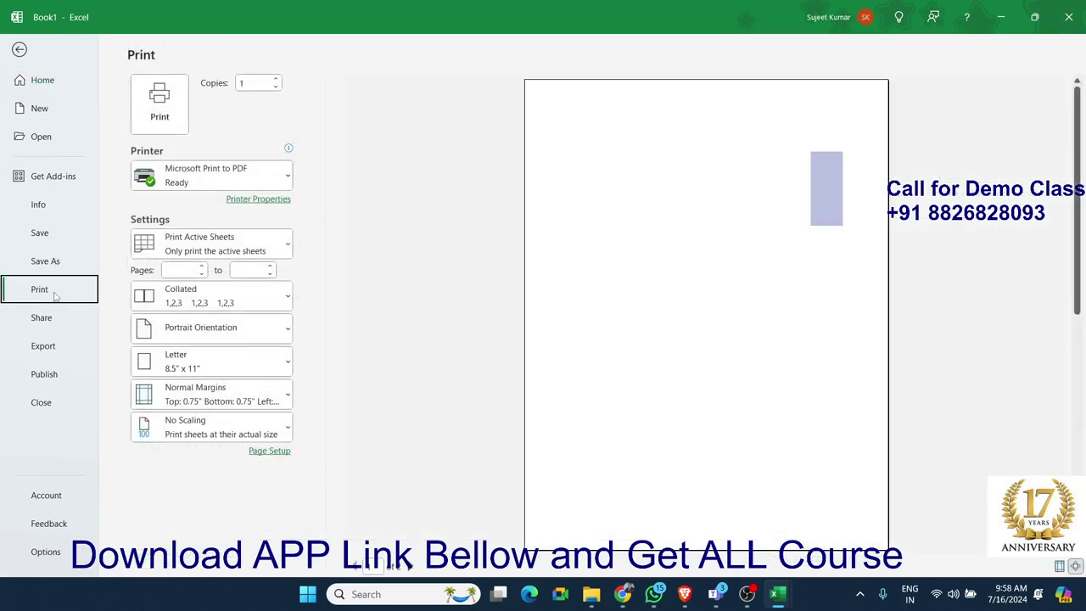
click(253, 83)
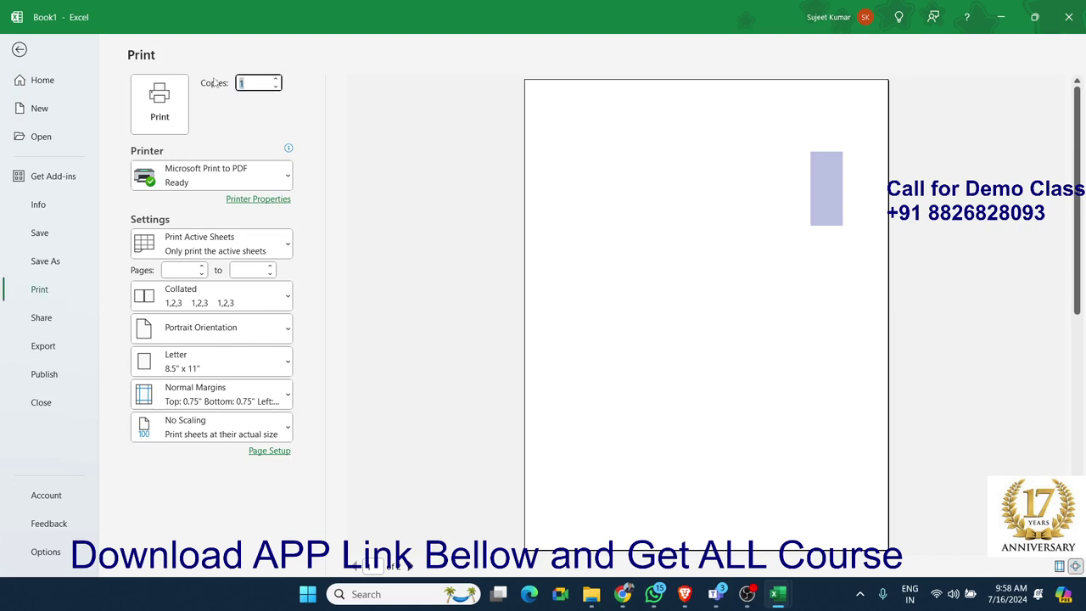
click(288, 176)
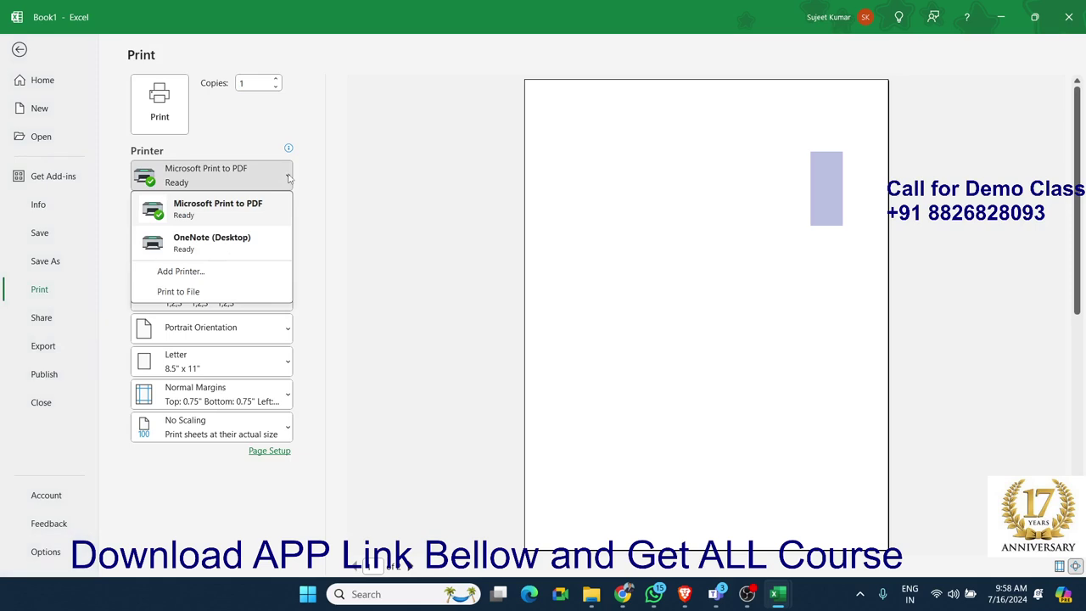
click(362, 213)
Step: In the PDF printer's properties, keep Portrait orientation and cancel without changes
click(252, 201)
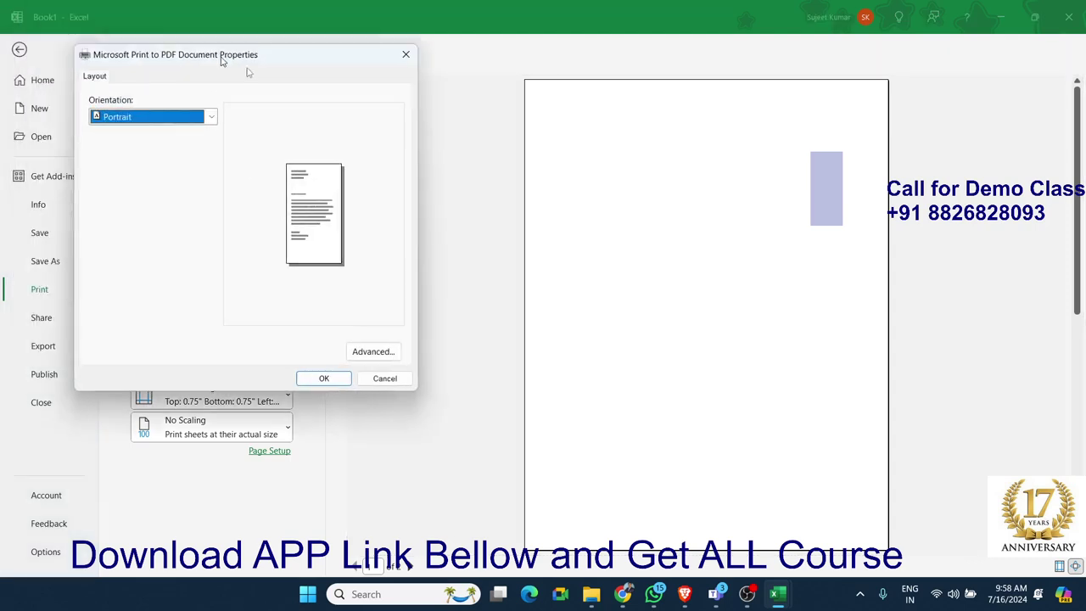
drag(159, 21, 614, 121)
click(536, 180)
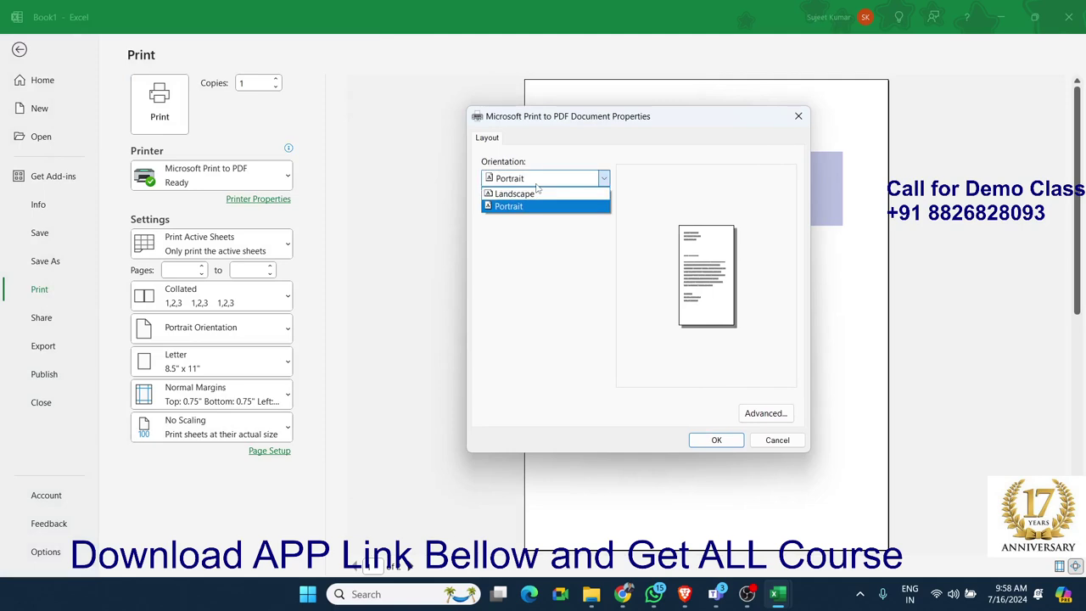
click(536, 185)
click(769, 439)
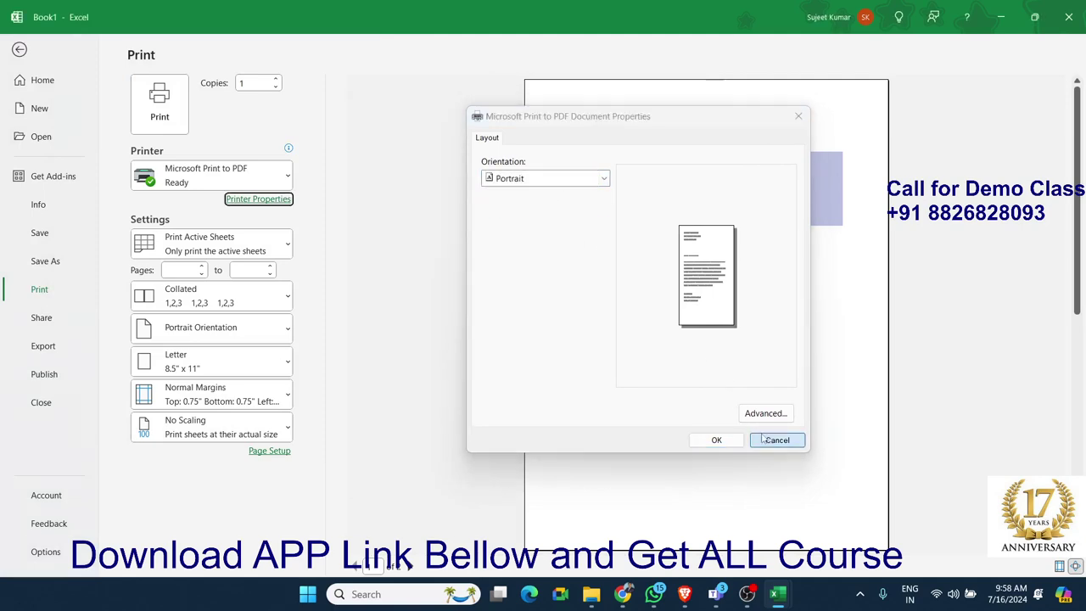
Step: Recheck the printer and Print Active Sheets dropdowns without changing them
click(290, 177)
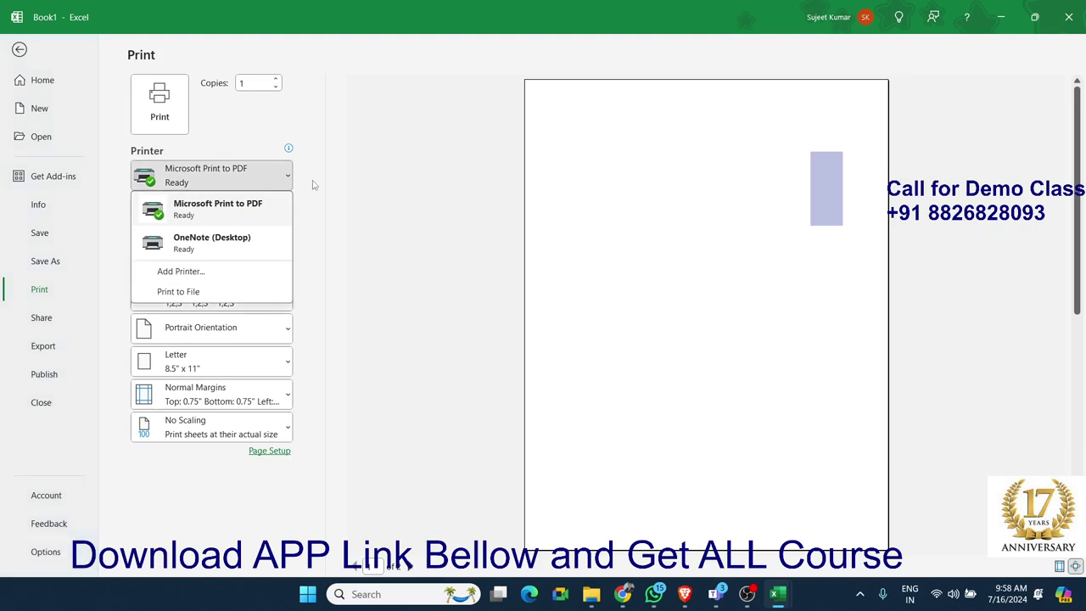
click(367, 209)
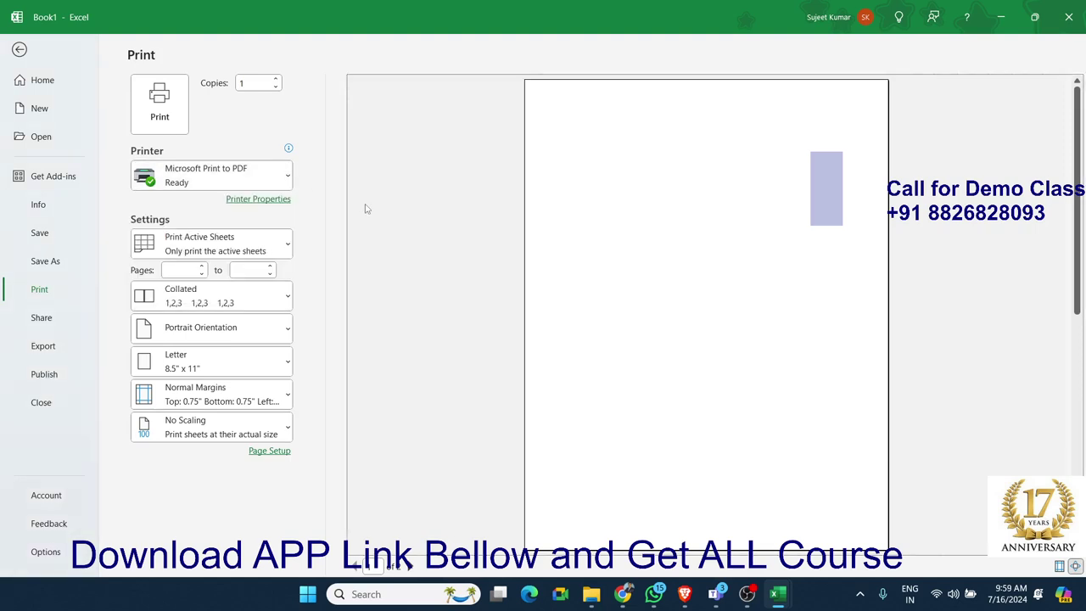
click(226, 246)
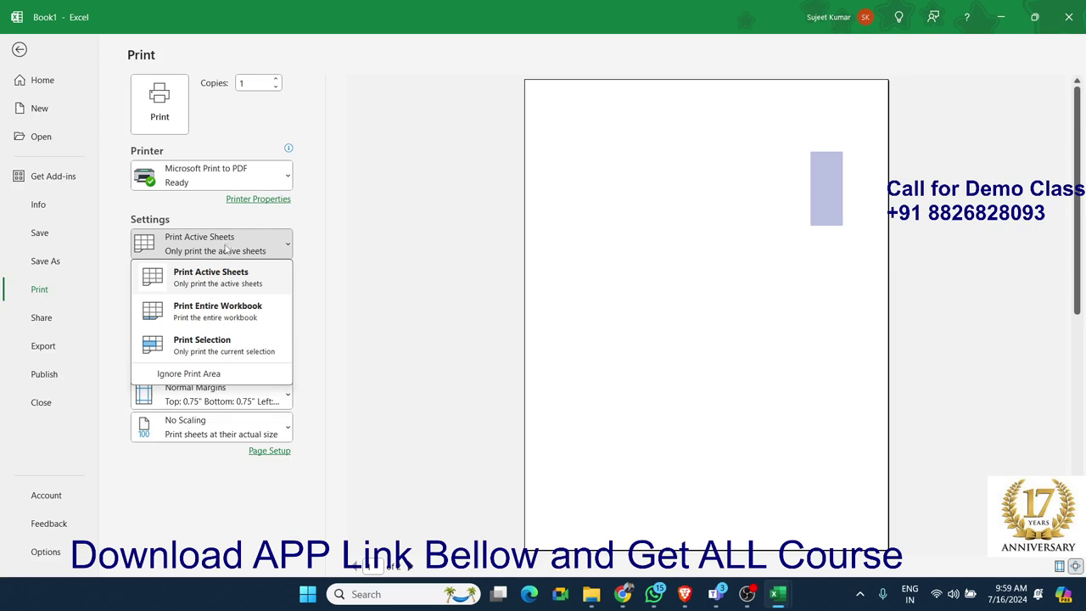
Step: Enter a page range of 1 to 5 and spin Copies up to 3 for Microsoft Print to PDF
click(315, 281)
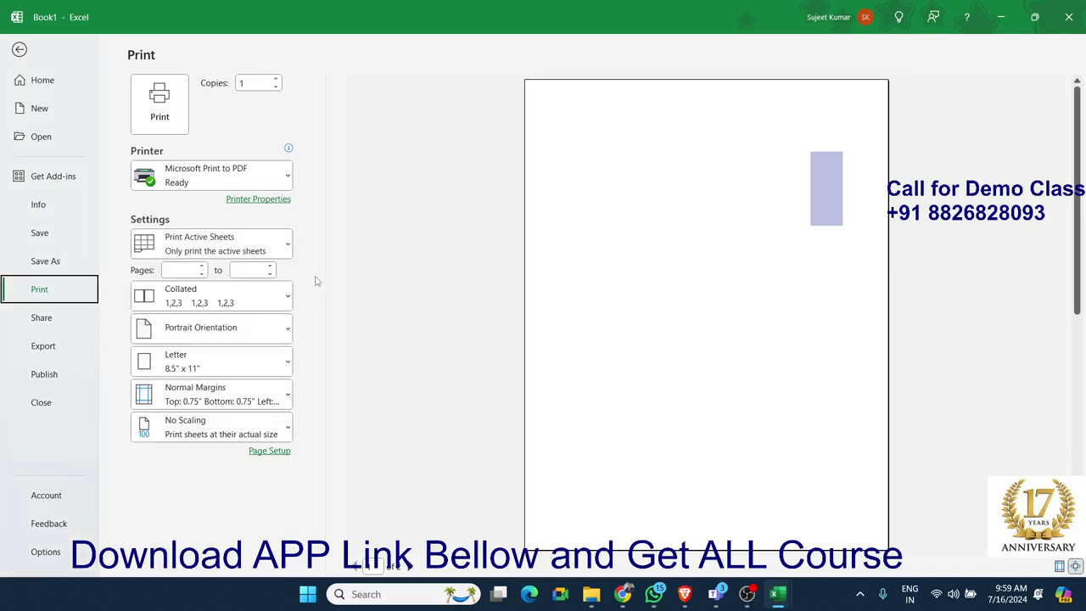
click(181, 270)
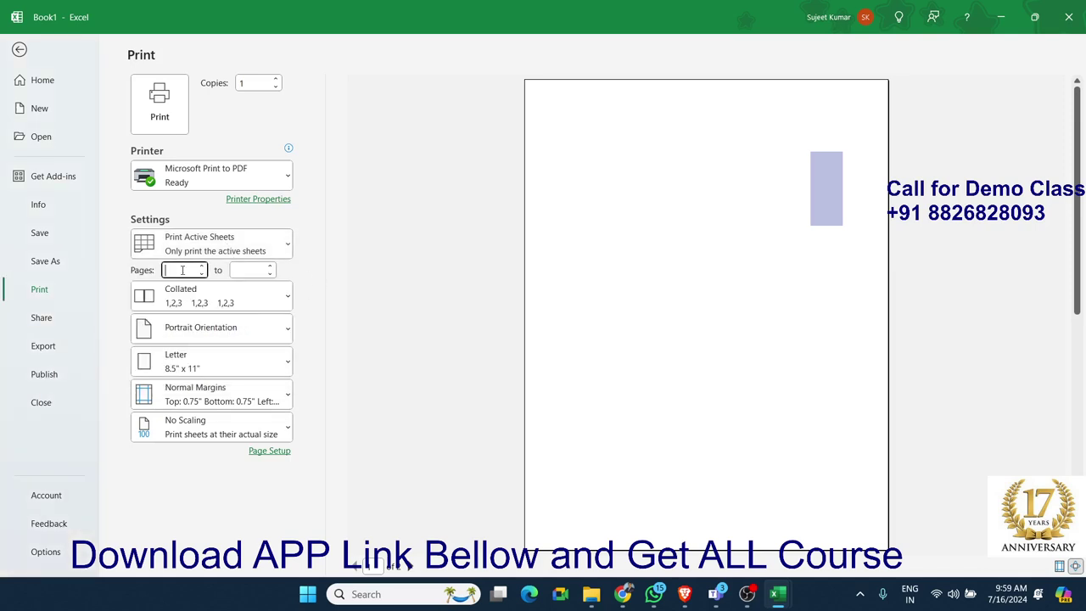
click(237, 270)
click(186, 266)
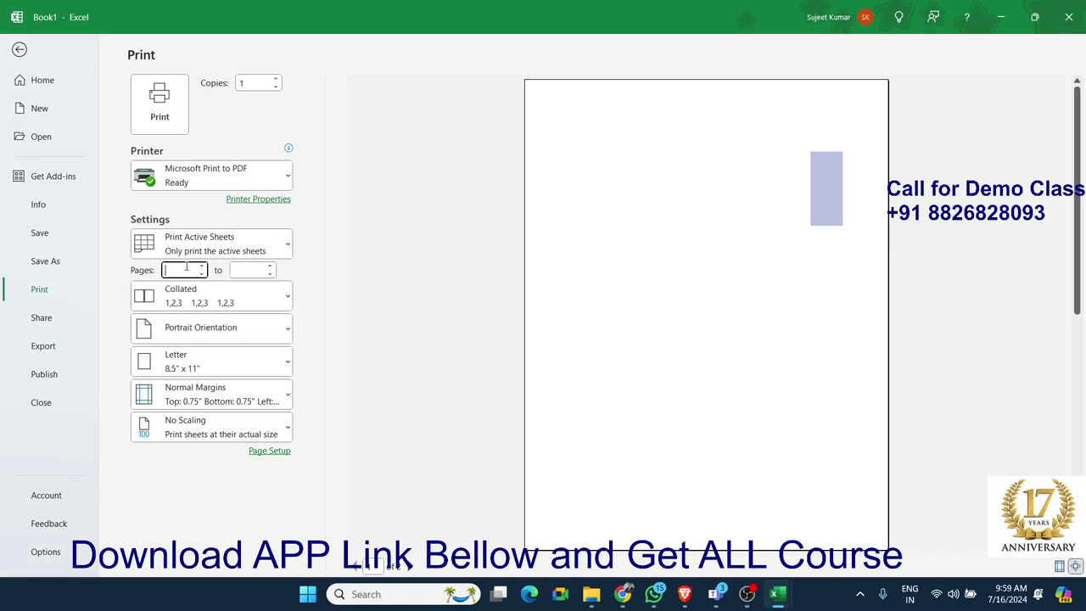
click(252, 271)
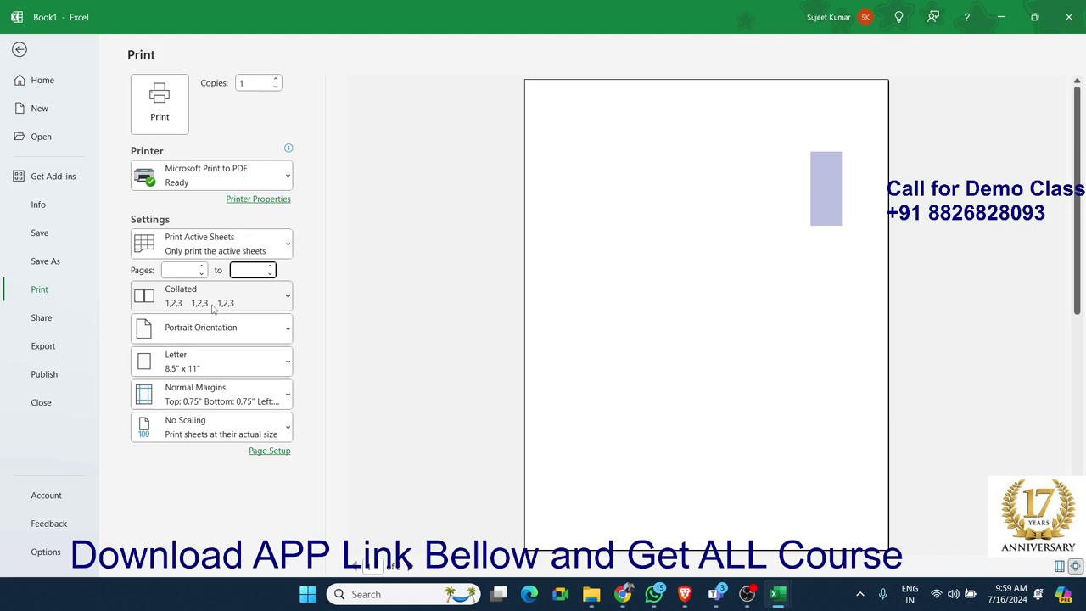
click(257, 82)
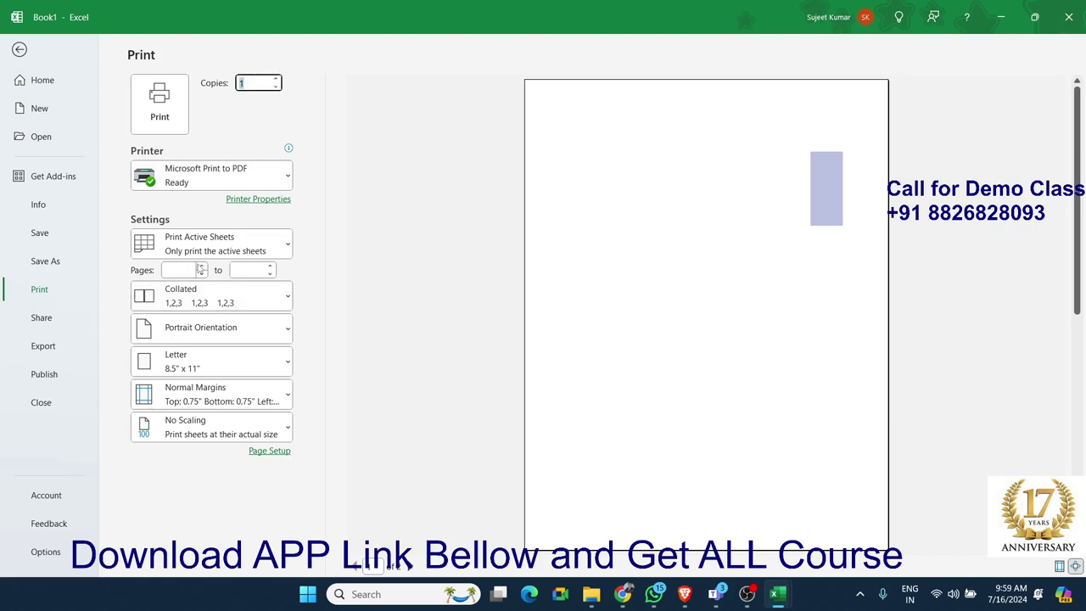
click(202, 266)
click(270, 266)
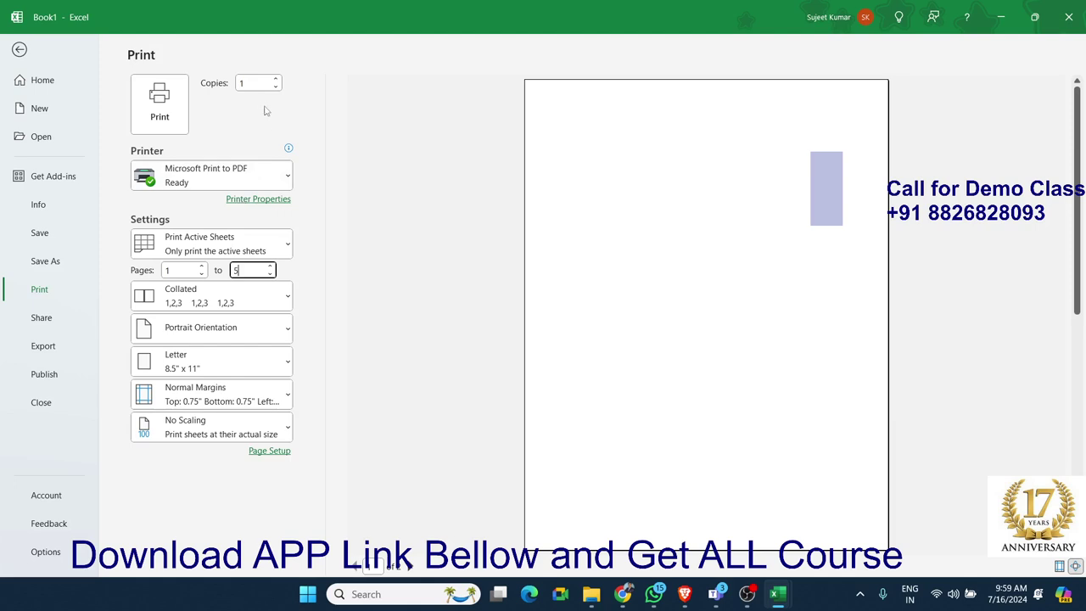
click(255, 82)
click(275, 80)
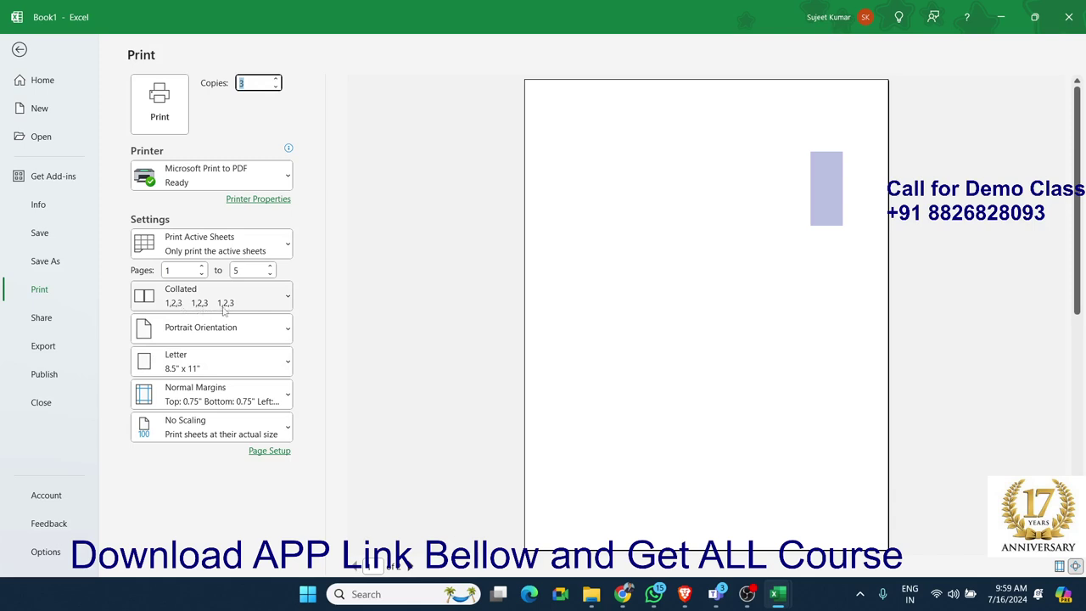
click(362, 291)
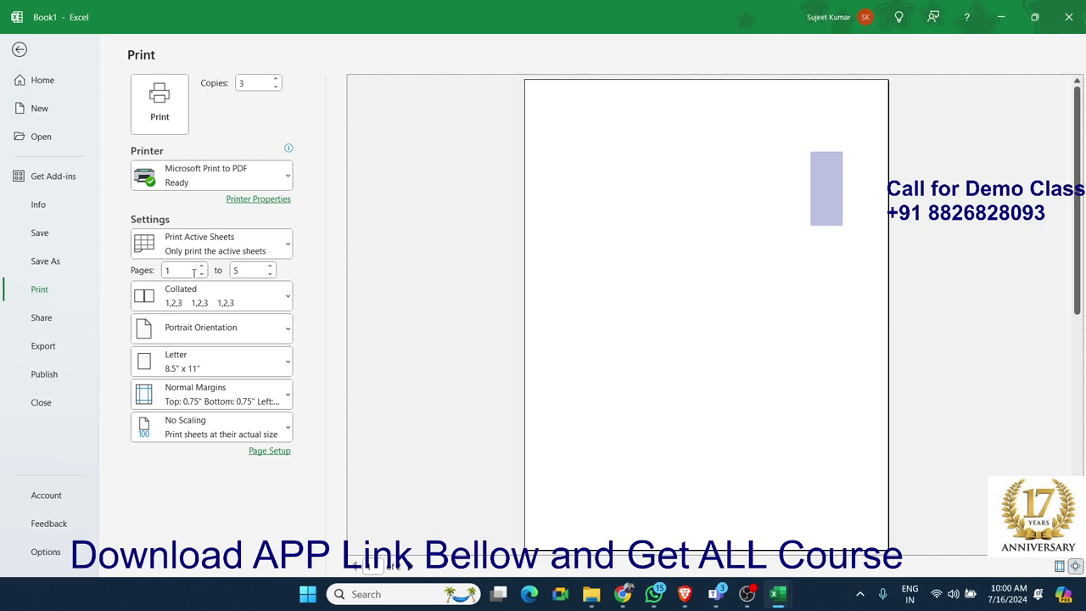
Step: Switch the copies to Uncollated, keeping Portrait orientation and Letter paper size
click(194, 298)
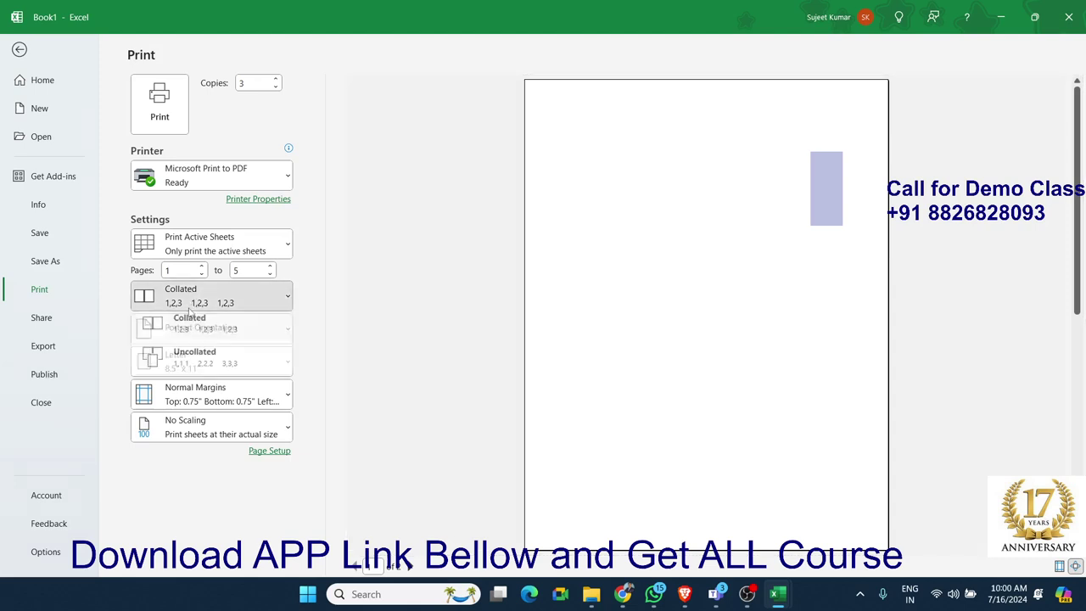
click(211, 365)
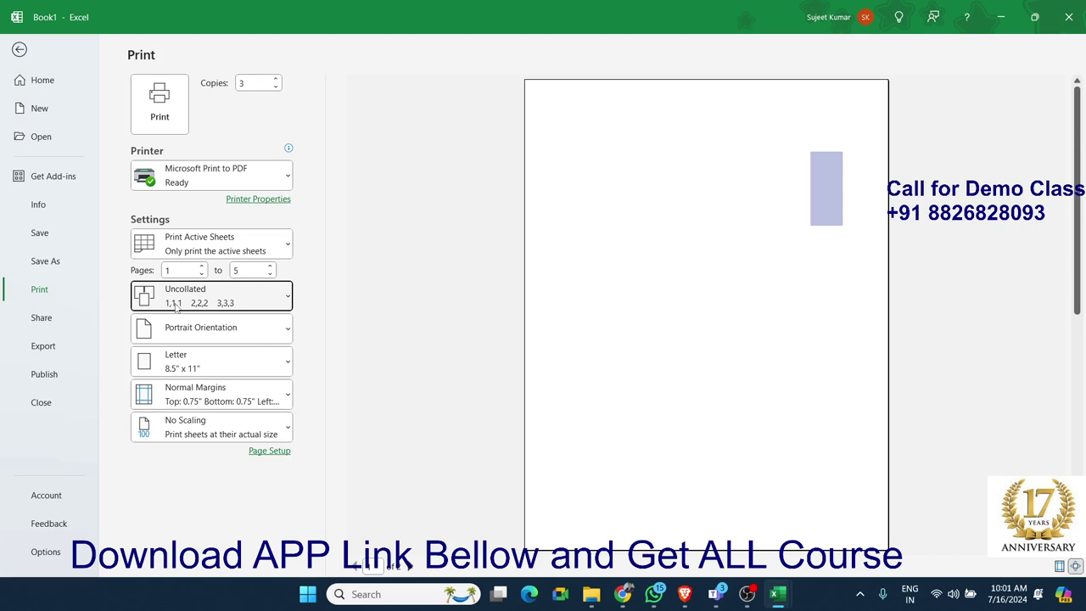
click(180, 330)
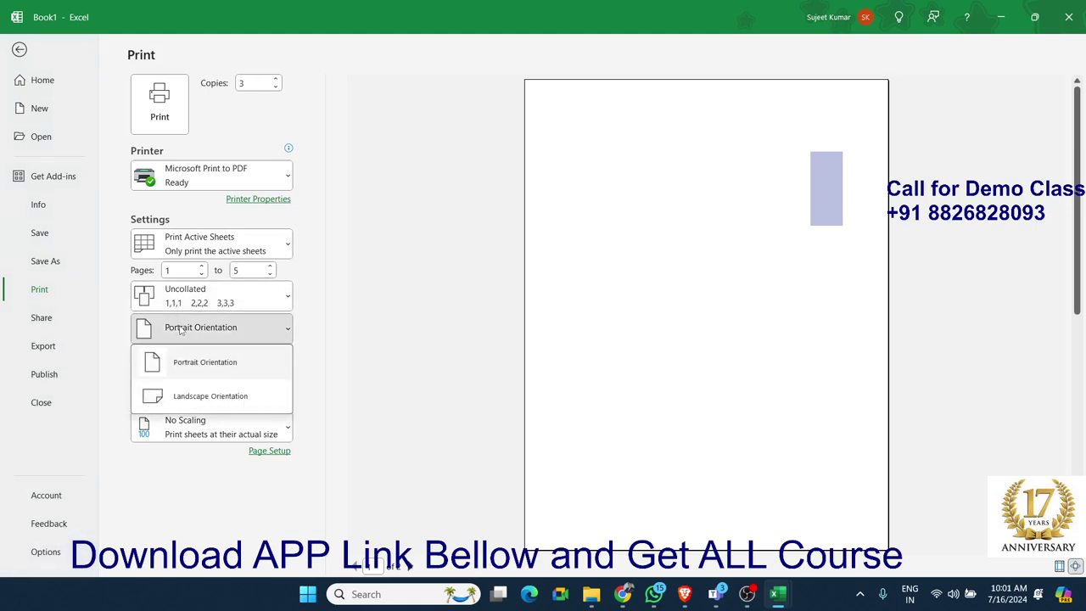
click(180, 330)
click(199, 360)
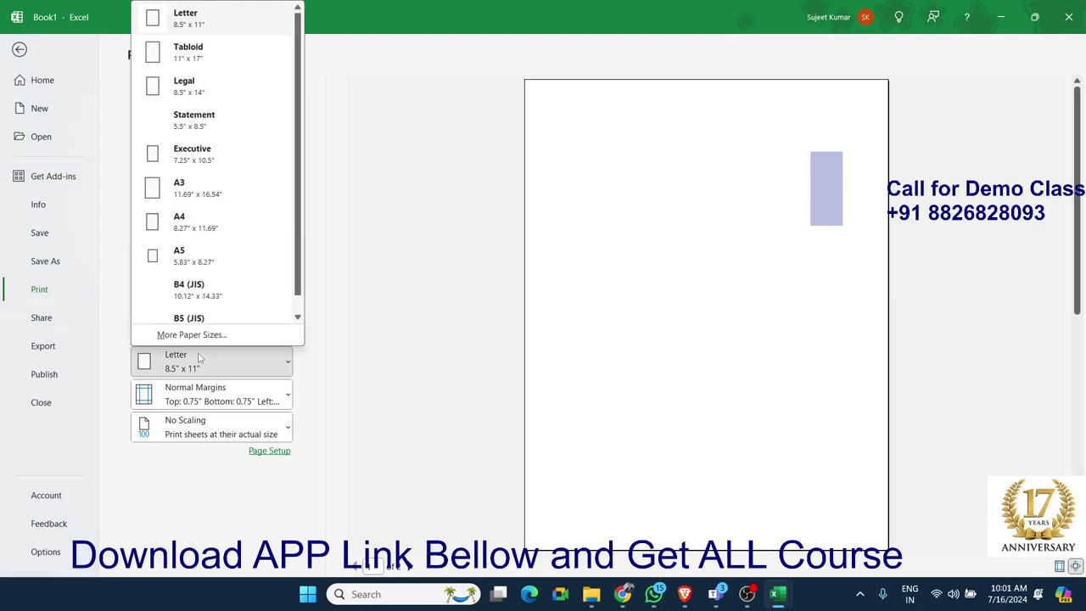
click(198, 358)
click(202, 339)
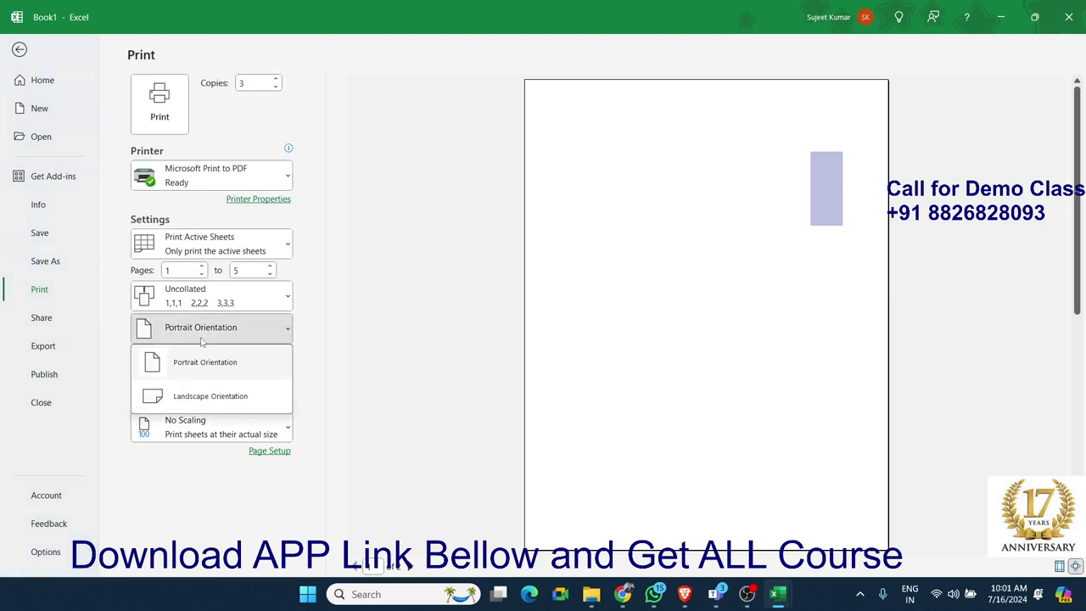
click(202, 341)
click(202, 360)
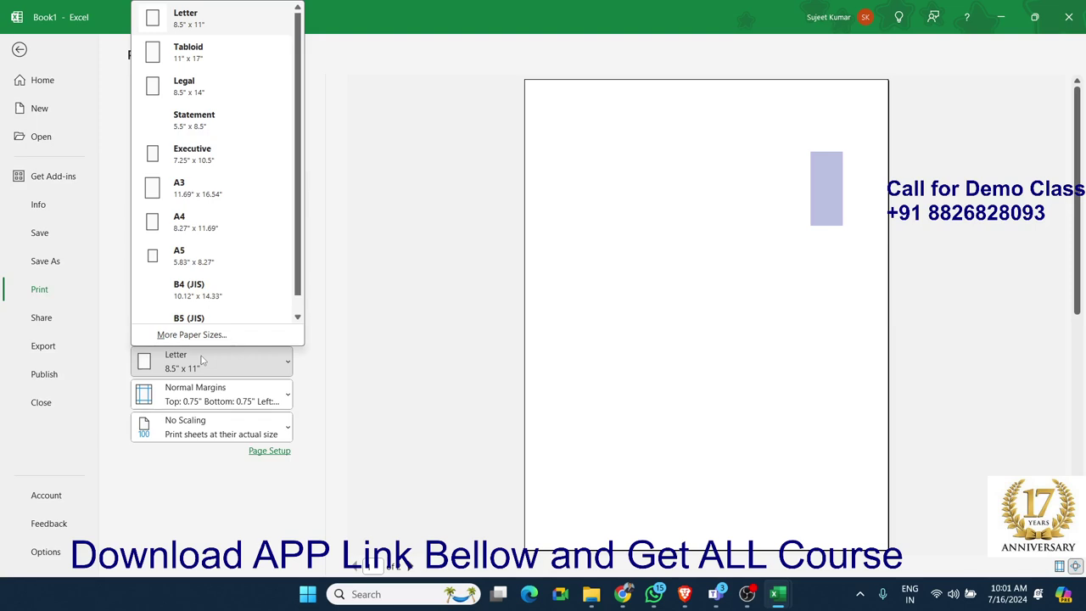
click(202, 359)
Step: Open Custom Margins to show Page Setup's Normal margins, with top 0.75 and left 0.7
click(212, 397)
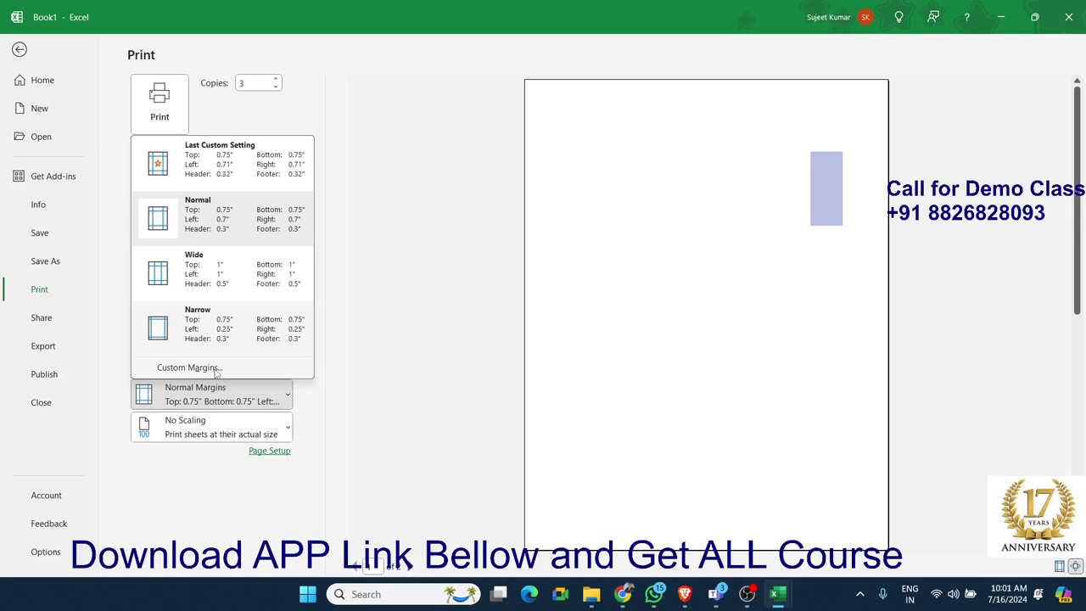
click(216, 370)
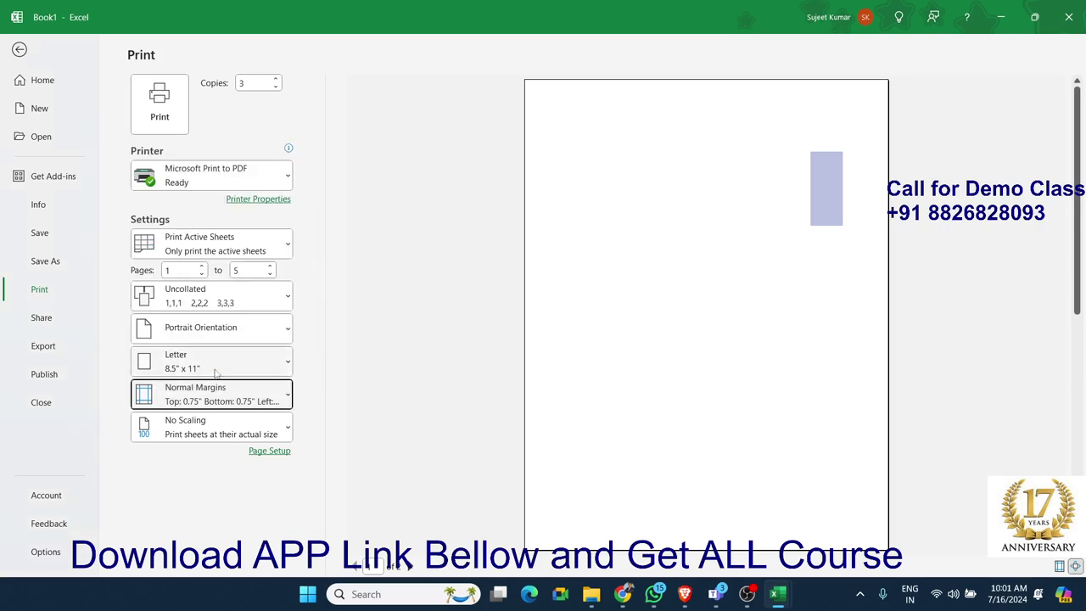
drag(520, 245, 498, 246)
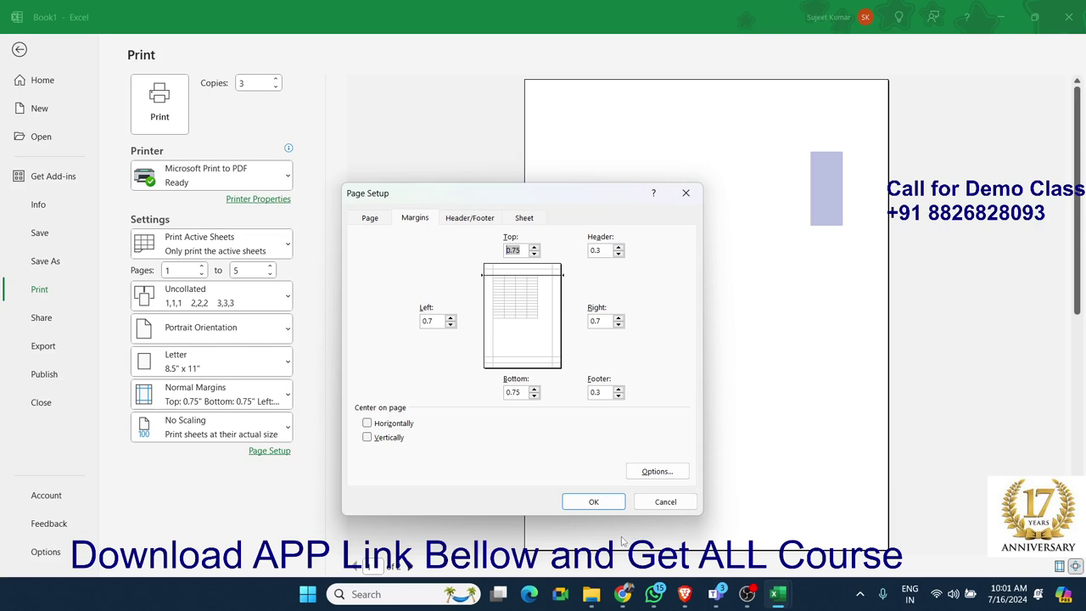
Step: Cancel Page Setup, leave scaling at No Scaling, and open Excel Options on General
click(662, 503)
click(241, 439)
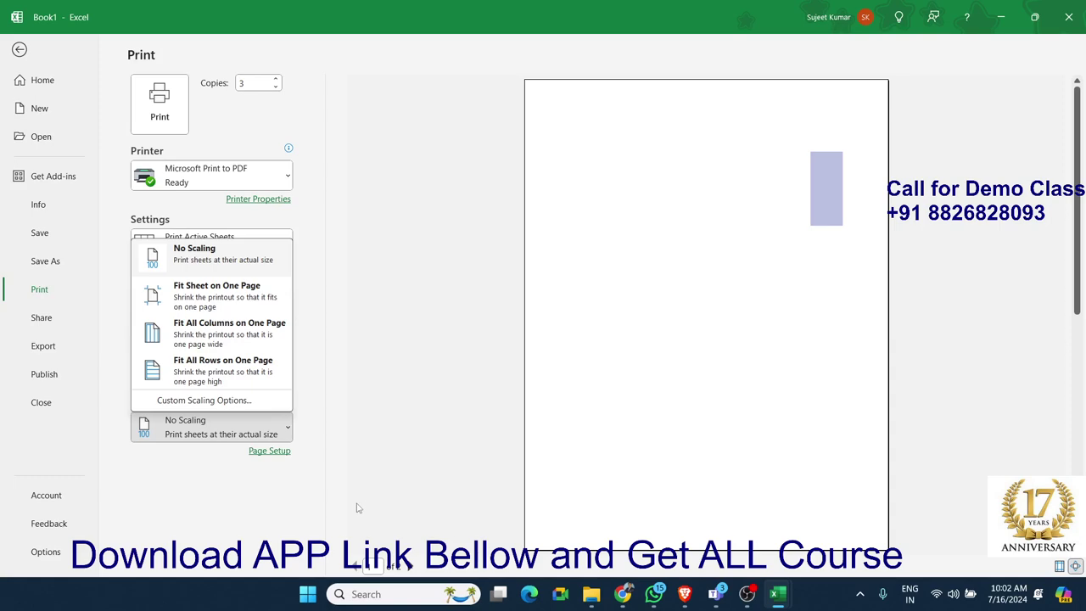
click(273, 512)
click(58, 551)
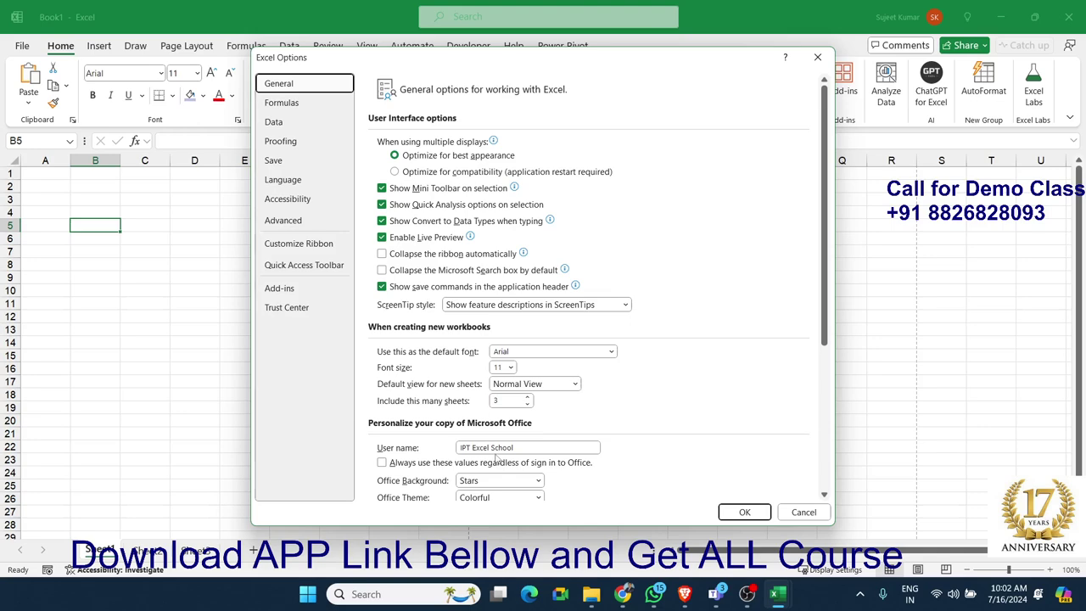
Step: Set the Office theme to Black and close Excel Options
scroll(496, 458, down, 3)
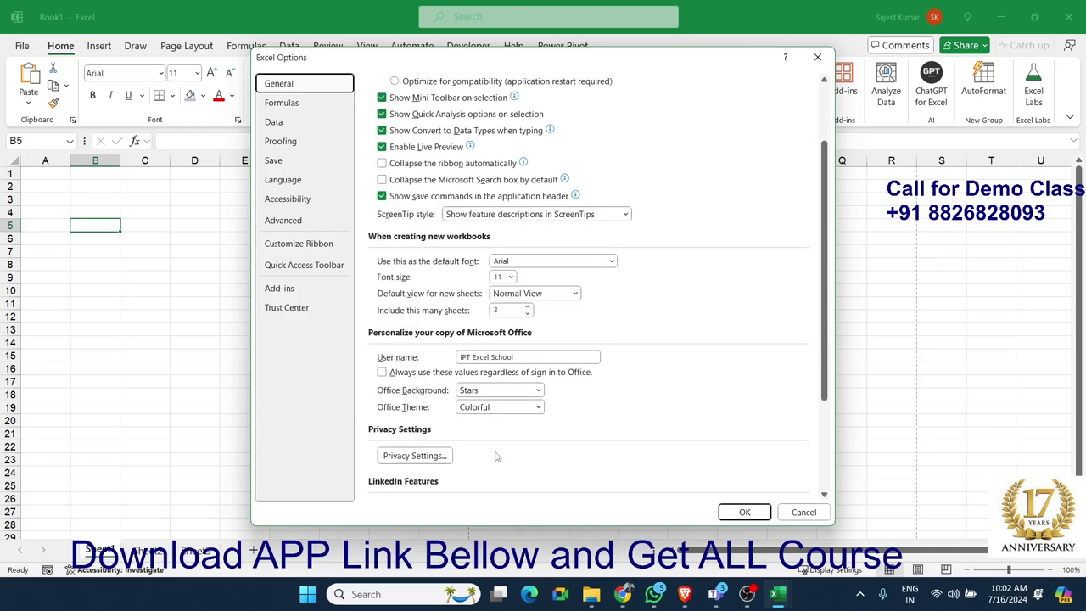
click(511, 411)
click(500, 436)
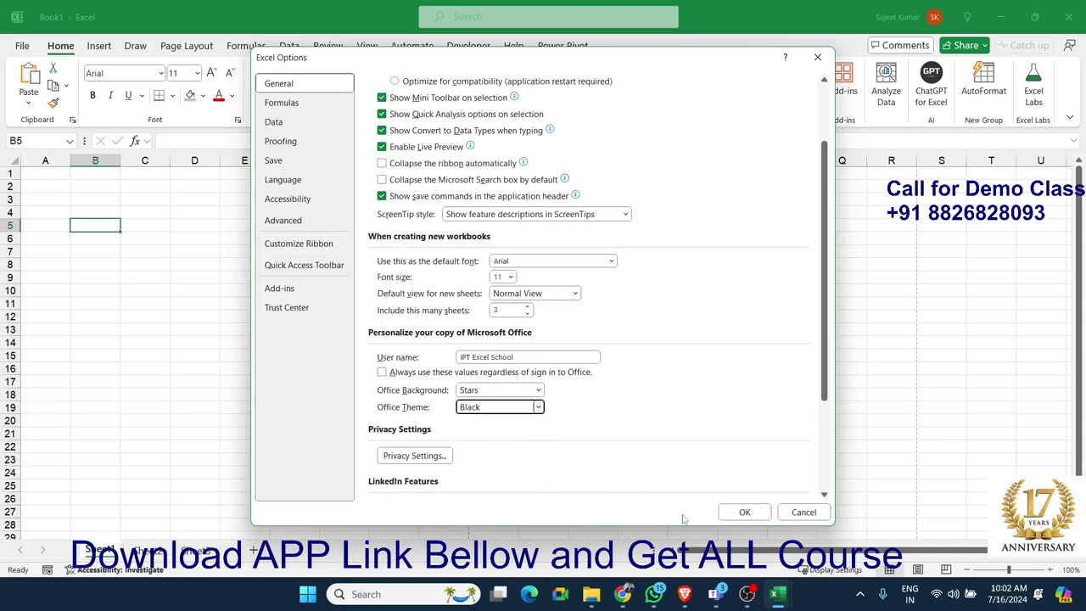
click(738, 511)
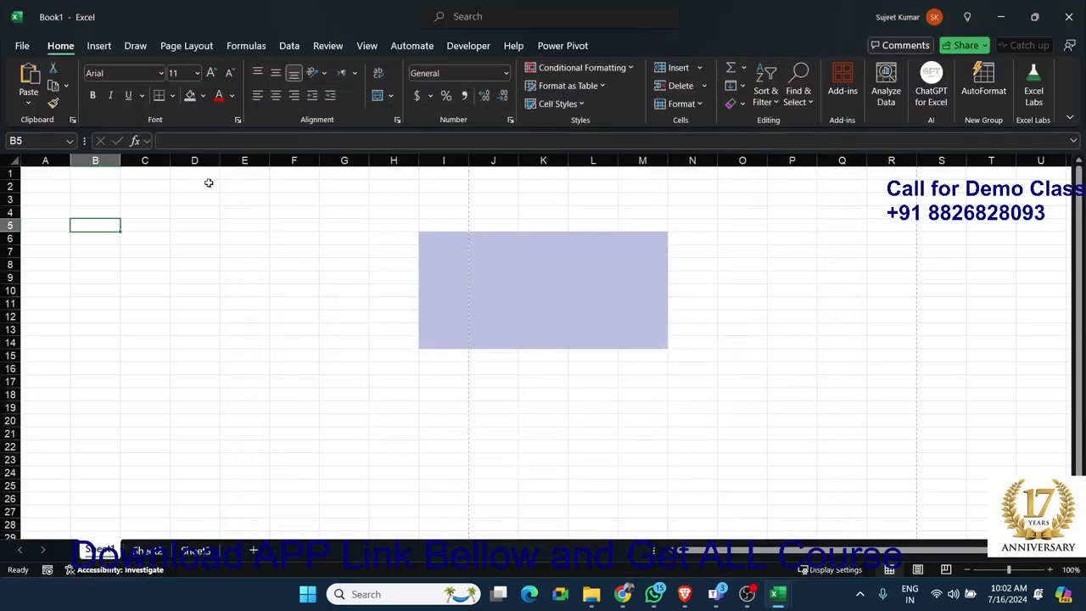
Step: Change the Office theme to Colorful, apply it, and reopen Options on General
click(22, 46)
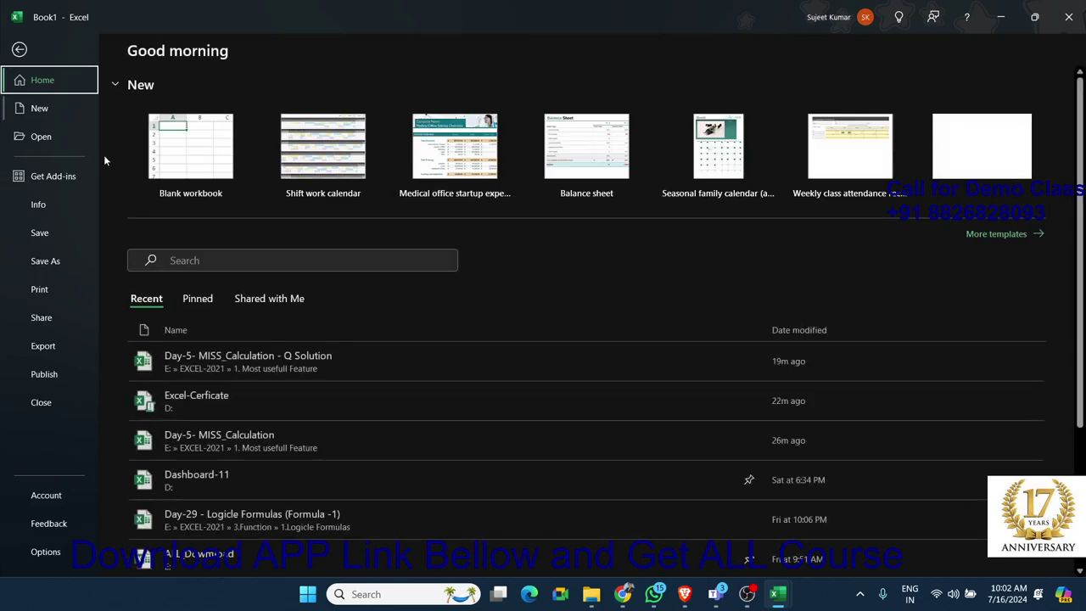
click(46, 551)
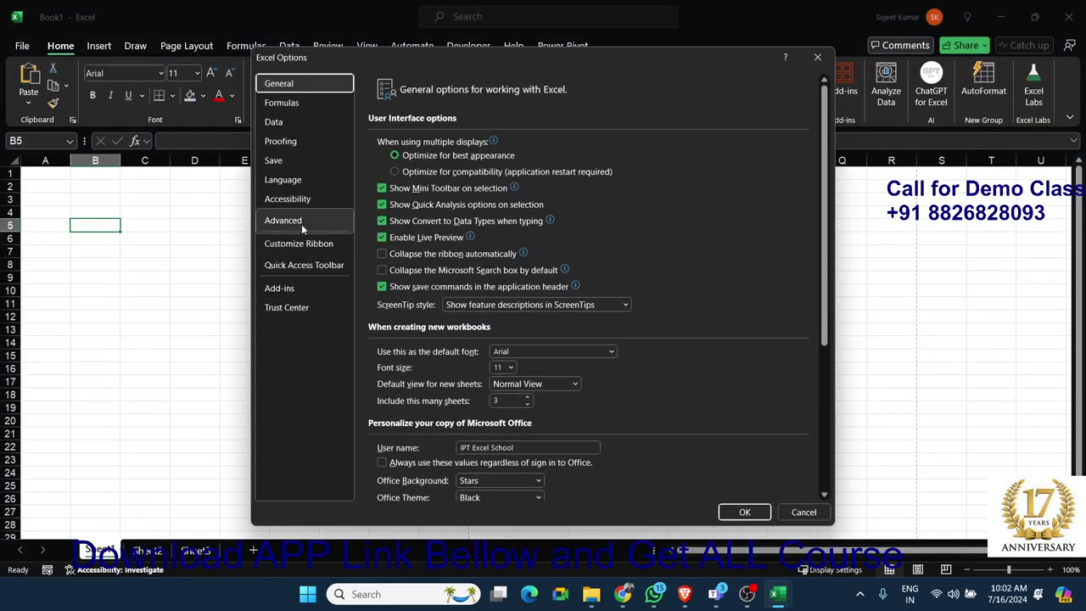
click(301, 222)
click(285, 84)
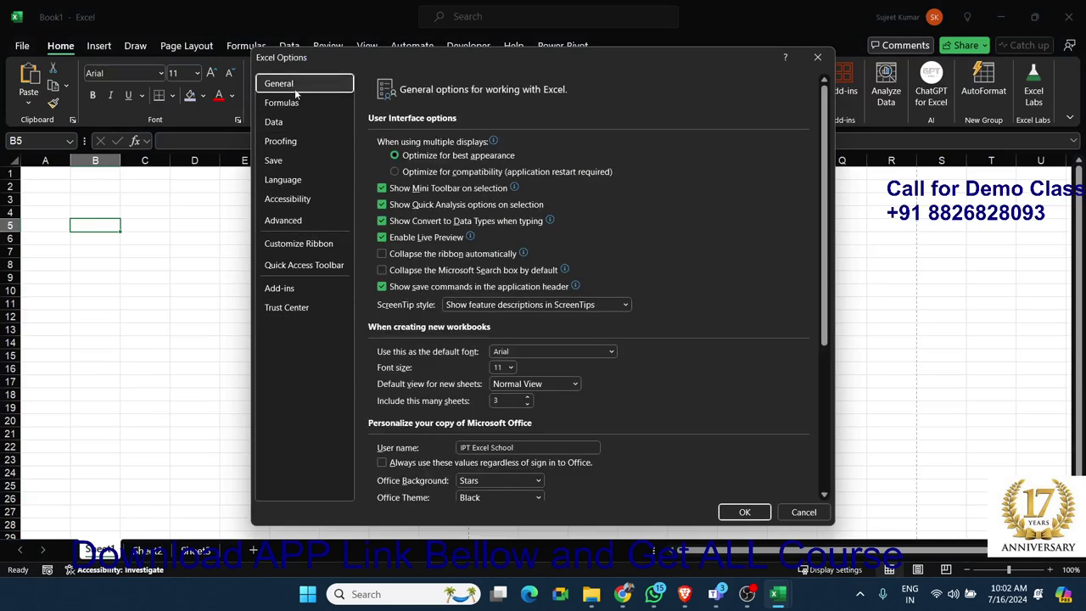
click(479, 500)
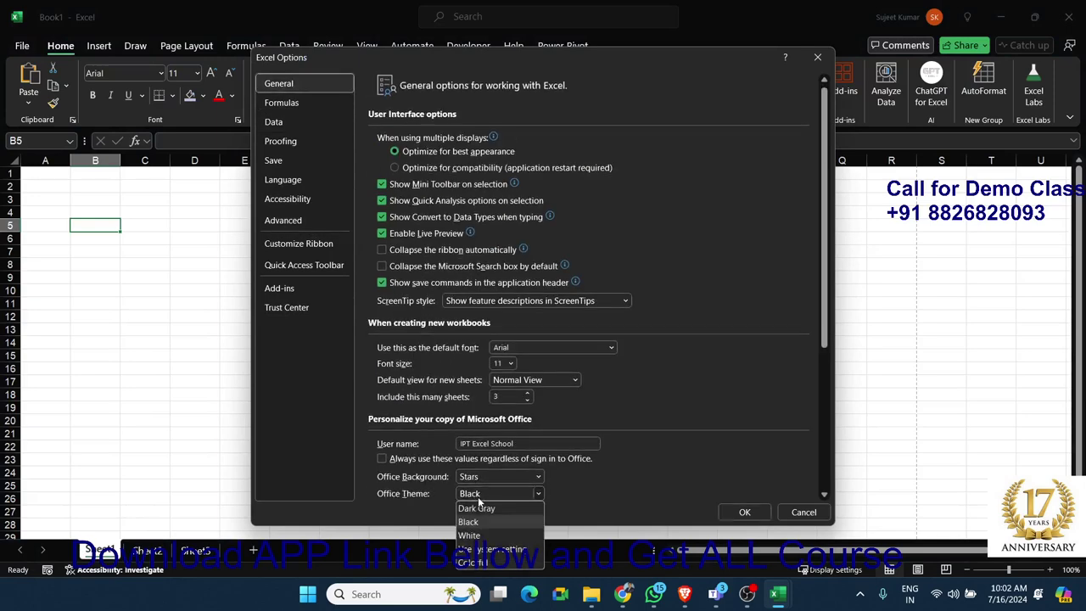
click(476, 570)
click(767, 514)
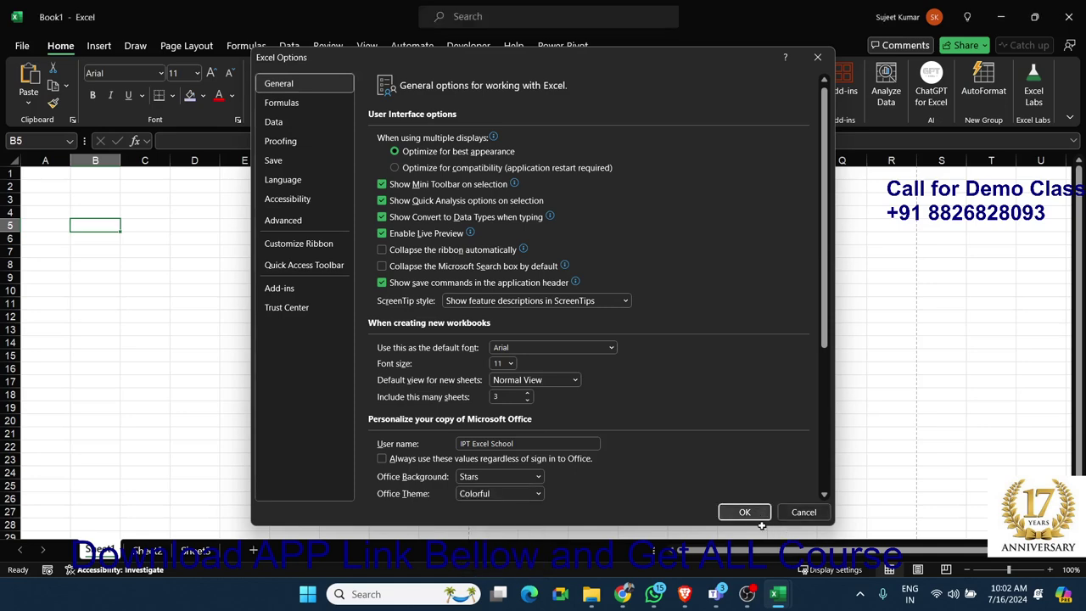
click(22, 46)
click(46, 552)
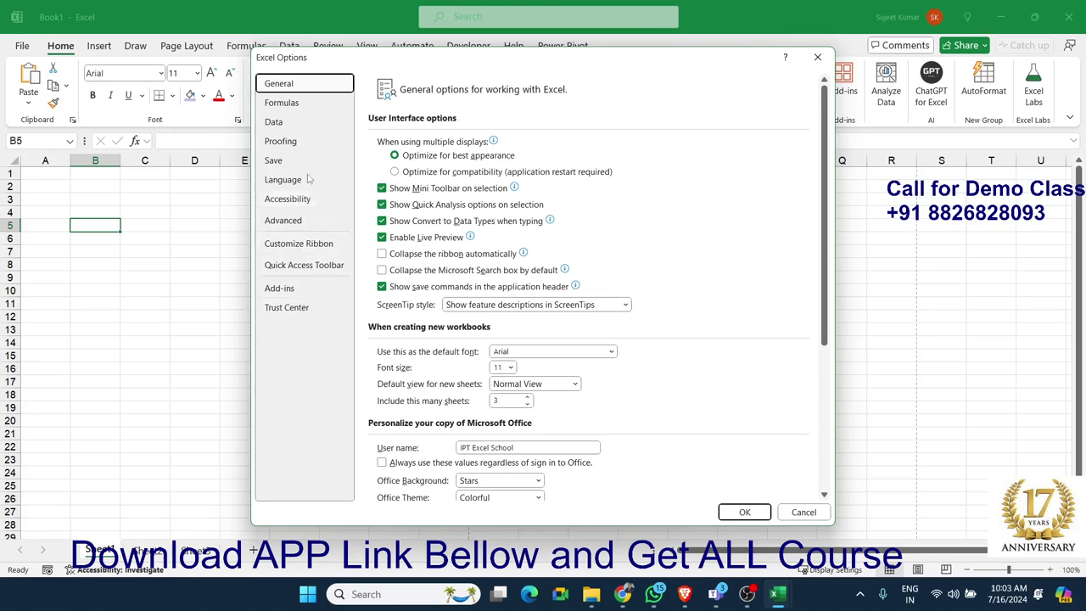
Step: Browse the Formulas, Data, Proofing, Save and Language pages, selecting the default local file location
click(284, 103)
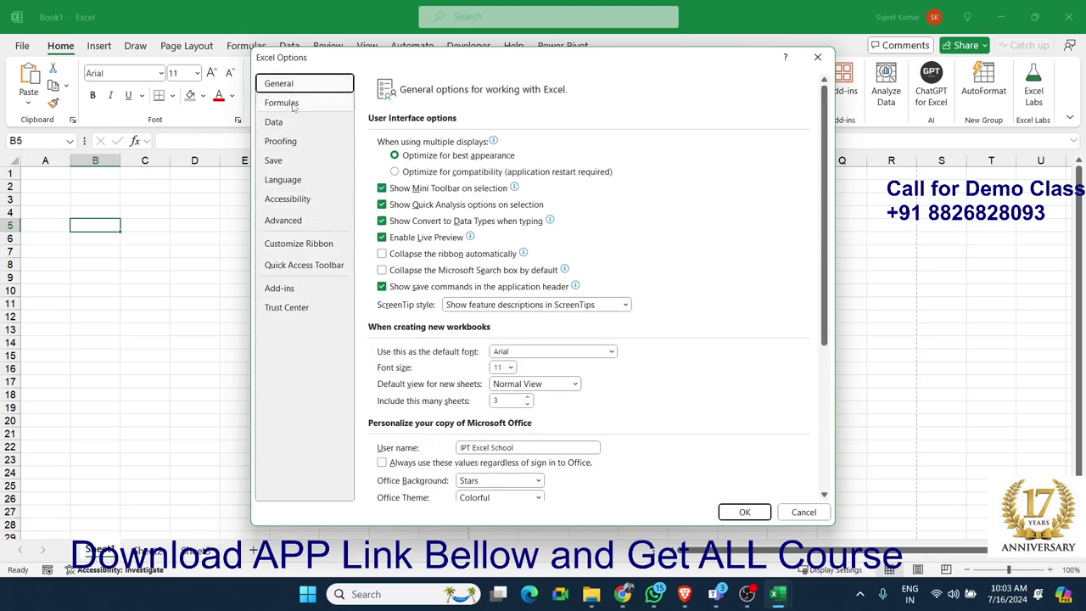
click(288, 103)
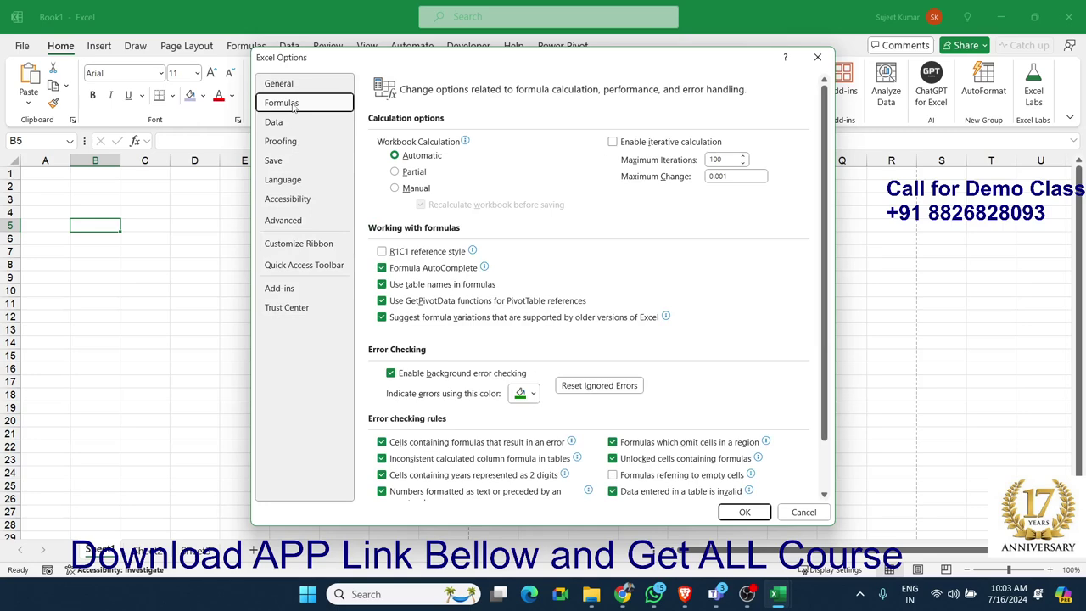
click(284, 121)
click(284, 141)
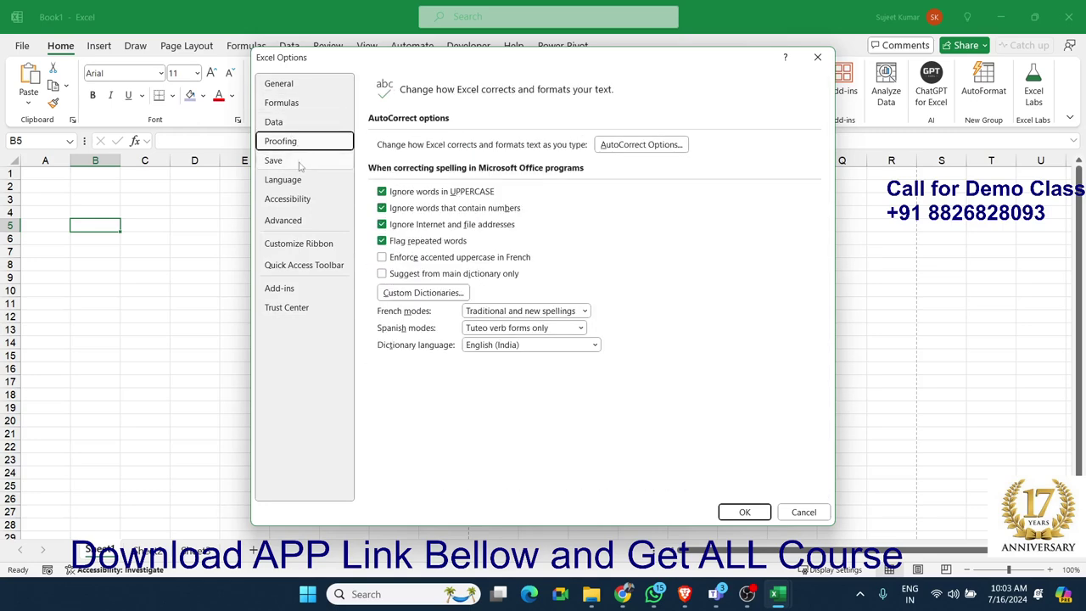
click(299, 161)
click(301, 180)
click(287, 145)
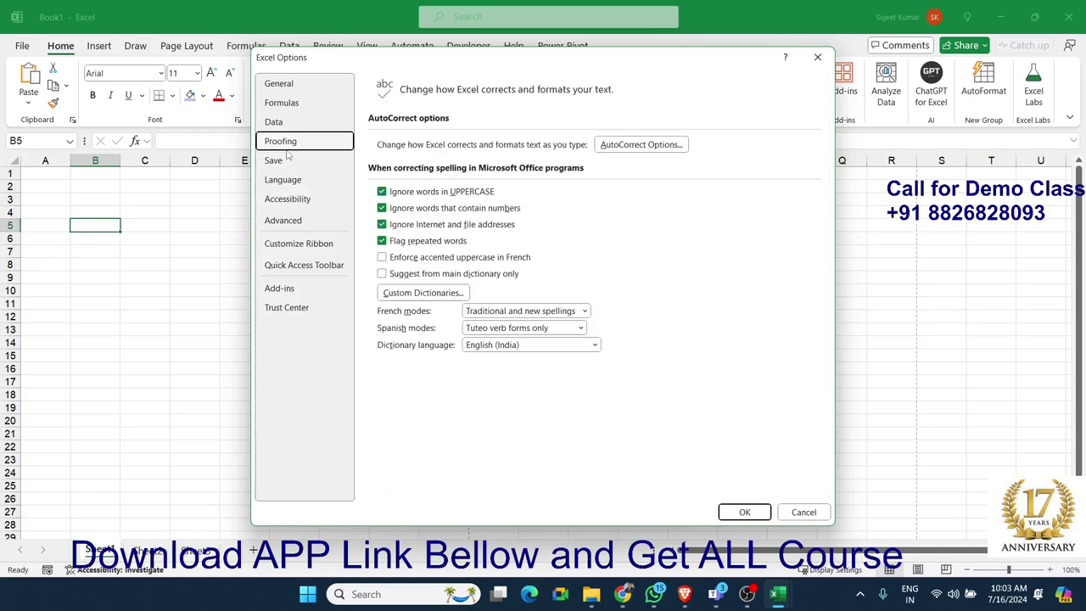
click(288, 160)
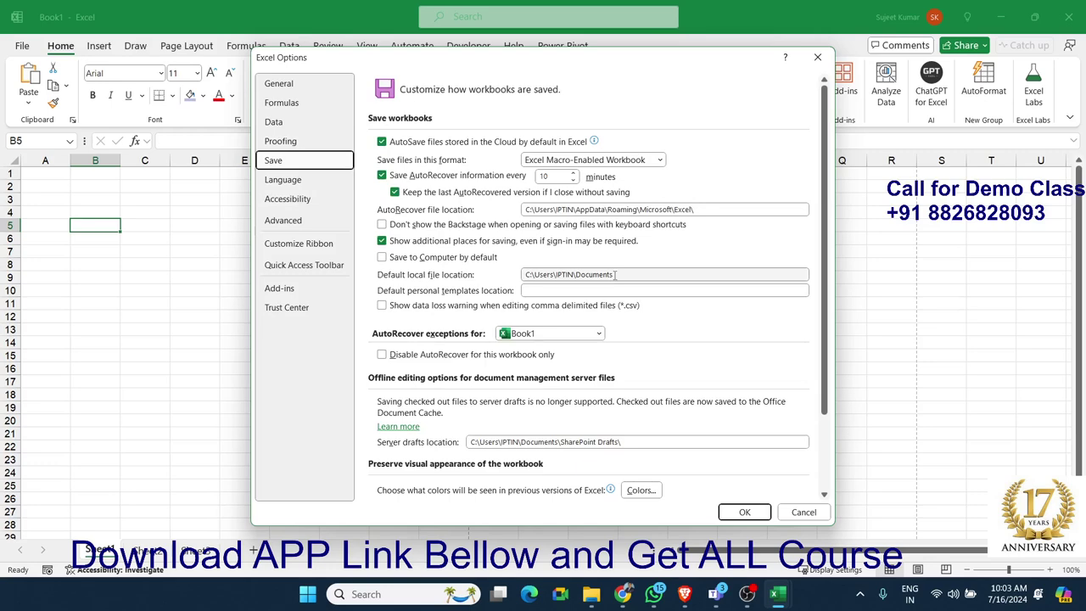
double_click(615, 274)
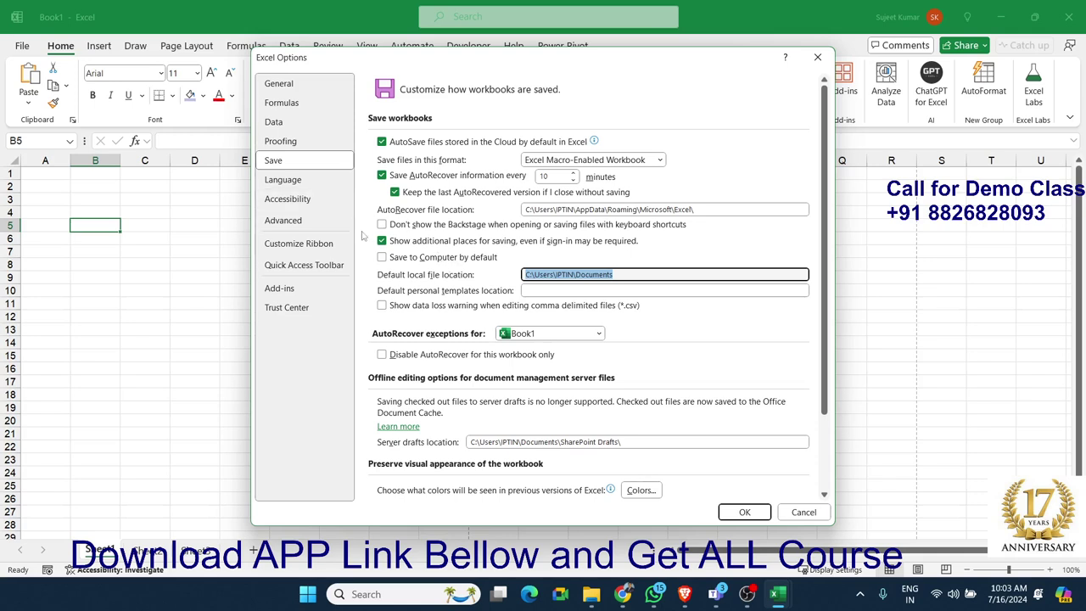
Step: Show the Advanced page and scroll down to the General section with Edit Custom Lists
click(321, 221)
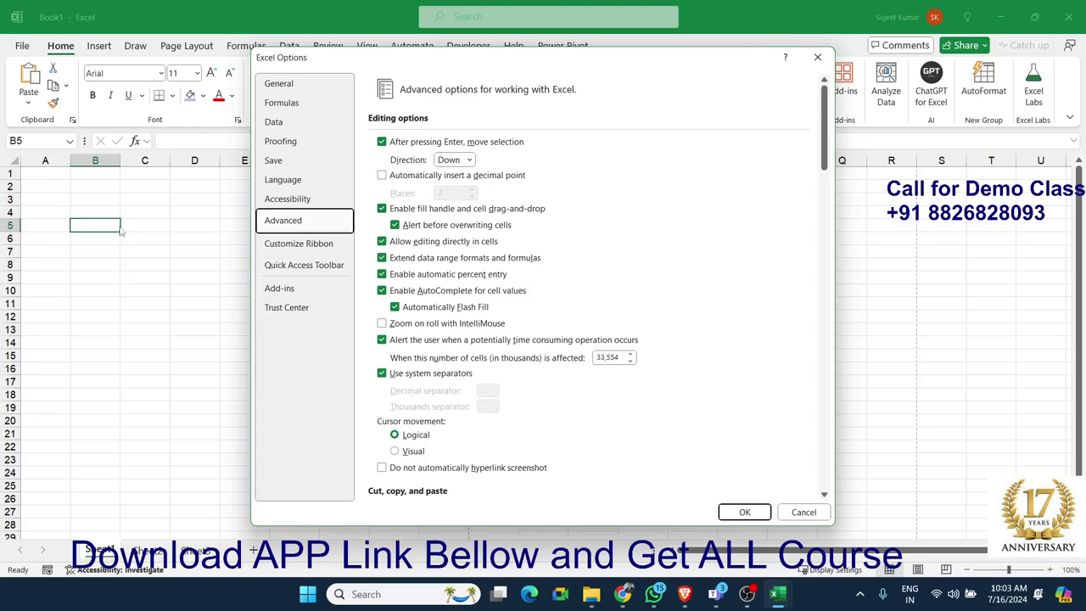
scroll(607, 456, down, 4)
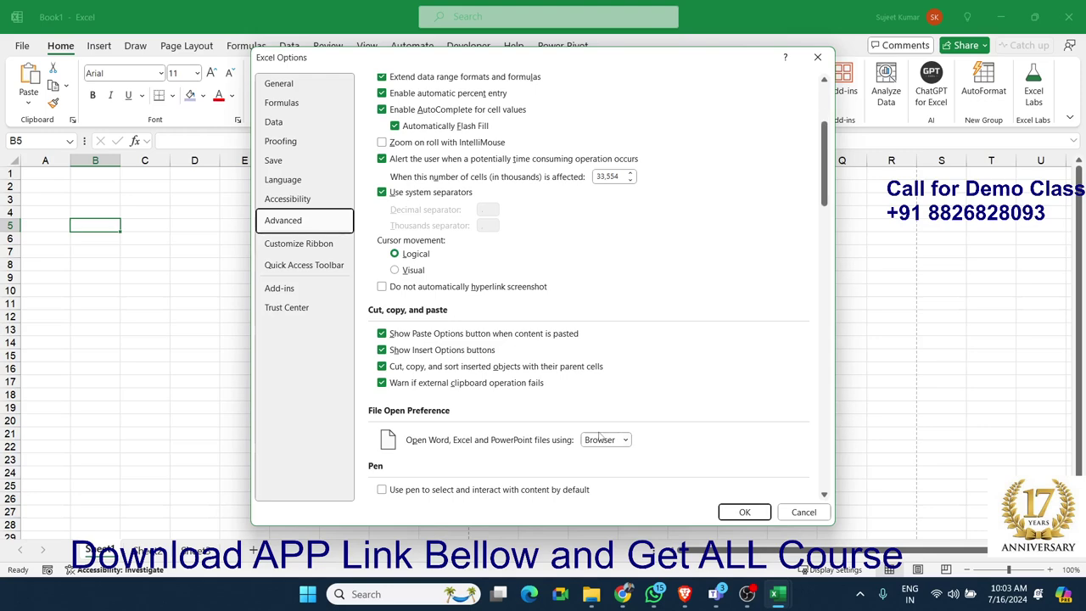
scroll(604, 450, down, 5)
scroll(601, 441, down, 7)
scroll(598, 434, down, 3)
scroll(598, 434, down, 3)
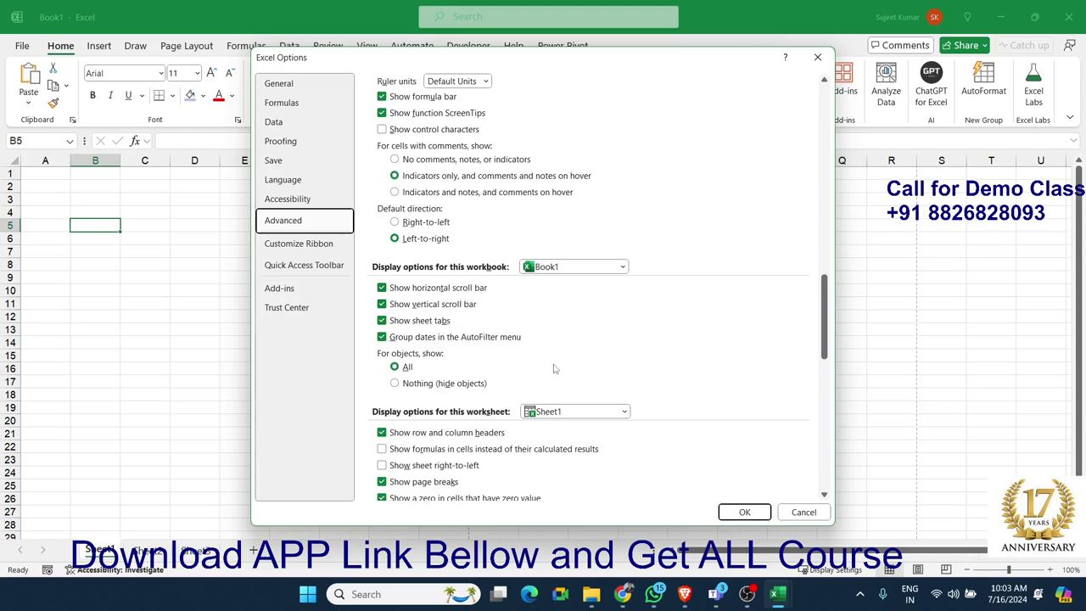
scroll(684, 352, down, 3)
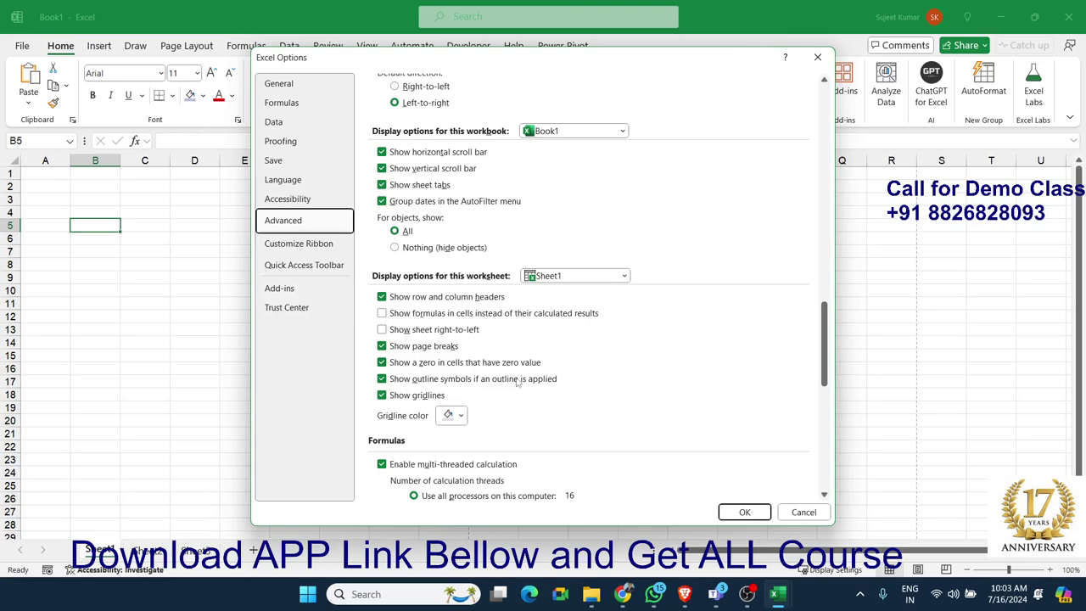
scroll(513, 378, down, 2)
scroll(508, 375, down, 3)
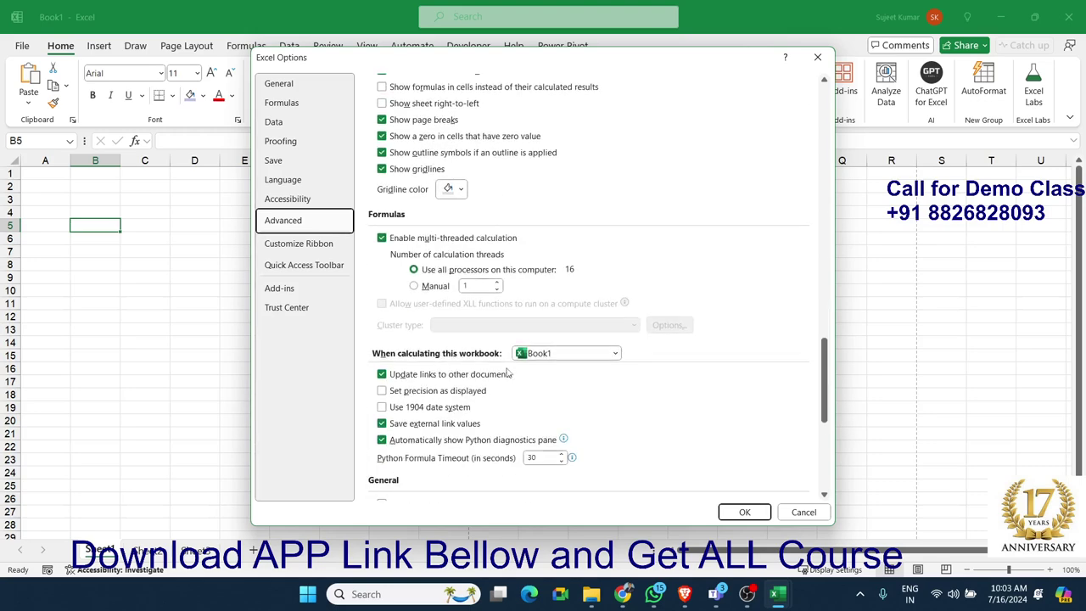
scroll(509, 373, down, 3)
scroll(509, 373, down, 3)
scroll(511, 371, down, 1)
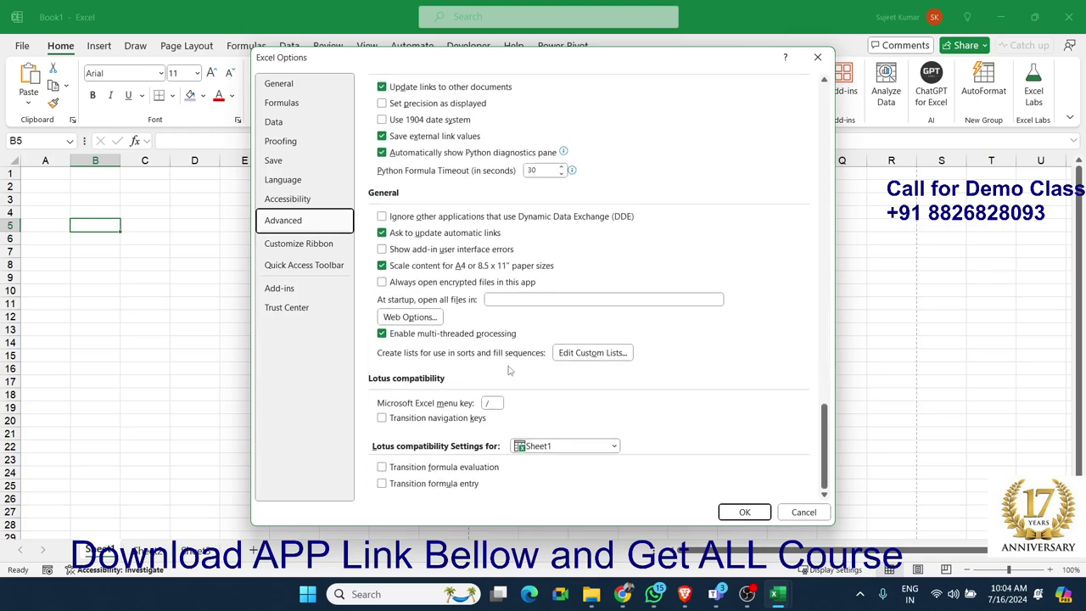
Step: Open Edit Custom Lists, view the custom first-name list's entries, and close it with OK
click(598, 353)
drag(514, 227, 677, 209)
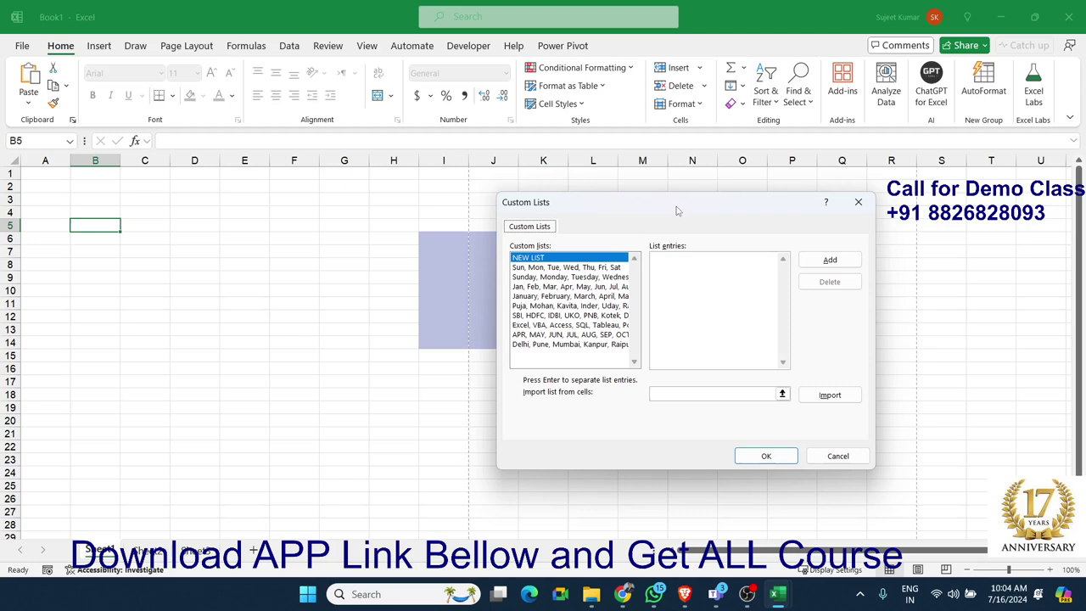
click(584, 306)
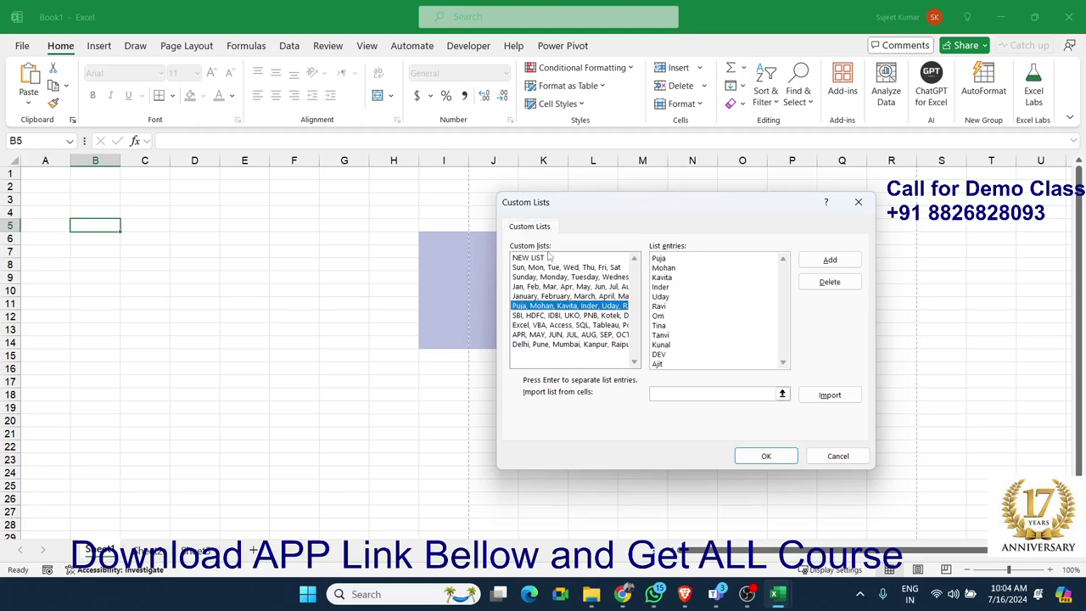
click(547, 257)
click(561, 305)
click(766, 455)
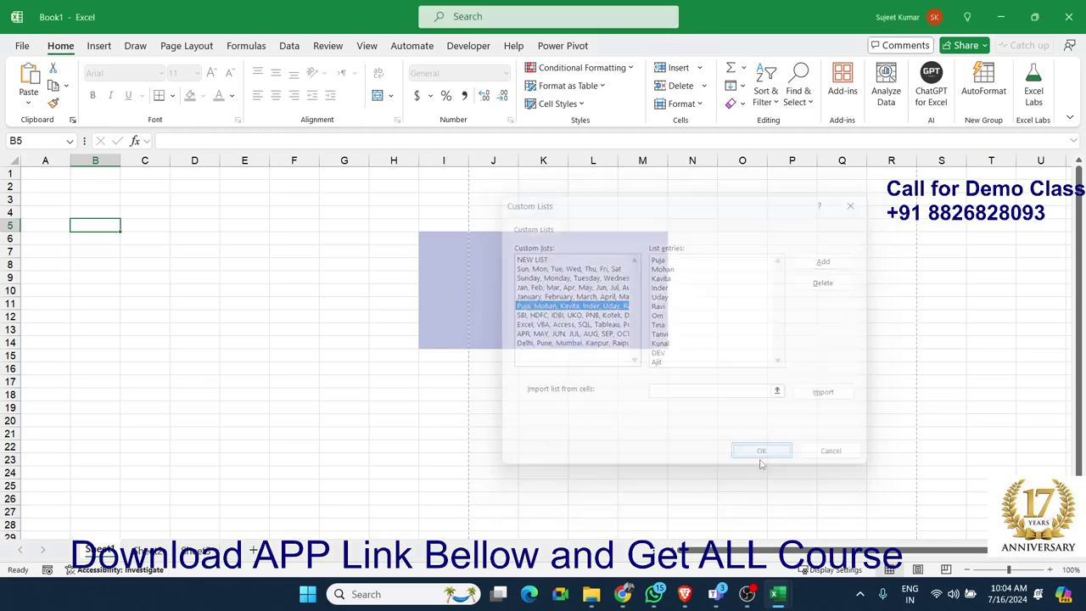
Step: Close Excel Options, enter the list's first name in C6, and fill it down to C14
click(738, 512)
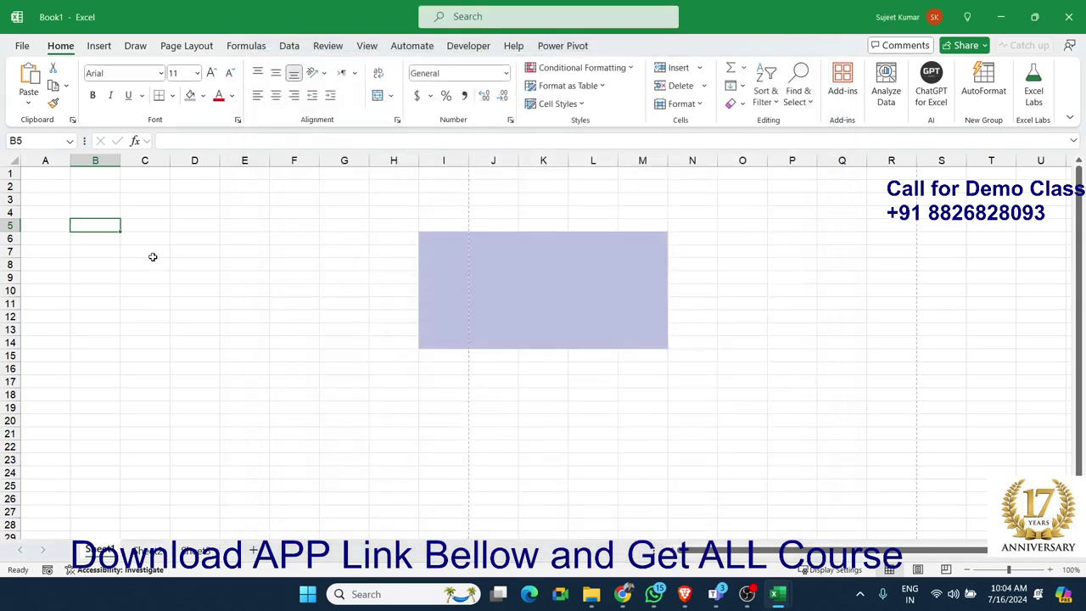
click(154, 235)
text(Pu)
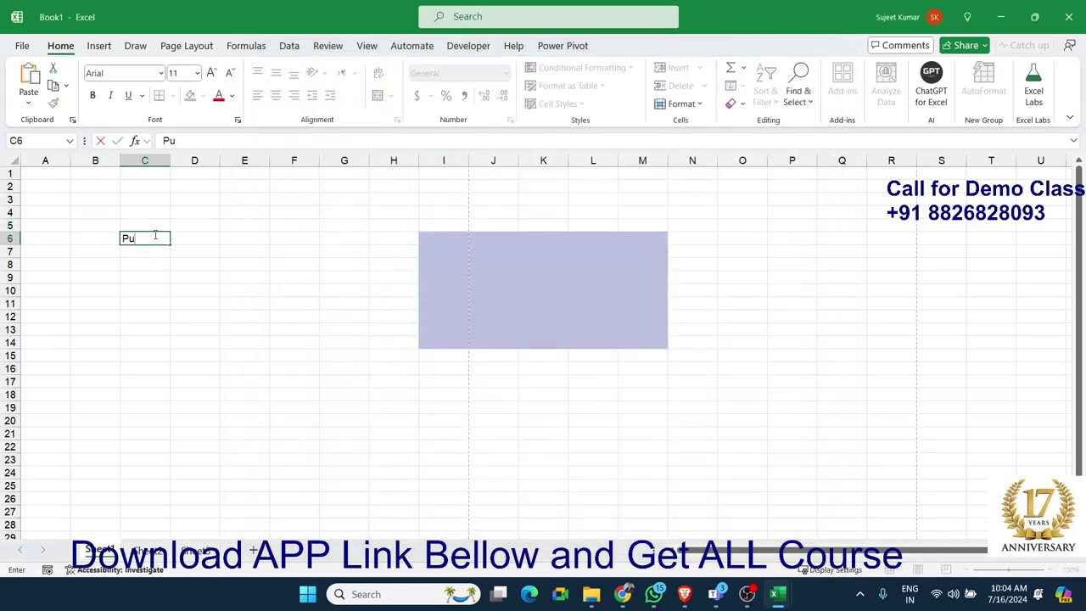
text(ja)
key(Return)
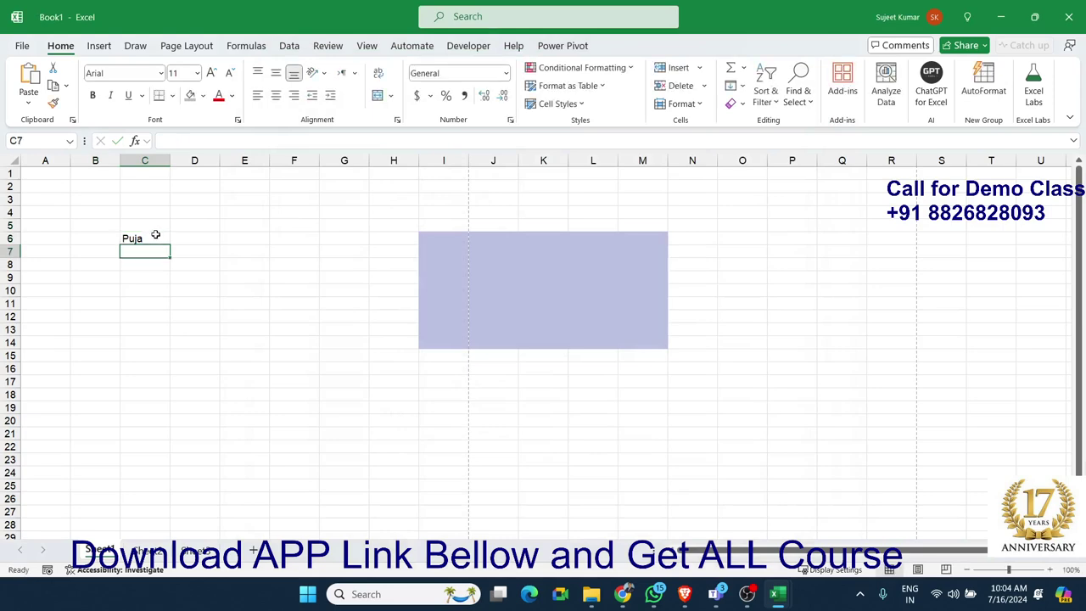
click(155, 237)
drag(169, 243, 157, 352)
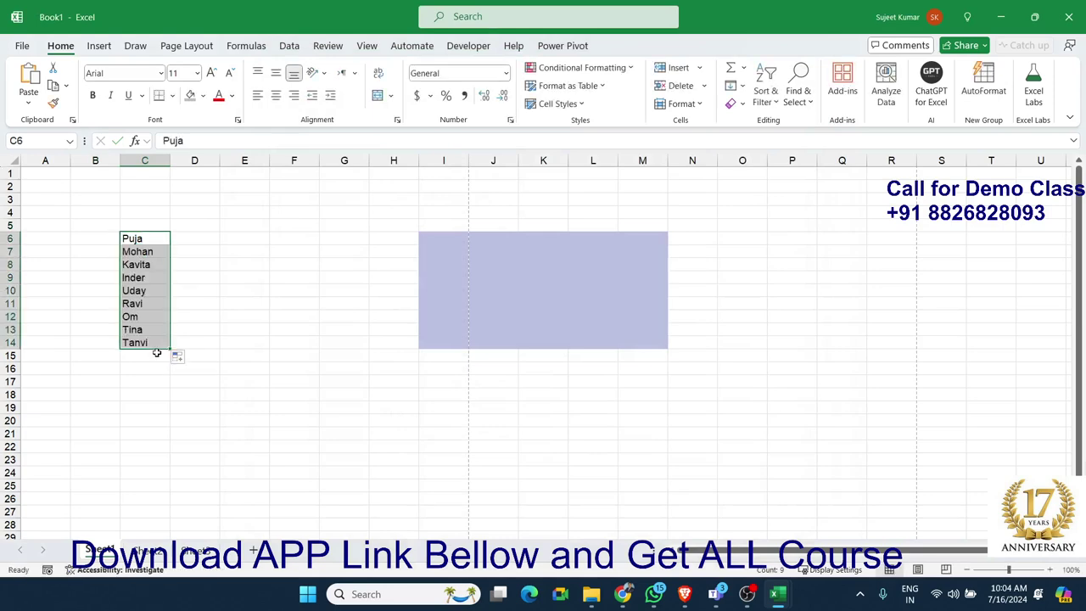